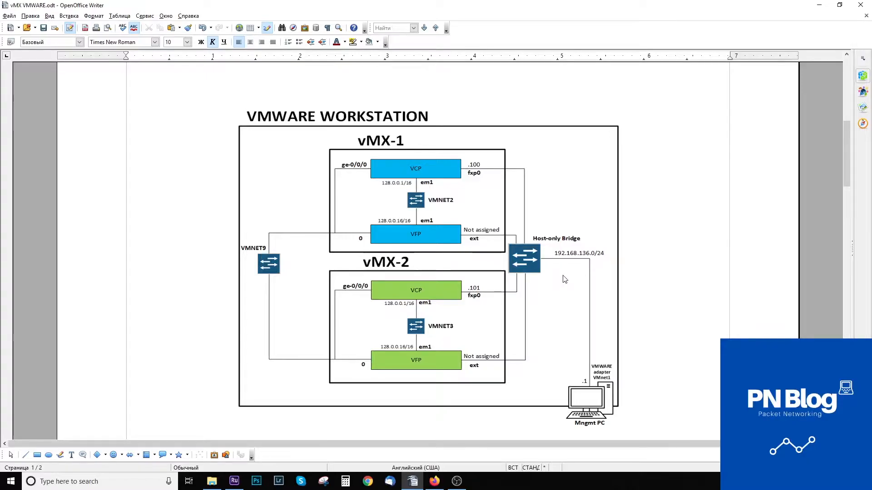
Scroll through the vMX VMWARE.odt topology diagram, then bring up Firefox's Google 'vMX trial' results.
{"action": "scroll", "coordinate": [549, 278], "scroll_direction": "down", "scroll_amount": 2}
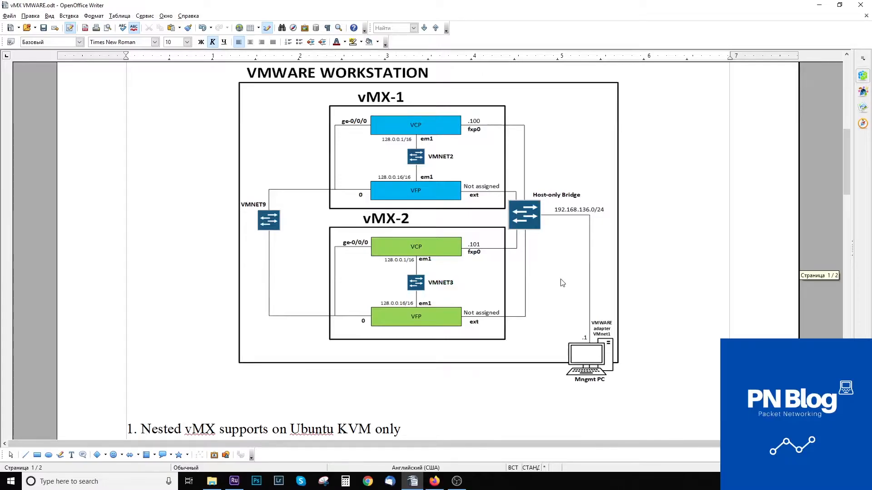
{"action": "scroll", "coordinate": [556, 270], "scroll_direction": "up", "scroll_amount": 4}
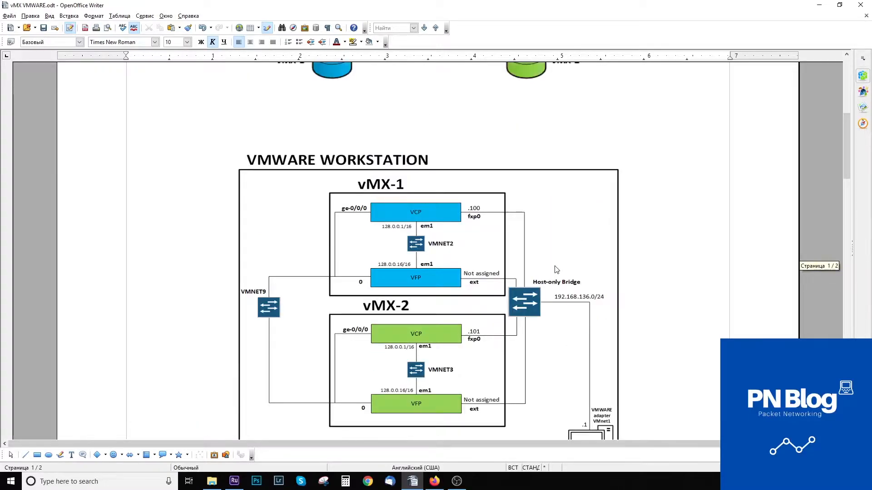
{"action": "scroll", "coordinate": [557, 270], "scroll_direction": "down", "scroll_amount": 2}
{"action": "left_click", "coordinate": [435, 481]}
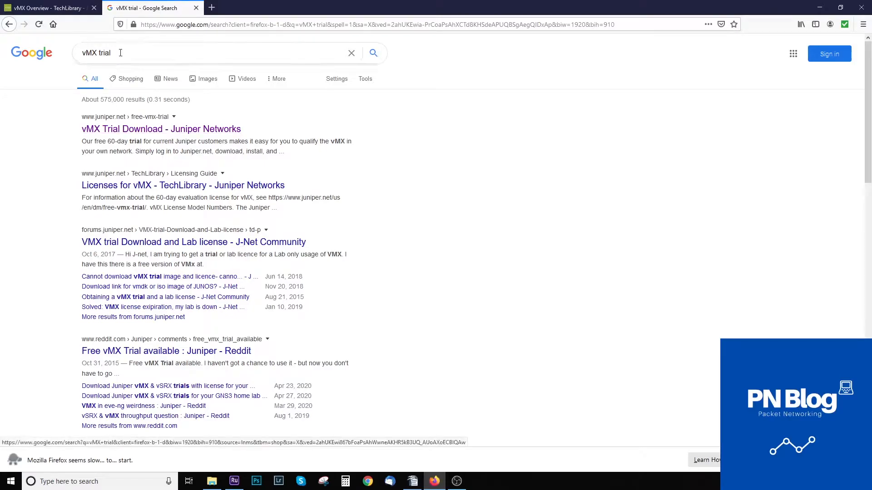
Open Juniper's 'vMX Trial Download' page and load its 'Step 1: Select Software' downloads in a new tab.
{"action": "left_click", "coordinate": [124, 130]}
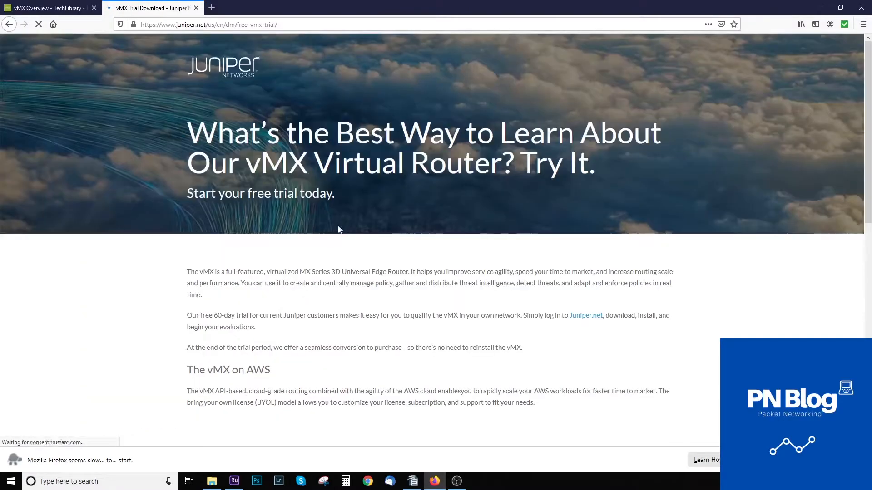
{"action": "scroll", "coordinate": [370, 279], "scroll_direction": "down", "scroll_amount": 4}
{"action": "scroll", "coordinate": [369, 279], "scroll_direction": "down", "scroll_amount": 4}
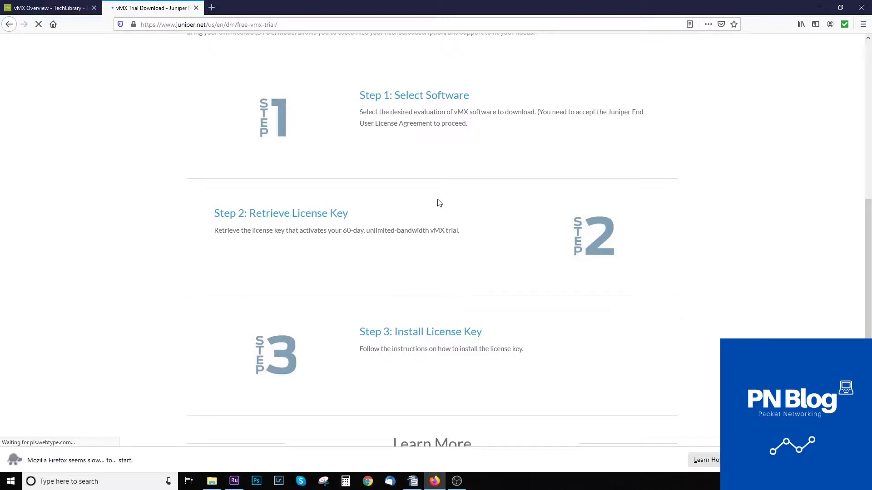
{"action": "right_click", "coordinate": [427, 95]}
{"action": "left_click", "coordinate": [449, 101]}
{"action": "left_click", "coordinate": [240, 8]}
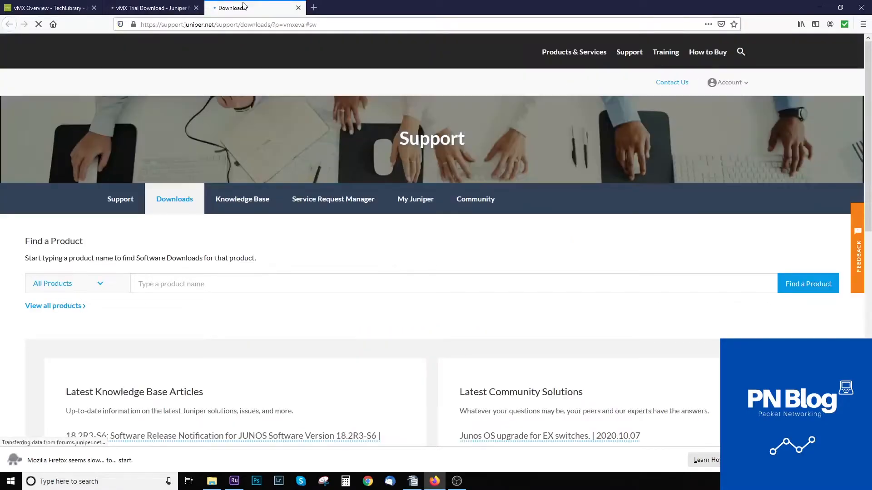
Keep version 18.2 selected in the vMX Eval VERSION dropdown.
{"action": "scroll", "coordinate": [357, 245], "scroll_direction": "down", "scroll_amount": 4}
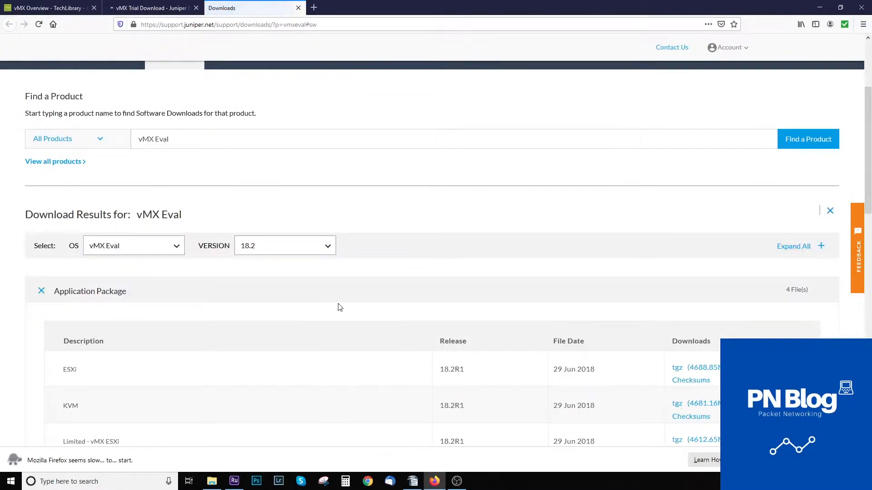
{"action": "scroll", "coordinate": [338, 306], "scroll_direction": "down", "scroll_amount": 3}
{"action": "left_click", "coordinate": [313, 117]}
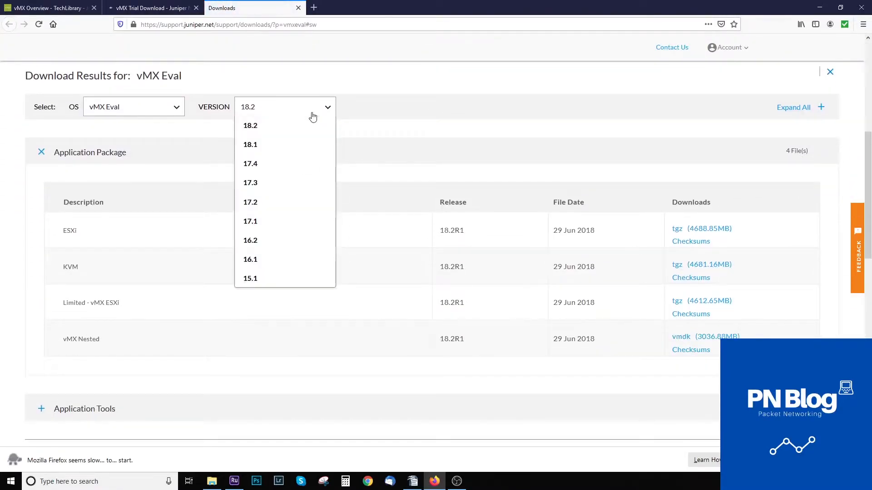
{"action": "left_click", "coordinate": [402, 115]}
Highlight the ESXi, KVM and vMX Nested package names in the Application Package table.
{"action": "scroll", "coordinate": [304, 240], "scroll_direction": "down", "scroll_amount": 1}
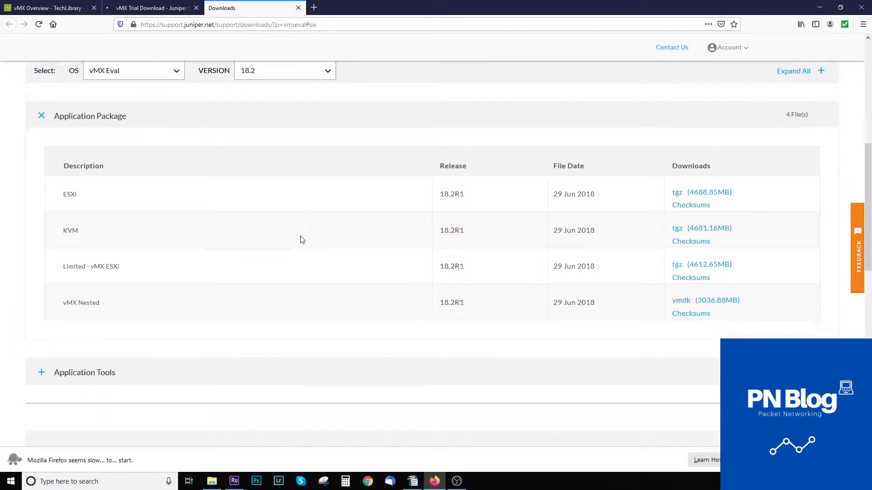
{"action": "double_click", "coordinate": [69, 182]}
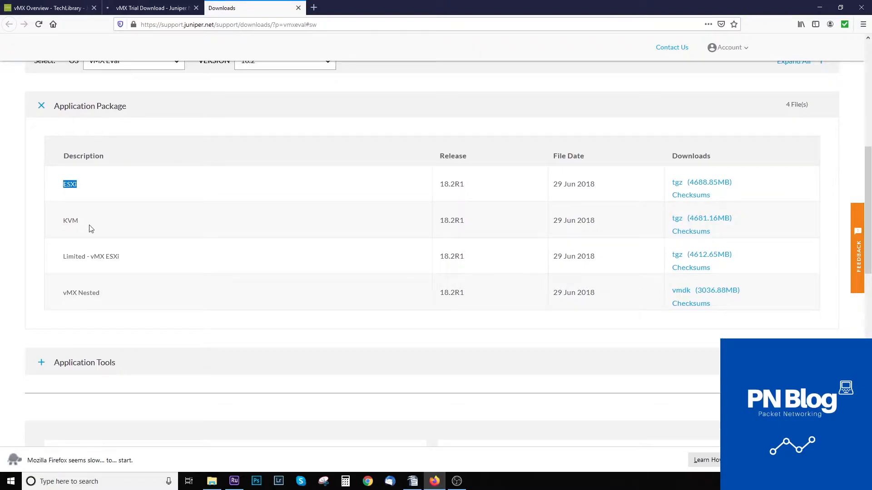
{"action": "double_click", "coordinate": [71, 220]}
{"action": "left_click_drag", "start_coordinate": [102, 293], "coordinate": [69, 296]}
{"action": "left_click", "coordinate": [163, 296]}
{"action": "double_click", "coordinate": [73, 185]}
Return to the vMX Overview documentation and dismiss the survey prompt.
{"action": "left_click", "coordinate": [49, 11]}
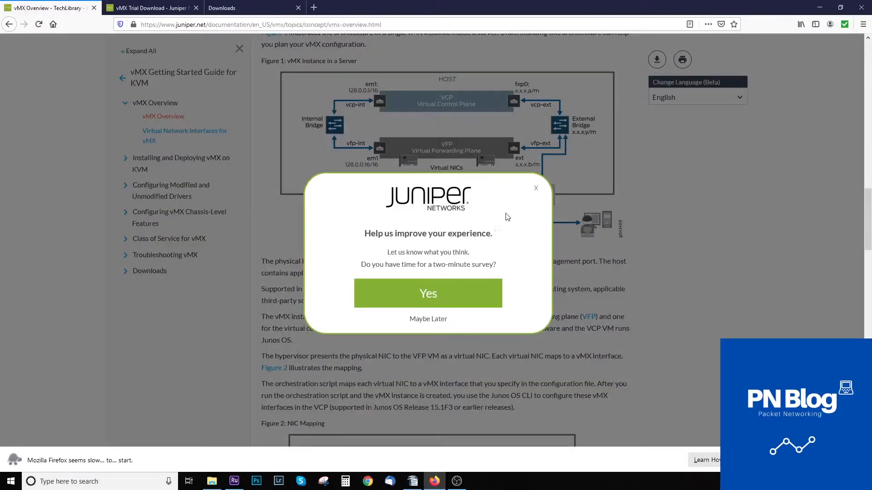
{"action": "left_click", "coordinate": [536, 188]}
{"action": "scroll", "coordinate": [460, 277], "scroll_direction": "down", "scroll_amount": 3}
{"action": "scroll", "coordinate": [460, 277], "scroll_direction": "down", "scroll_amount": 15}
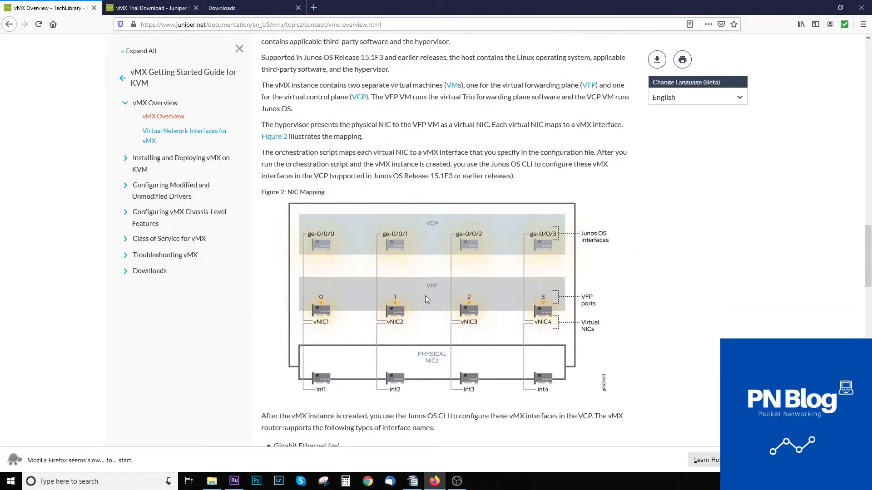
{"action": "scroll", "coordinate": [425, 291], "scroll_direction": "down", "scroll_amount": 6}
{"action": "scroll", "coordinate": [425, 291], "scroll_direction": "up", "scroll_amount": 20}
{"action": "scroll", "coordinate": [426, 295], "scroll_direction": "up", "scroll_amount": 10}
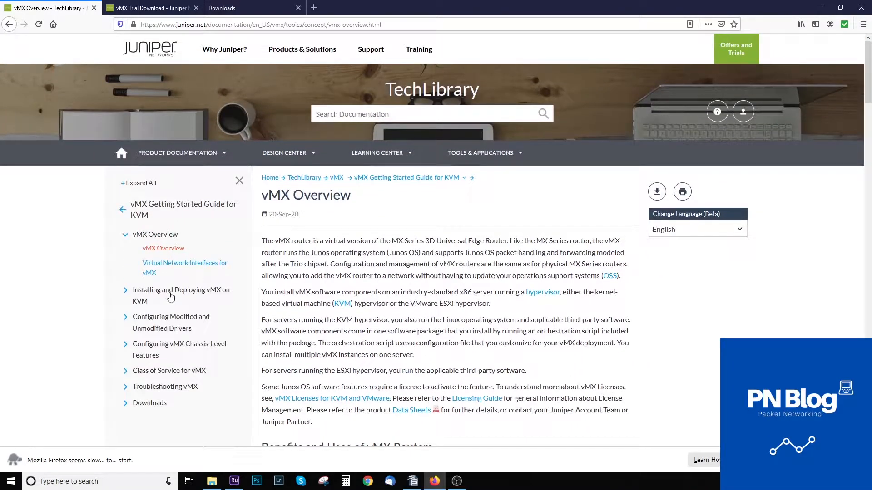
Open 'Minimum Hardware and Software Requirements' under 'Installing and Deploying vMX on KVM'.
{"action": "left_click", "coordinate": [172, 299]}
{"action": "left_click", "coordinate": [182, 315]}
{"action": "scroll", "coordinate": [379, 327], "scroll_direction": "down", "scroll_amount": 4}
{"action": "scroll", "coordinate": [379, 326], "scroll_direction": "down", "scroll_amount": 5}
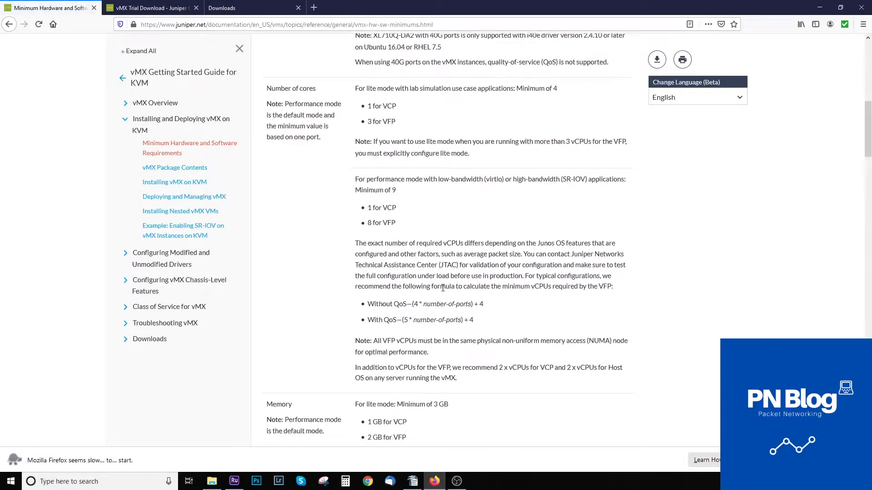
{"action": "scroll", "coordinate": [443, 288], "scroll_direction": "up", "scroll_amount": 4}
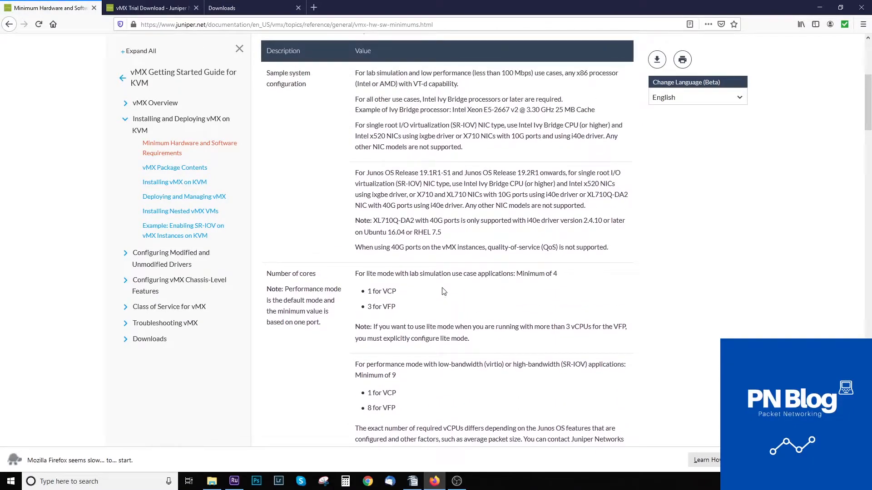
{"action": "scroll", "coordinate": [444, 291], "scroll_direction": "down", "scroll_amount": 10}
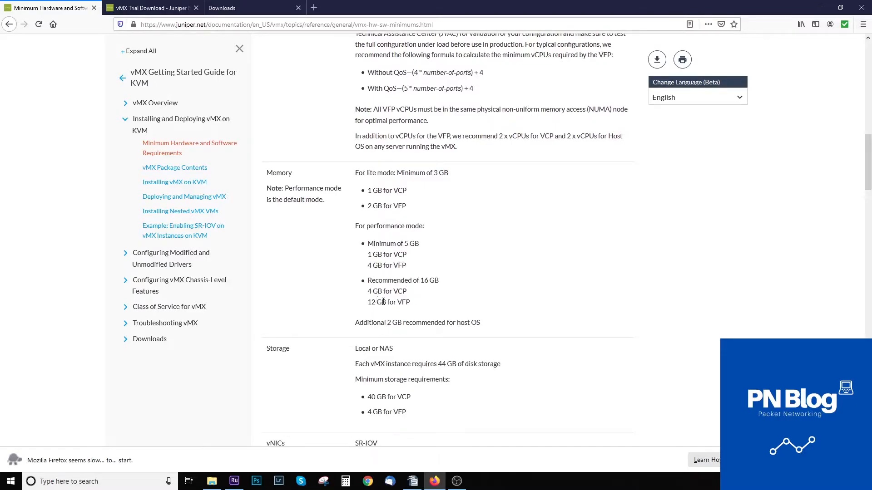
{"action": "scroll", "coordinate": [378, 300], "scroll_direction": "down", "scroll_amount": 5}
{"action": "scroll", "coordinate": [400, 302], "scroll_direction": "up", "scroll_amount": 12}
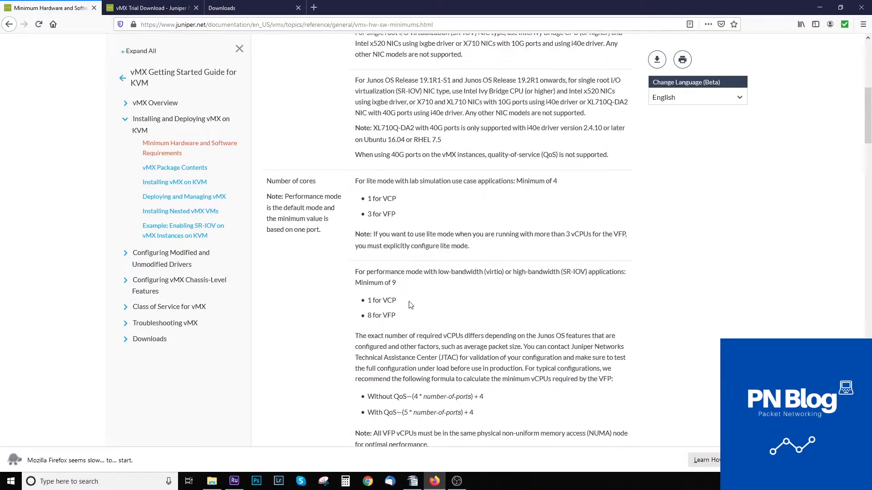
Highlight the lite-mode core and memory requirements on the requirements page.
{"action": "left_click_drag", "start_coordinate": [412, 217], "coordinate": [355, 187]}
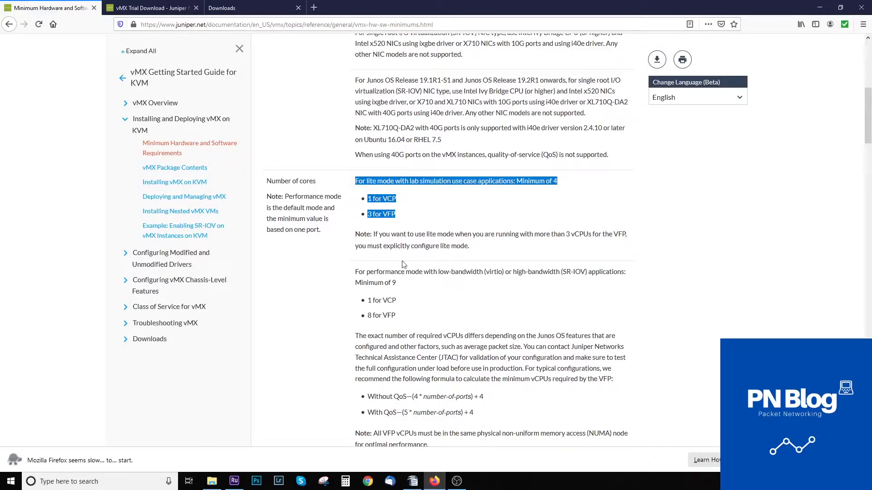
{"action": "scroll", "coordinate": [404, 266], "scroll_direction": "down", "scroll_amount": 1}
{"action": "scroll", "coordinate": [405, 266], "scroll_direction": "up", "scroll_amount": 2}
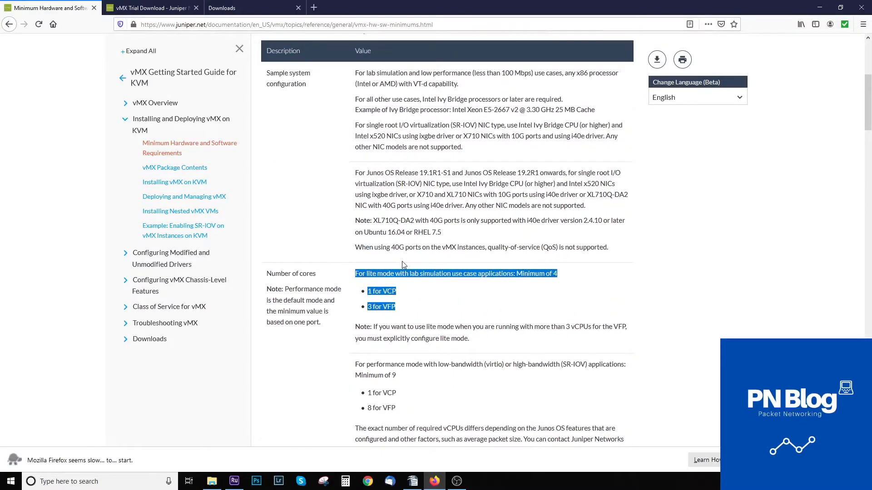
{"action": "scroll", "coordinate": [403, 262], "scroll_direction": "down", "scroll_amount": 4}
{"action": "scroll", "coordinate": [403, 262], "scroll_direction": "down", "scroll_amount": 3}
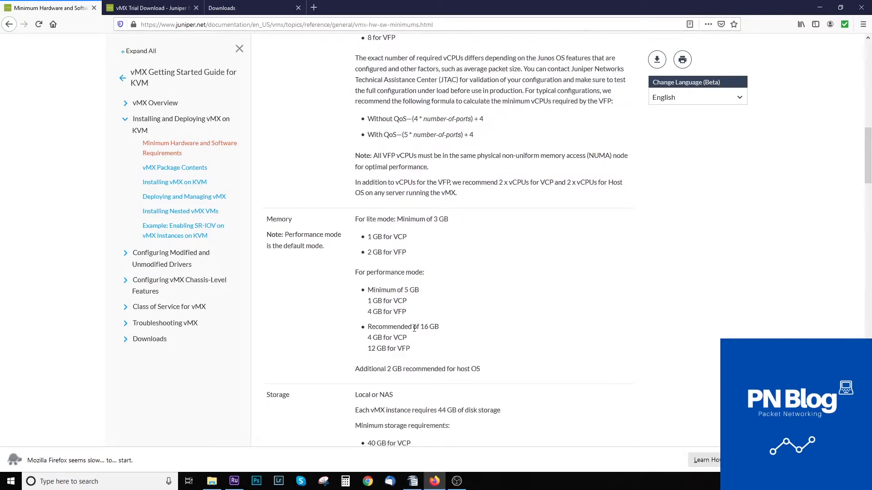
{"action": "left_click_drag", "start_coordinate": [408, 236], "coordinate": [367, 253]}
{"action": "scroll", "coordinate": [410, 292], "scroll_direction": "down", "scroll_amount": 2}
{"action": "scroll", "coordinate": [410, 292], "scroll_direction": "up", "scroll_amount": 2}
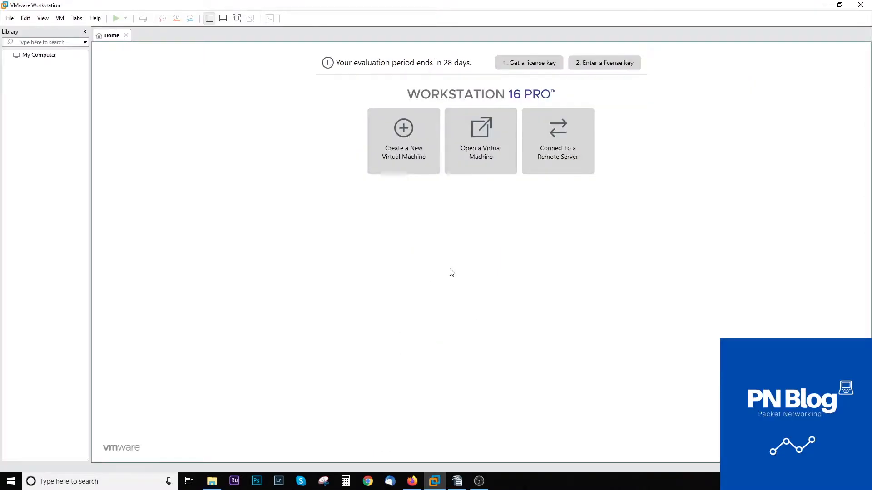
Browse the Open dialog to Virtual Machines > vmx-bundle-esxi-18.2R1.9 > vmx-esxi > ova.
{"action": "left_click", "coordinate": [483, 157]}
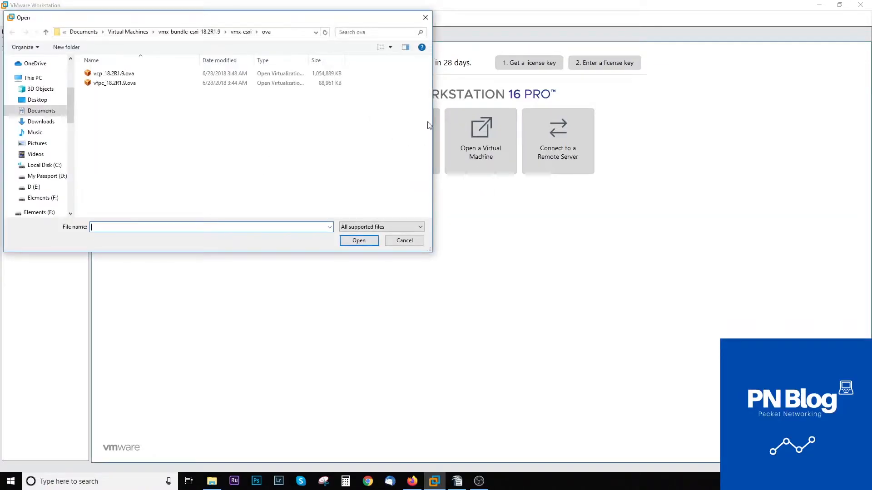
{"action": "left_click", "coordinate": [137, 32]}
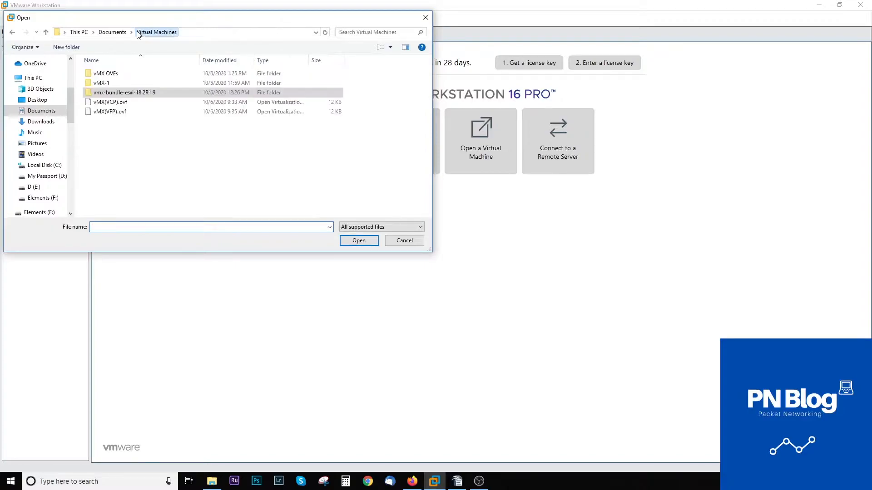
{"action": "double_click", "coordinate": [128, 94]}
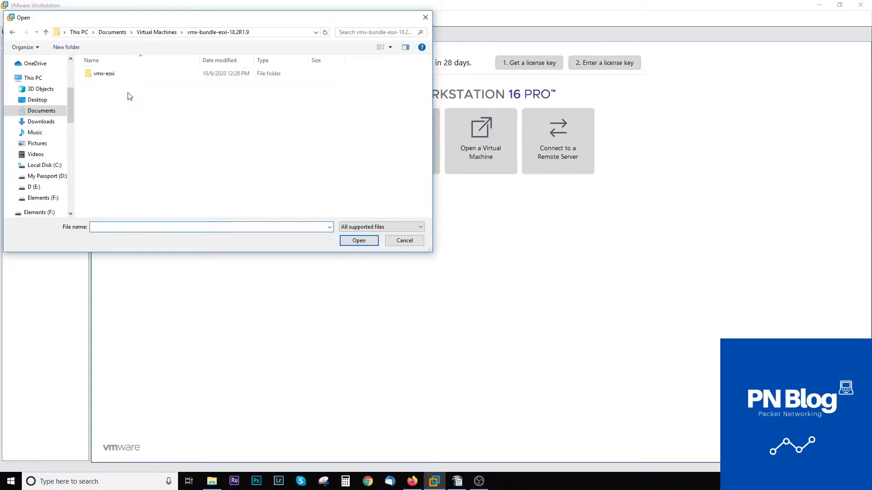
{"action": "double_click", "coordinate": [122, 74]}
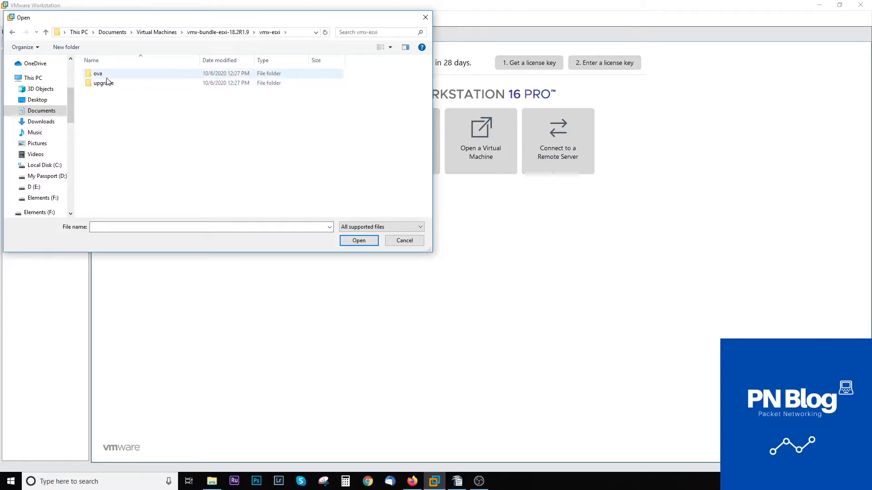
{"action": "double_click", "coordinate": [103, 74]}
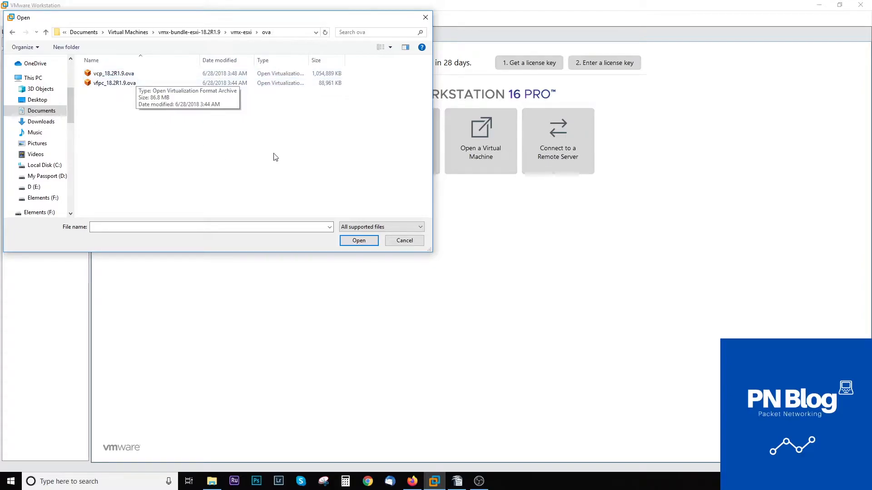
{"action": "left_click_drag", "start_coordinate": [227, 17], "coordinate": [421, 181]}
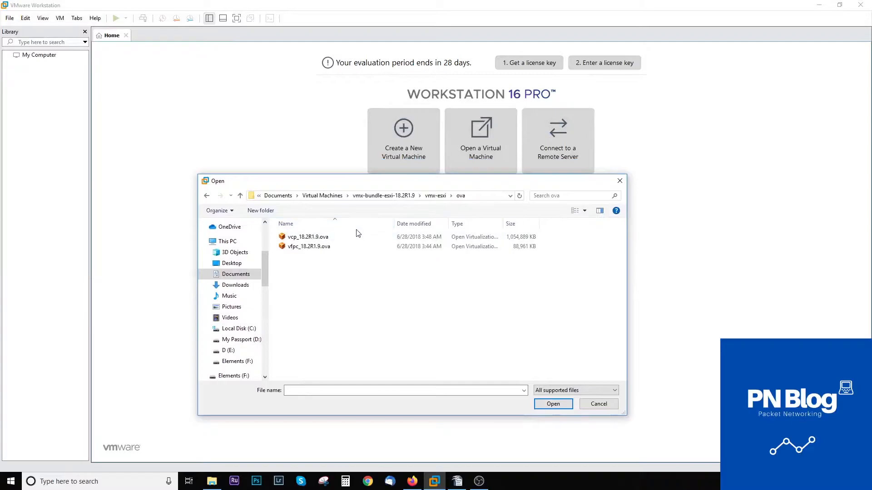
Import vcp_18.2R1.9.ova and vfpc_18.2R1.9.ova as virtual machines.
{"action": "double_click", "coordinate": [317, 237]}
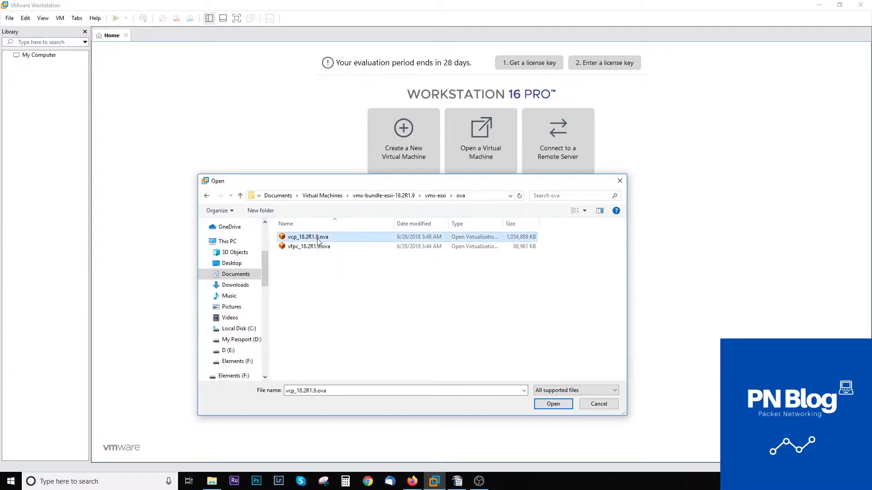
{"action": "left_click", "coordinate": [454, 278]}
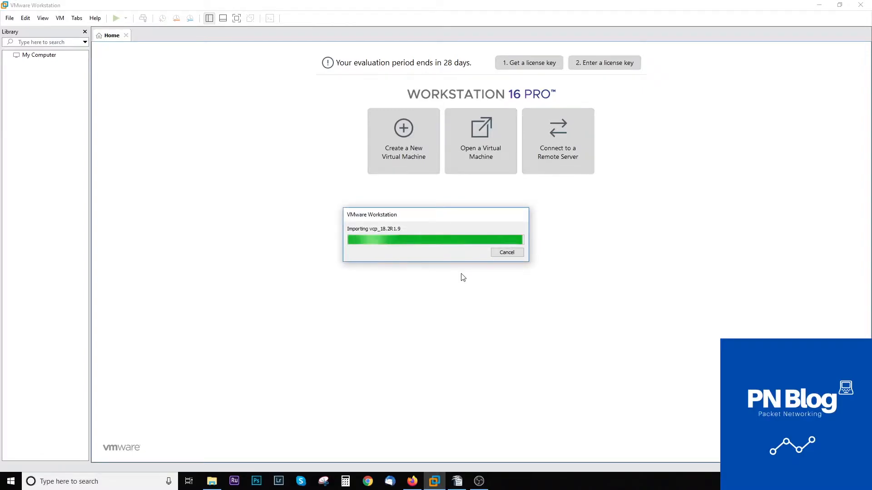
{"action": "left_click", "coordinate": [474, 164]}
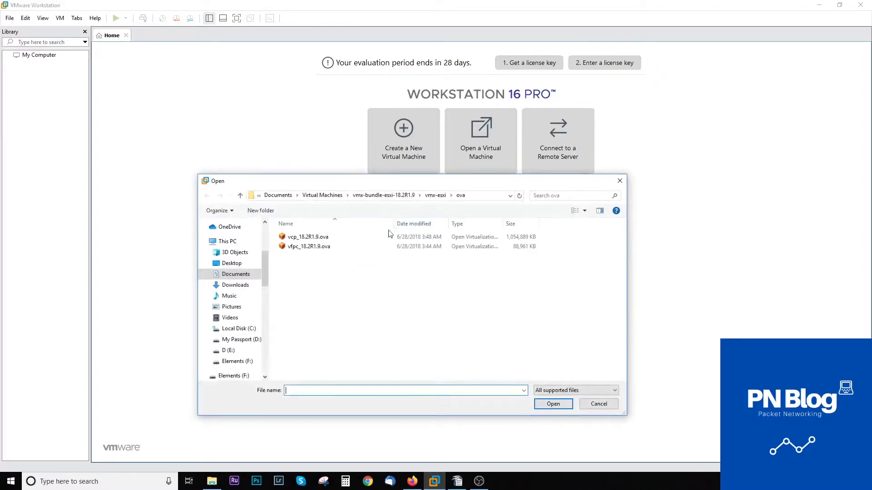
{"action": "double_click", "coordinate": [305, 247]}
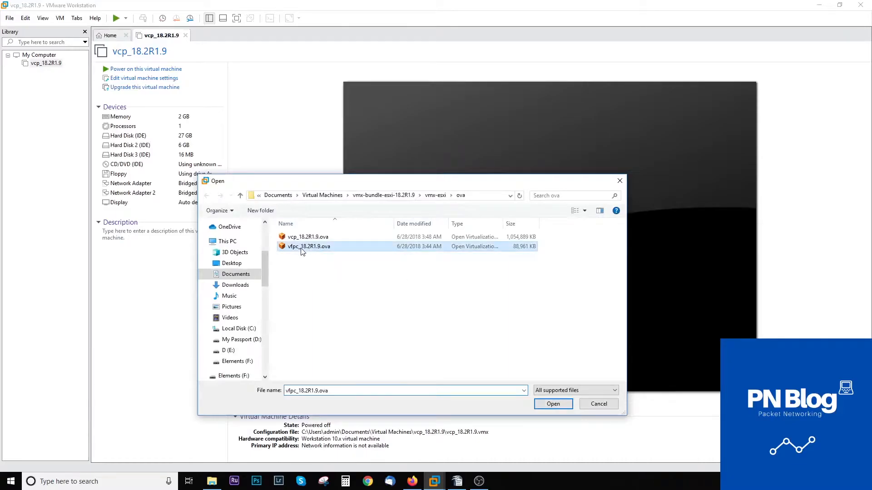
{"action": "left_click", "coordinate": [455, 279]}
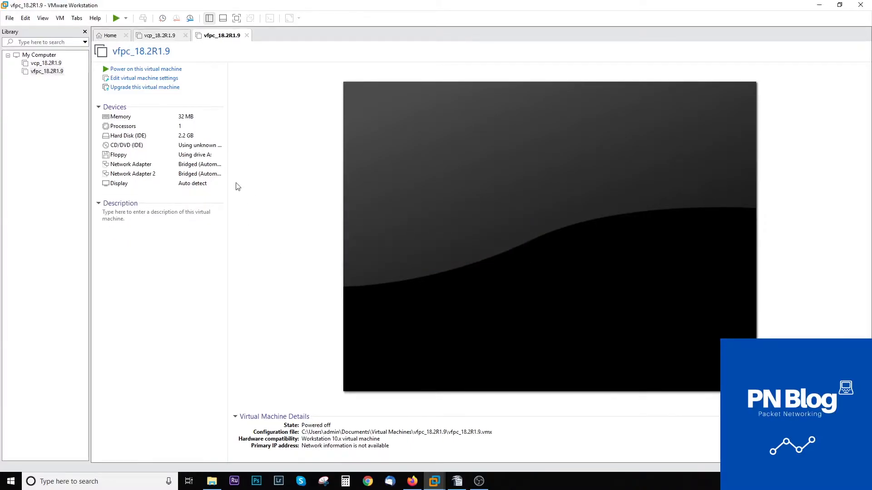
Open vcp_18.2R1.9's virtual machine settings, then bring up the Writer lab document.
{"action": "left_click", "coordinate": [54, 64]}
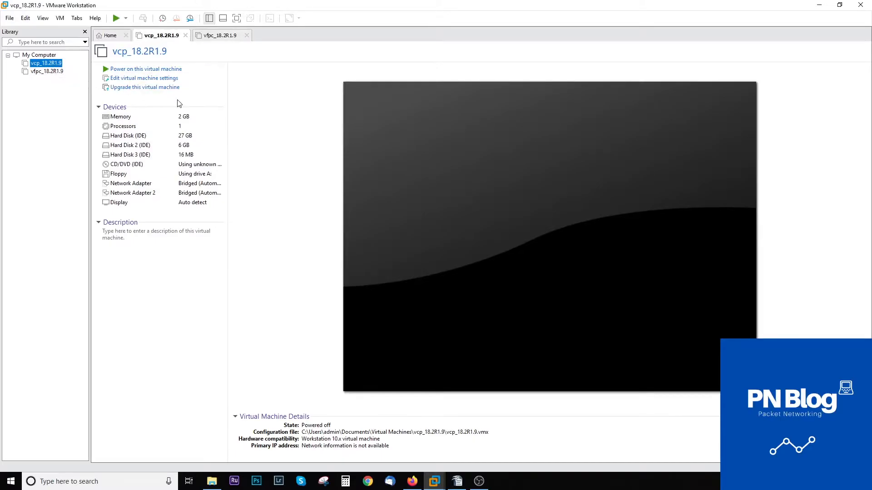
{"action": "left_click", "coordinate": [140, 79]}
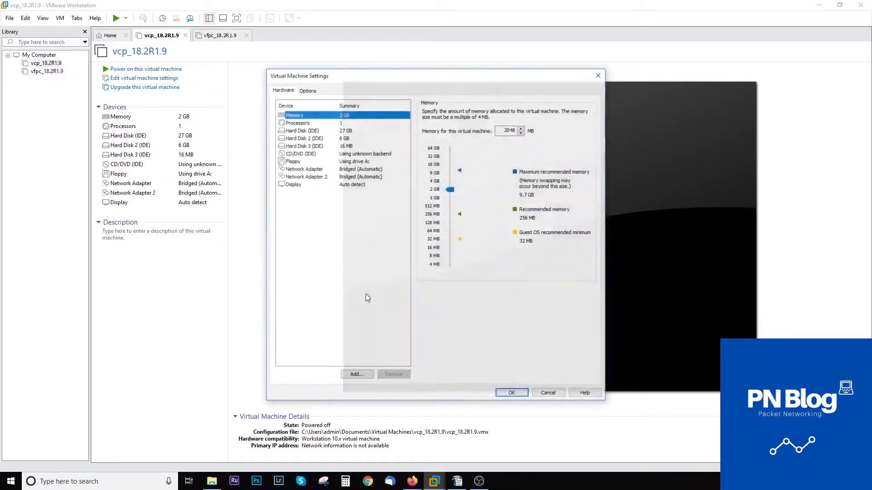
{"action": "left_click", "coordinate": [457, 481]}
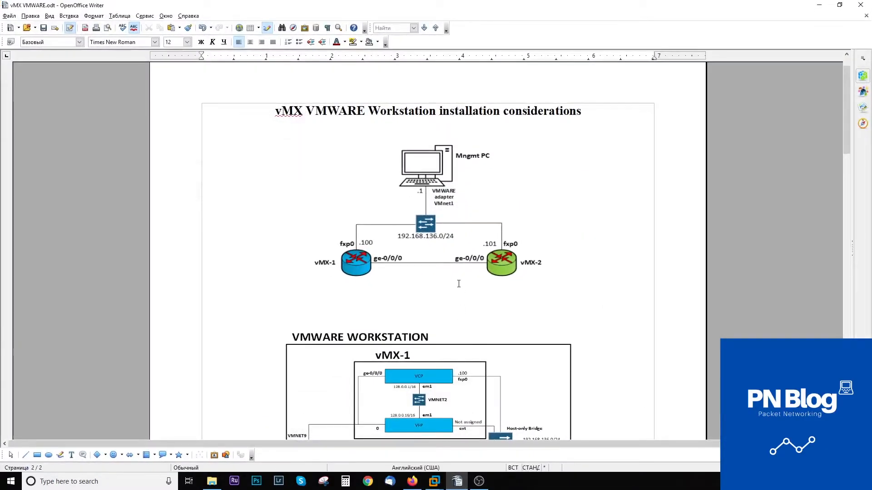
{"action": "scroll", "coordinate": [459, 284], "scroll_direction": "down", "scroll_amount": 1}
{"action": "scroll", "coordinate": [459, 284], "scroll_direction": "up", "scroll_amount": 2}
{"action": "scroll", "coordinate": [395, 303], "scroll_direction": "down", "scroll_amount": 2}
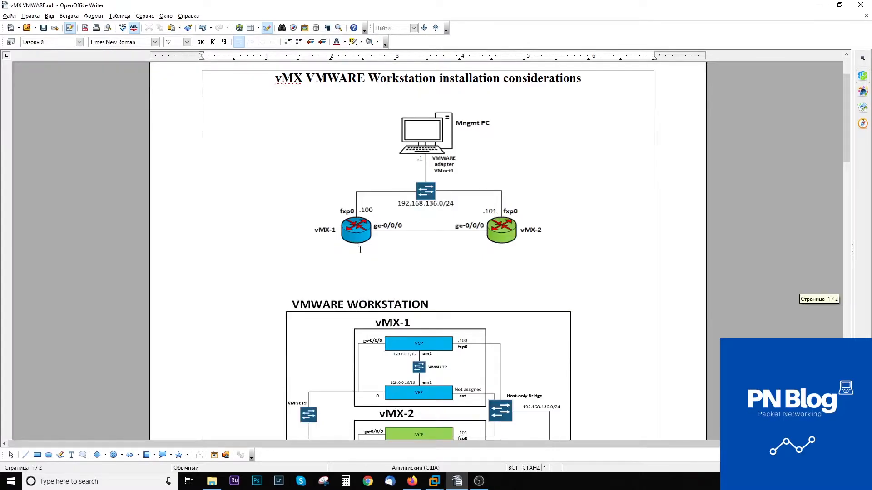
{"action": "left_click", "coordinate": [619, 292]}
{"action": "scroll", "coordinate": [504, 292], "scroll_direction": "down", "scroll_amount": 5}
{"action": "scroll", "coordinate": [503, 293], "scroll_direction": "up", "scroll_amount": 4}
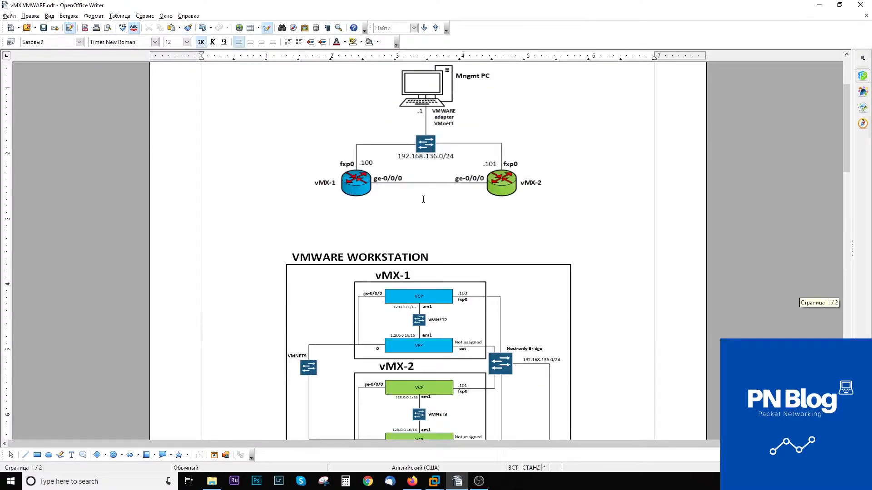
{"action": "scroll", "coordinate": [429, 207], "scroll_direction": "down", "scroll_amount": 3}
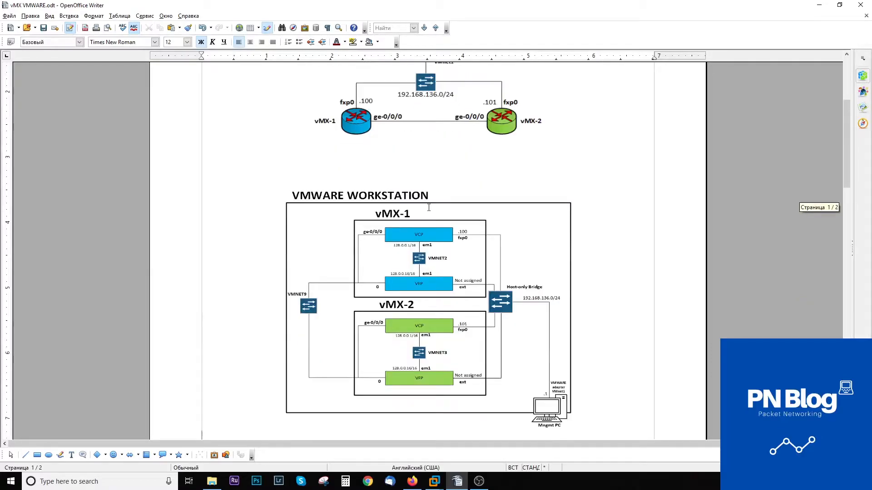
{"action": "scroll", "coordinate": [480, 345], "scroll_direction": "up", "scroll_amount": 1, "text": "ctrl"}
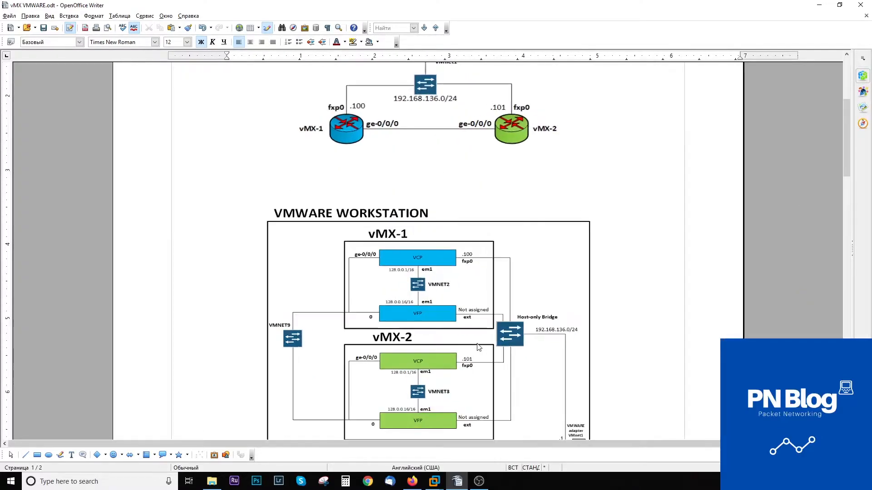
{"action": "scroll", "coordinate": [480, 336], "scroll_direction": "down", "scroll_amount": 5}
{"action": "scroll", "coordinate": [479, 320], "scroll_direction": "up", "scroll_amount": 1}
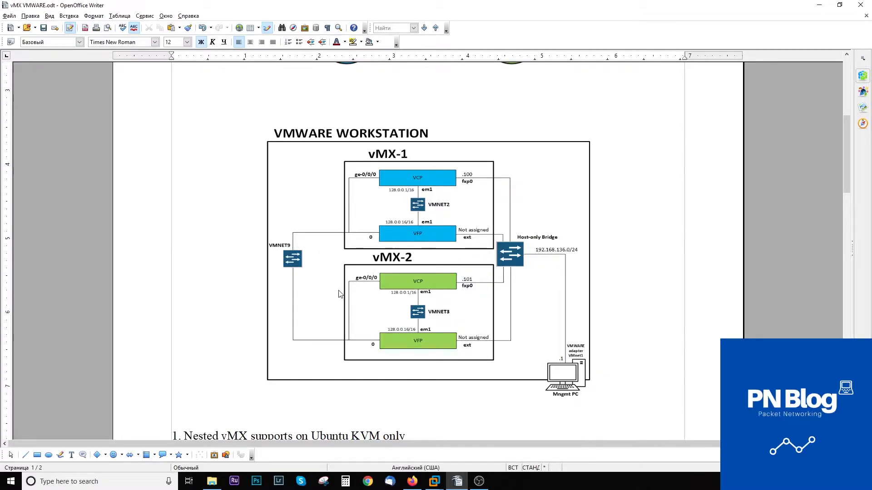
{"action": "scroll", "coordinate": [338, 293], "scroll_direction": "up", "scroll_amount": 7}
{"action": "scroll", "coordinate": [382, 197], "scroll_direction": "down", "scroll_amount": 2}
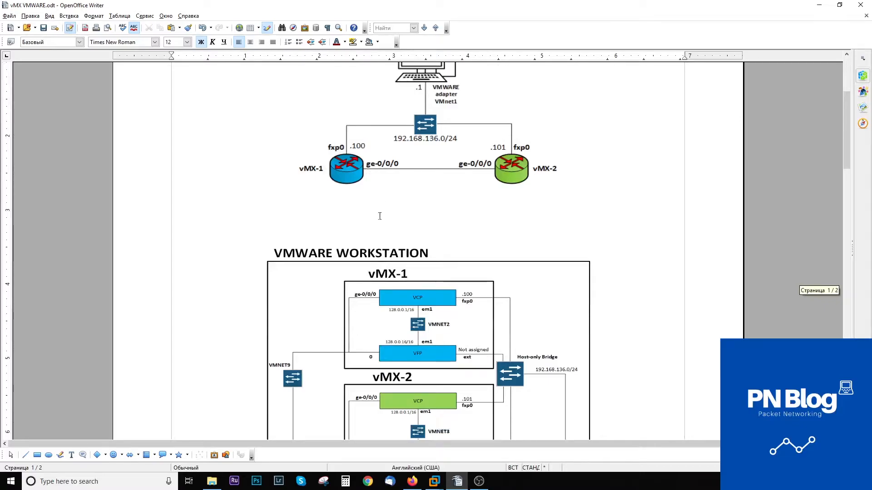
{"action": "scroll", "coordinate": [372, 276], "scroll_direction": "down", "scroll_amount": 3}
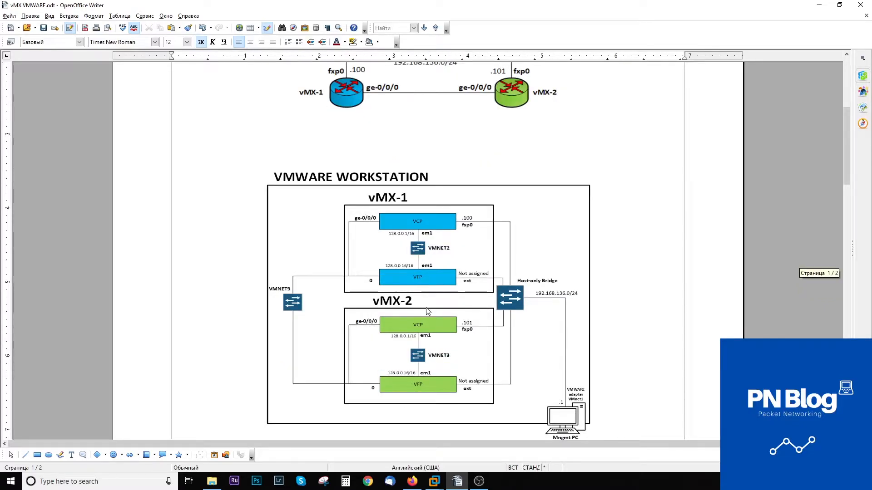
{"action": "scroll", "coordinate": [418, 323], "scroll_direction": "down", "scroll_amount": 1}
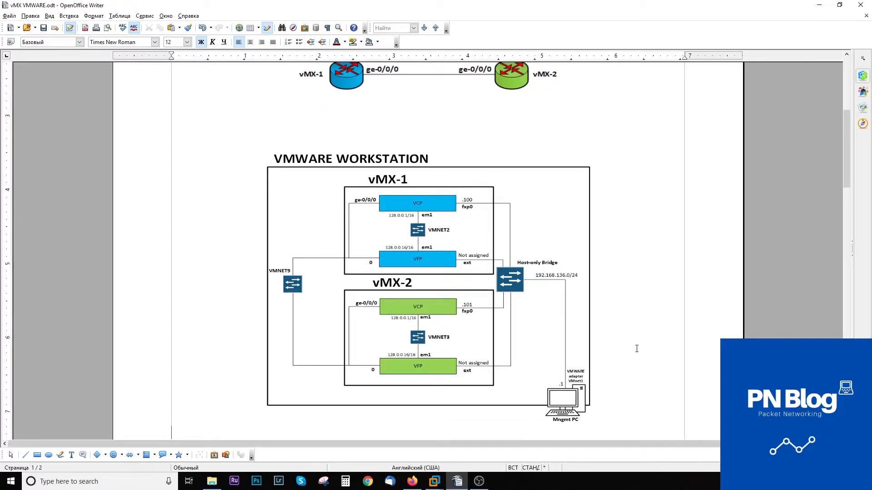
{"action": "mouse_move", "coordinate": [434, 481]}
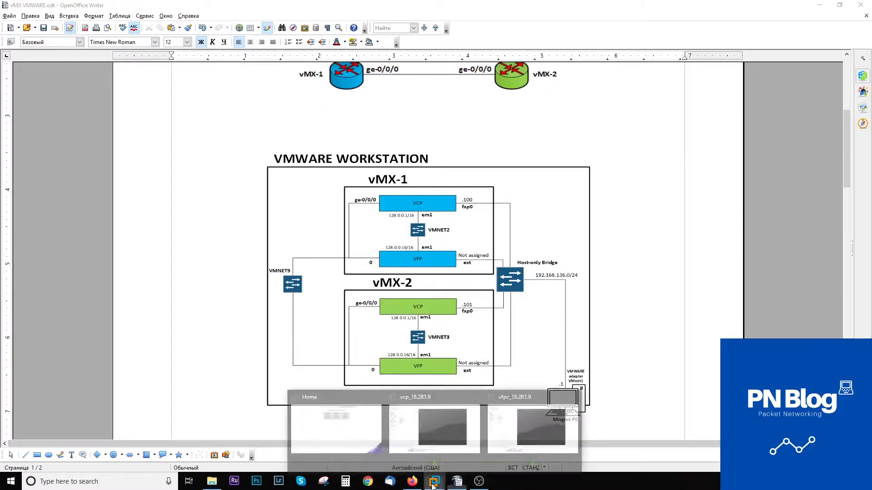
Set vcp_18.2R1.9's Network Adapter to Host-only and Network Adapter 2 to custom VMnet2.
{"action": "mouse_move", "coordinate": [366, 434]}
{"action": "left_click", "coordinate": [435, 426]}
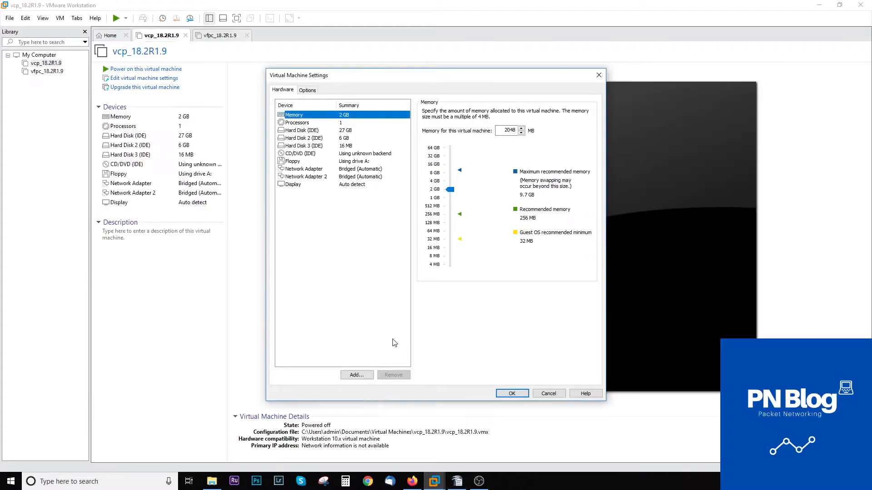
{"action": "left_click", "coordinate": [315, 170]}
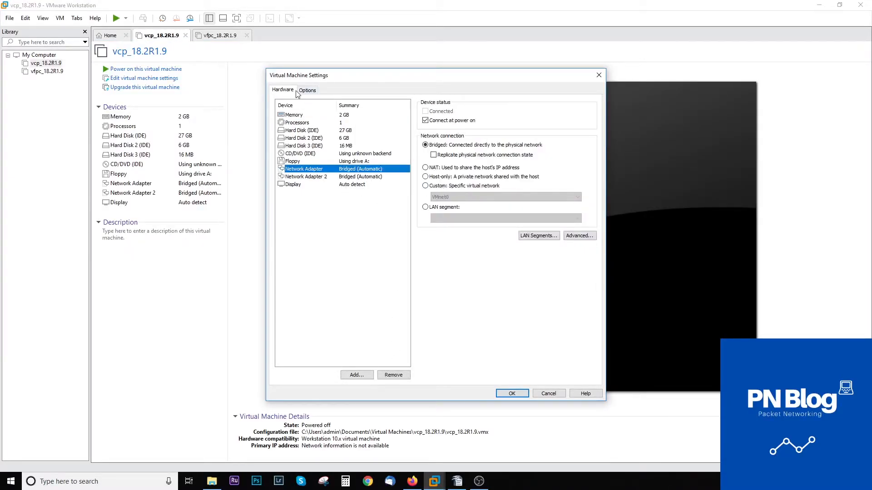
{"action": "left_click", "coordinate": [426, 176]}
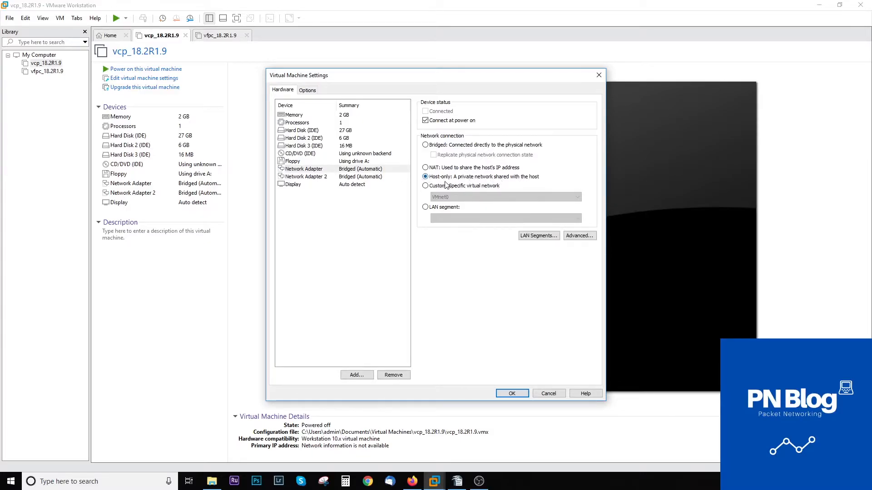
{"action": "left_click", "coordinate": [330, 177]}
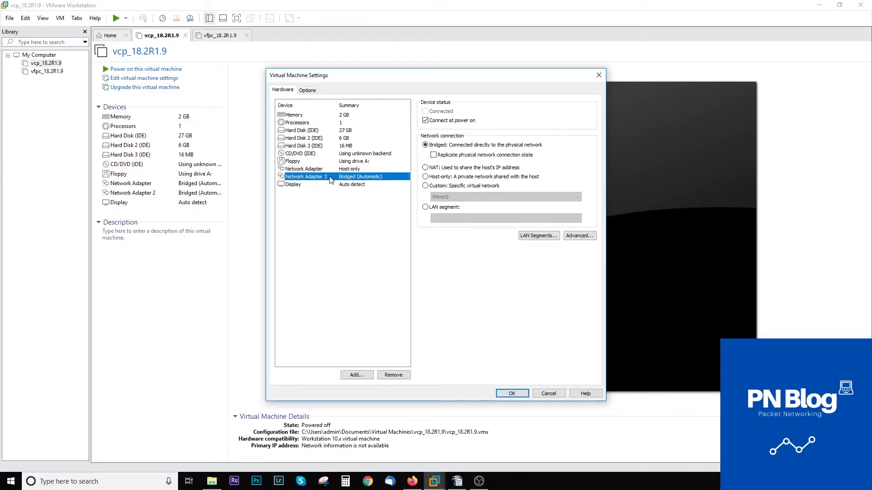
{"action": "left_click", "coordinate": [426, 186]}
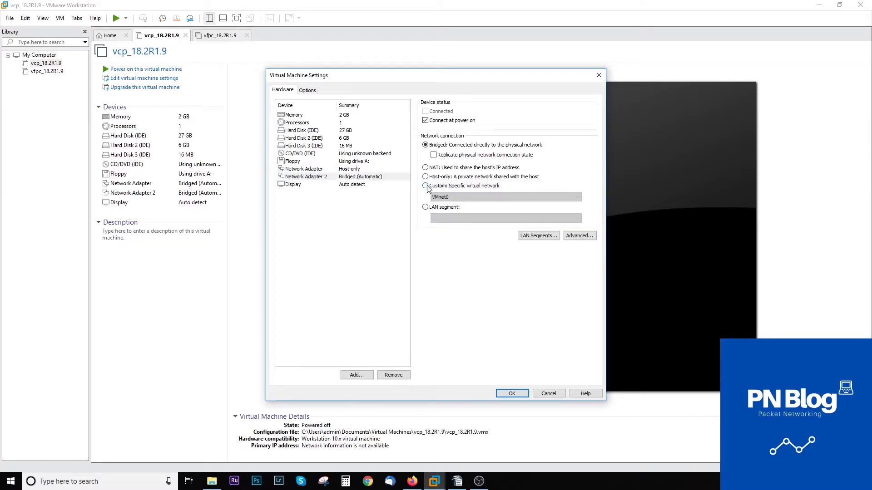
{"action": "left_click", "coordinate": [465, 197]}
{"action": "left_click", "coordinate": [467, 217]}
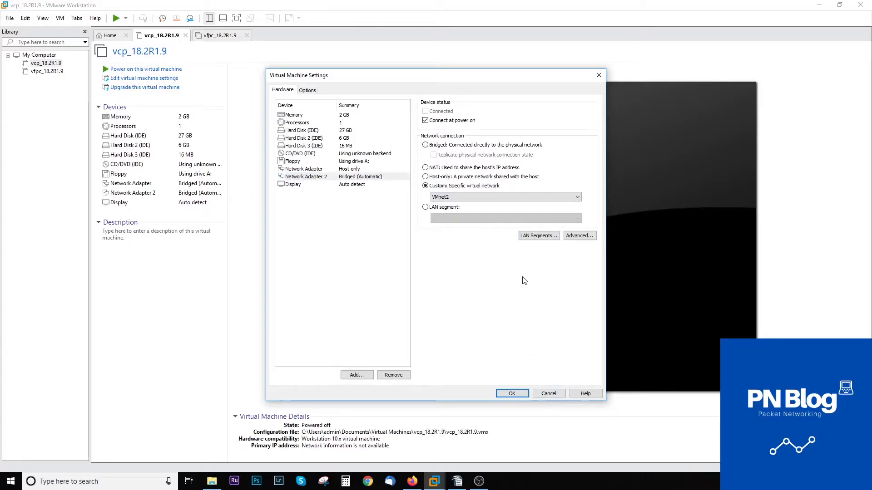
Check vcp's memory and processor settings, save with OK, and select vfpc_18.2R1.9.
{"action": "left_click", "coordinate": [330, 116]}
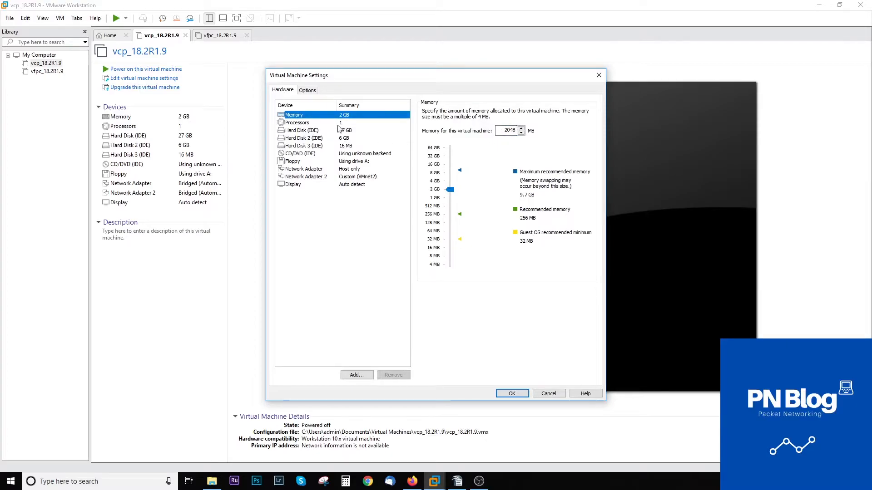
{"action": "left_click", "coordinate": [318, 123]}
{"action": "left_click", "coordinate": [510, 393]}
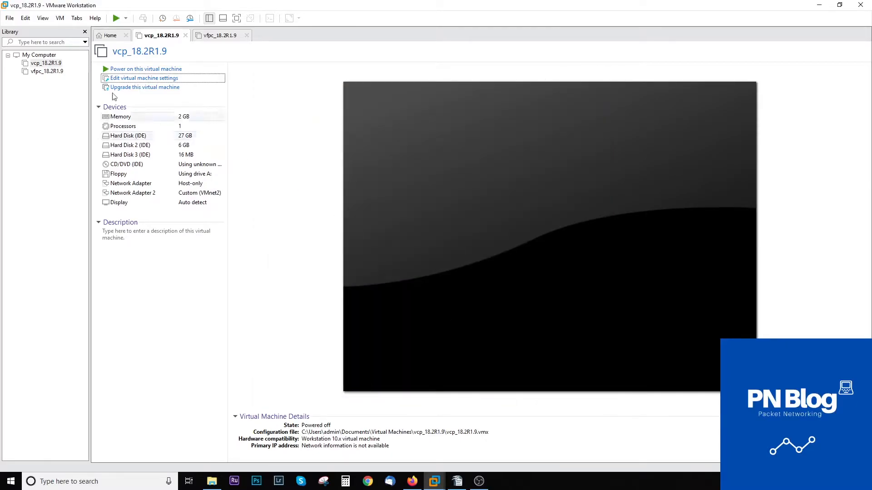
{"action": "left_click", "coordinate": [46, 71]}
Give the vfpc_18.2R1.9 VM 2 GB of memory and 3 cores per processor.
{"action": "left_click", "coordinate": [130, 79]}
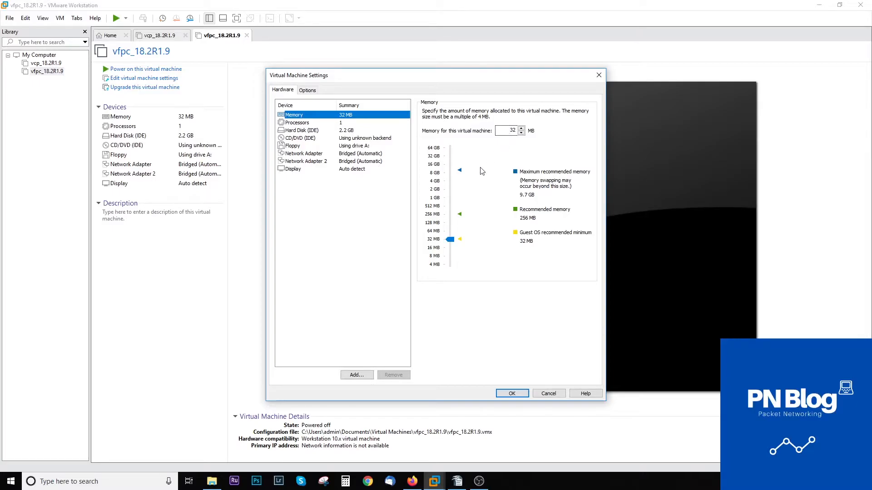
{"action": "key", "text": "Tab"}
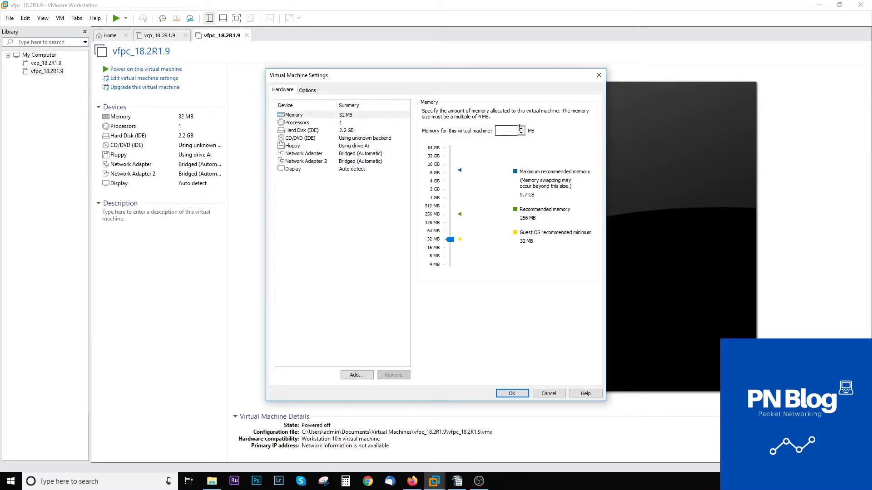
{"action": "left_click_drag", "start_coordinate": [450, 240], "coordinate": [452, 194]}
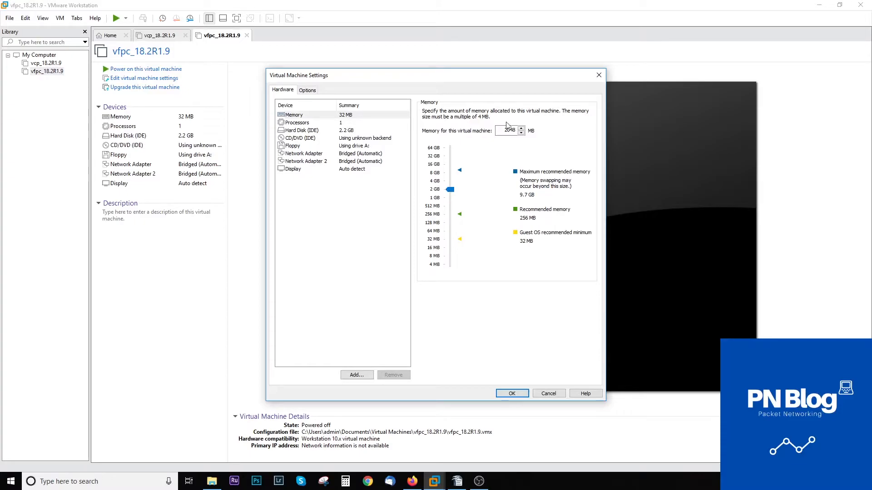
{"action": "left_click", "coordinate": [356, 123]}
{"action": "left_click", "coordinate": [527, 125]}
{"action": "left_click", "coordinate": [512, 144]}
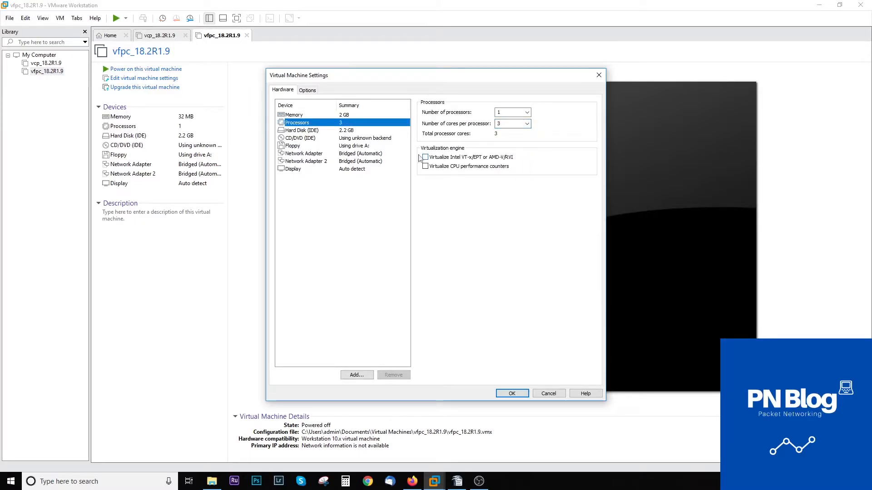
Put vfpc's Network Adapter on Host-only and Network Adapter 2 on custom VMnet2, then choose Add.
{"action": "left_click", "coordinate": [356, 154]}
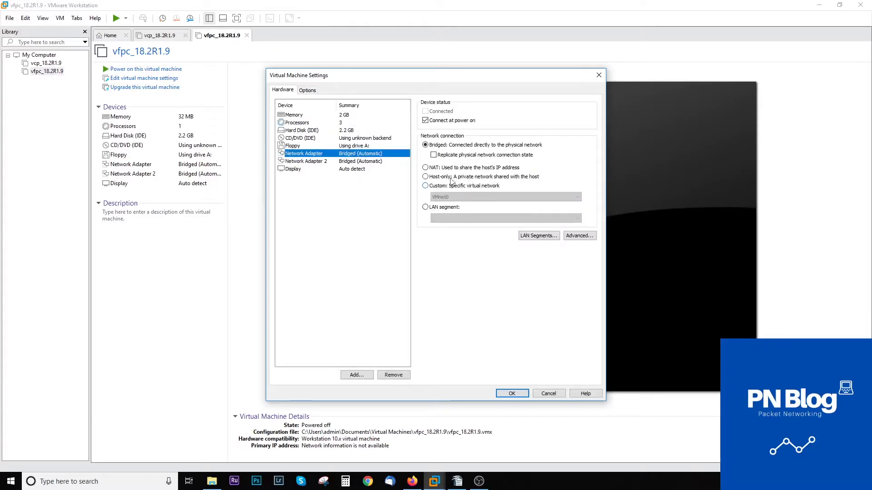
{"action": "left_click", "coordinate": [425, 177]}
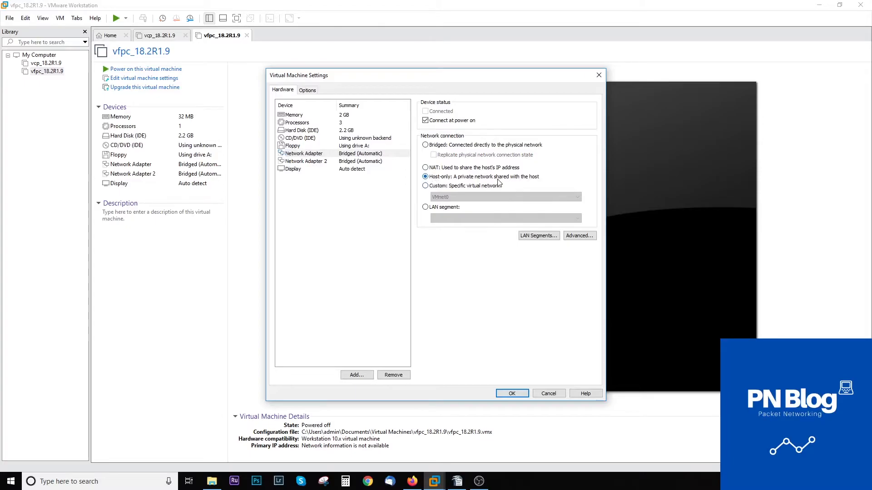
{"action": "left_click", "coordinate": [315, 163]}
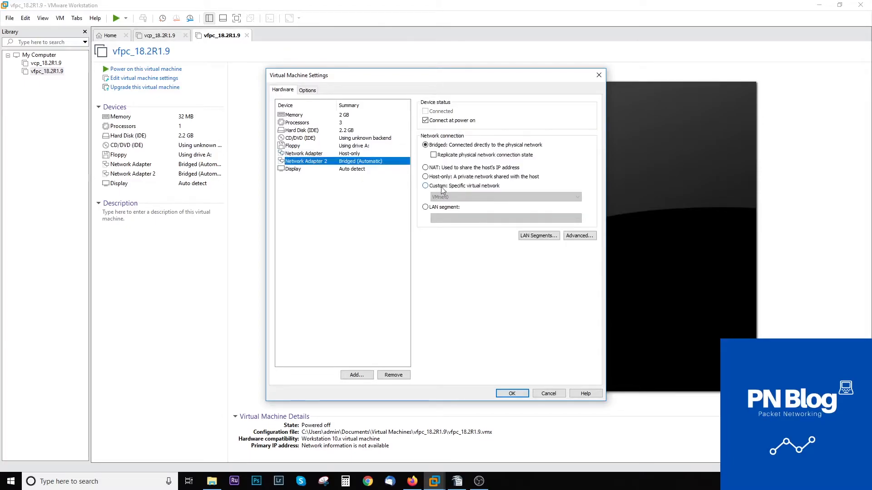
{"action": "left_click", "coordinate": [425, 186]}
{"action": "left_click", "coordinate": [468, 197]}
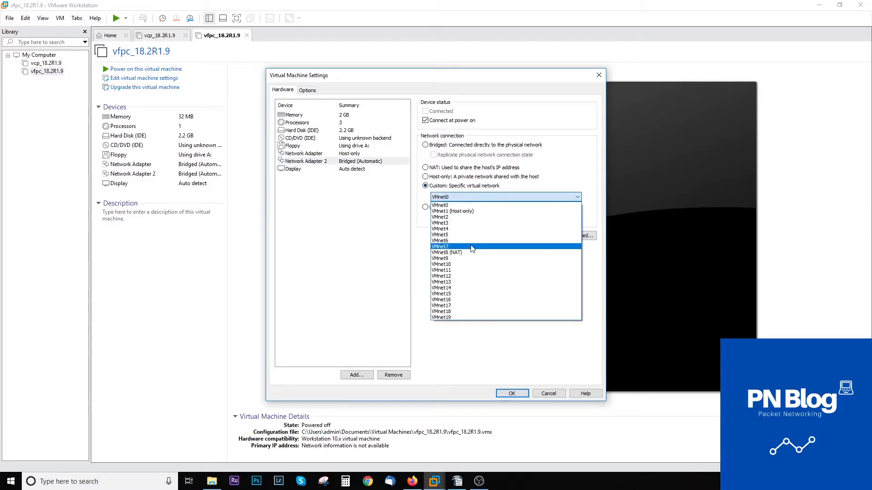
{"action": "left_click", "coordinate": [457, 217]}
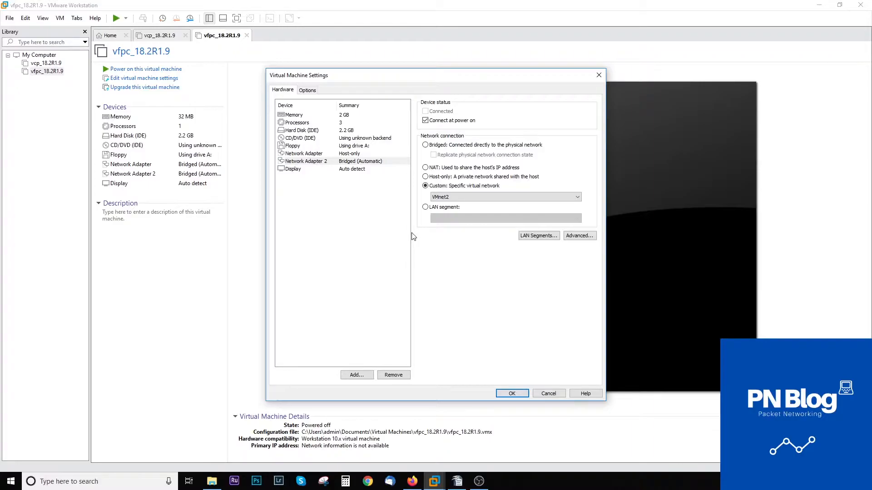
{"action": "left_click", "coordinate": [364, 377]}
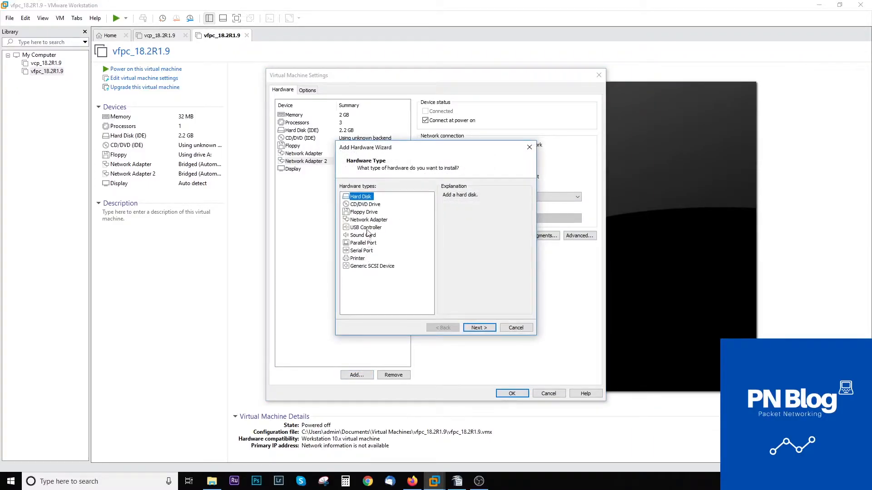
Add a Network Adapter 3 on custom VMnet9 to vfpc_18.2R1.9 and save the settings.
{"action": "left_click", "coordinate": [368, 219]}
{"action": "left_click", "coordinate": [484, 329]}
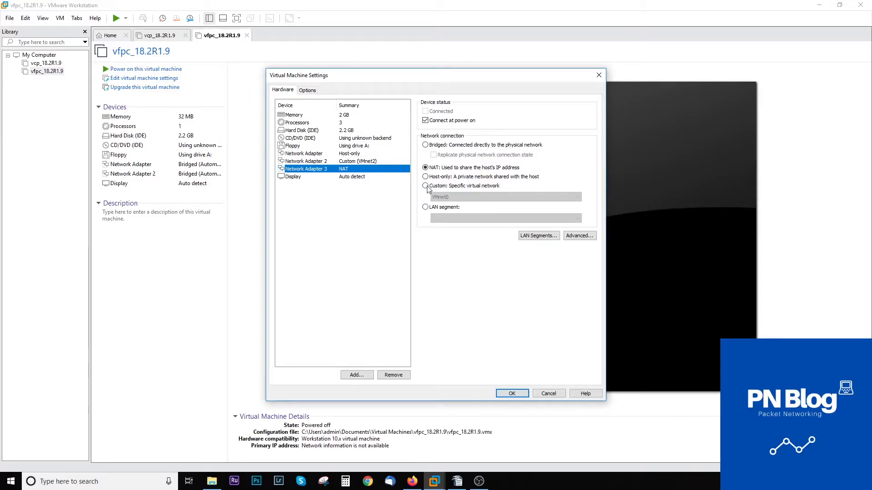
{"action": "left_click", "coordinate": [425, 186]}
{"action": "left_click", "coordinate": [489, 197]}
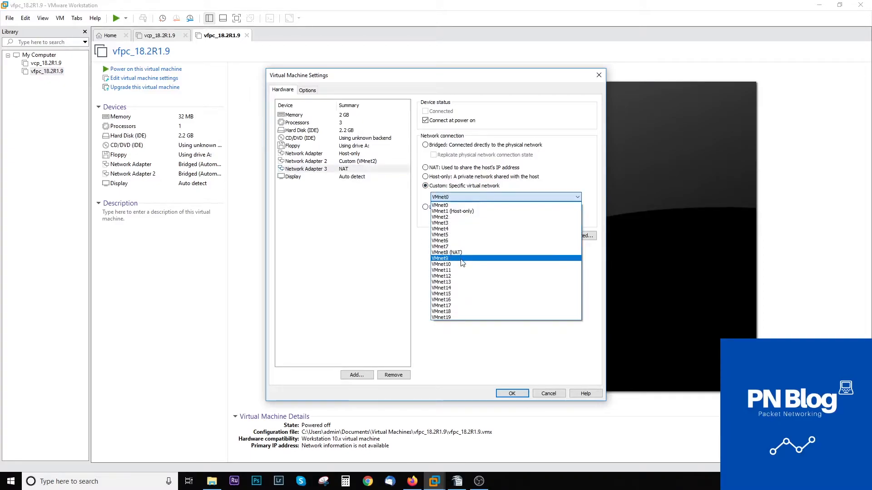
{"action": "left_click", "coordinate": [461, 258]}
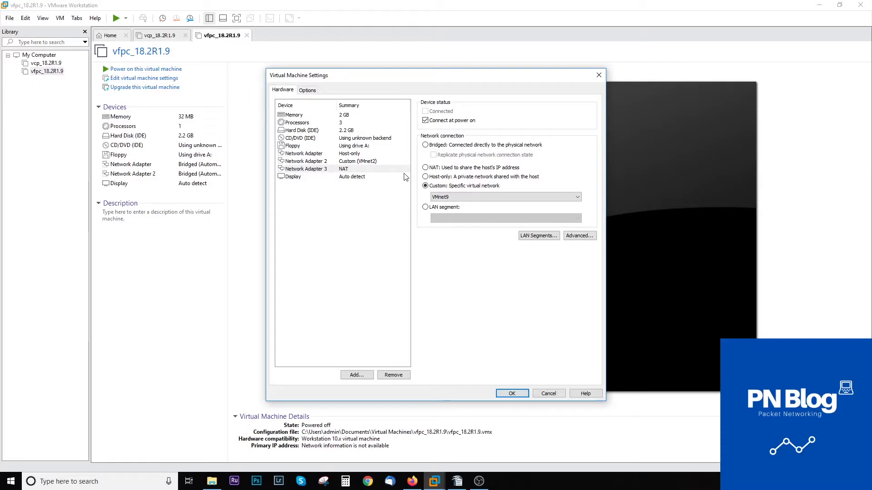
{"action": "left_click", "coordinate": [512, 393]}
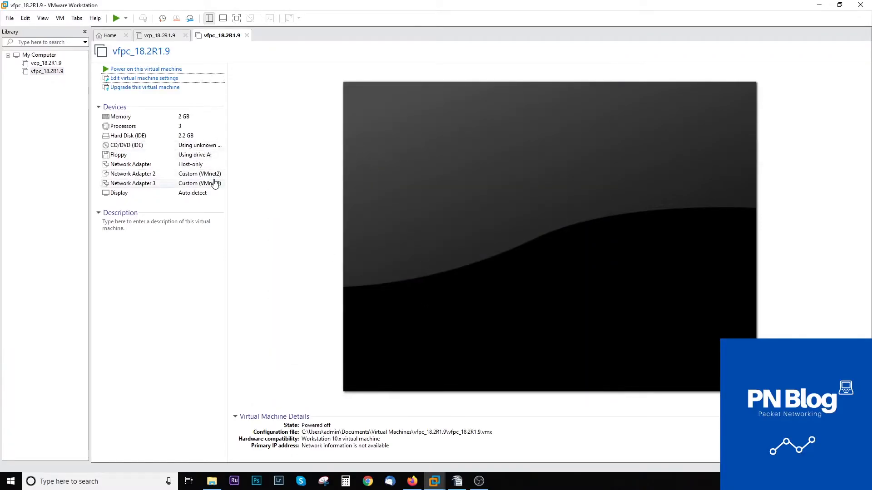
Power on vfpc_18.2R1.9 alongside vcp_18.2R1.9, then focus the booting vcp console.
{"action": "left_click", "coordinate": [44, 65]}
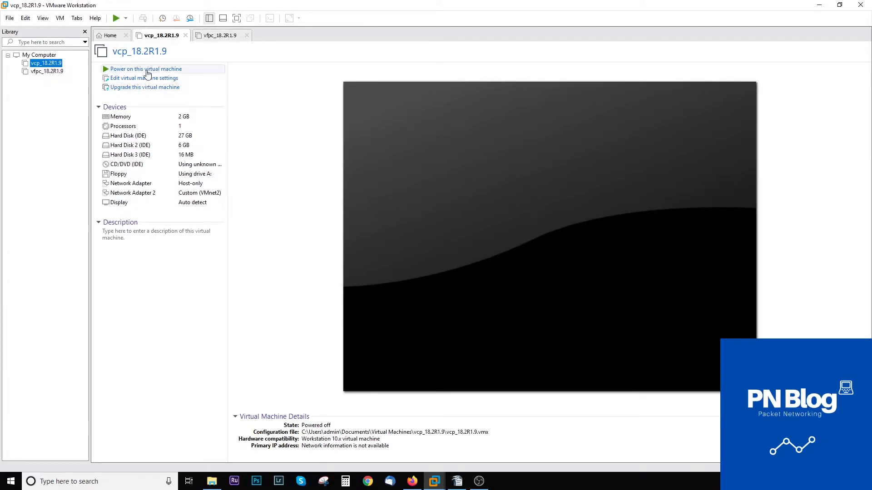
{"action": "left_click", "coordinate": [211, 37]}
{"action": "left_click", "coordinate": [218, 69]}
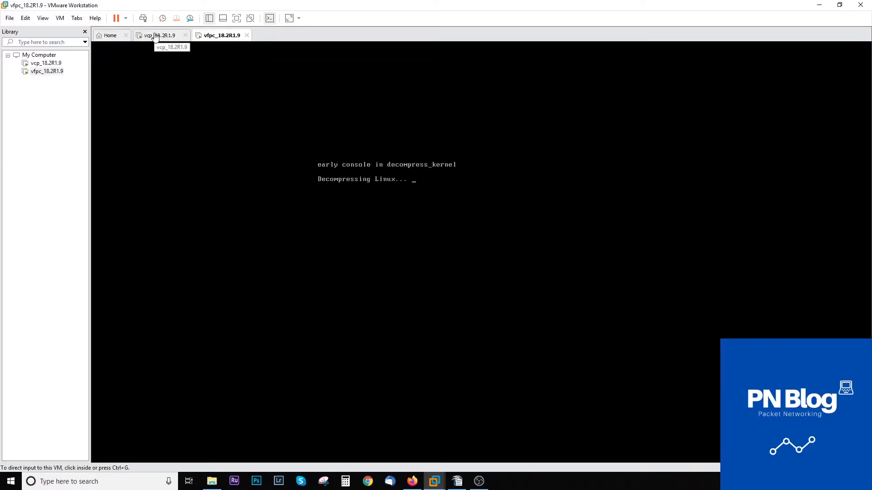
{"action": "left_click", "coordinate": [155, 36]}
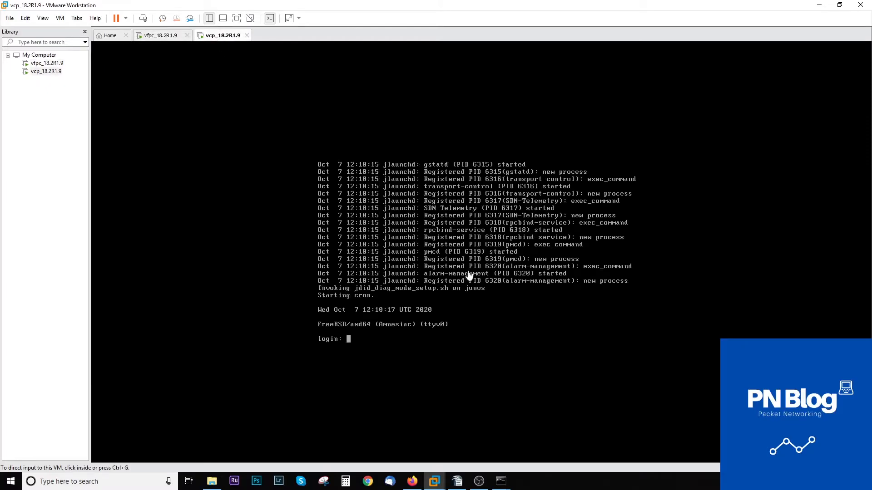
{"action": "left_click", "coordinate": [466, 272]}
Log in to the vcp console as root, start the Junos CLI, and show interface fxp0.
{"action": "type", "text": "root"}
{"action": "key", "text": "Return"}
{"action": "type", "text": "cli"}
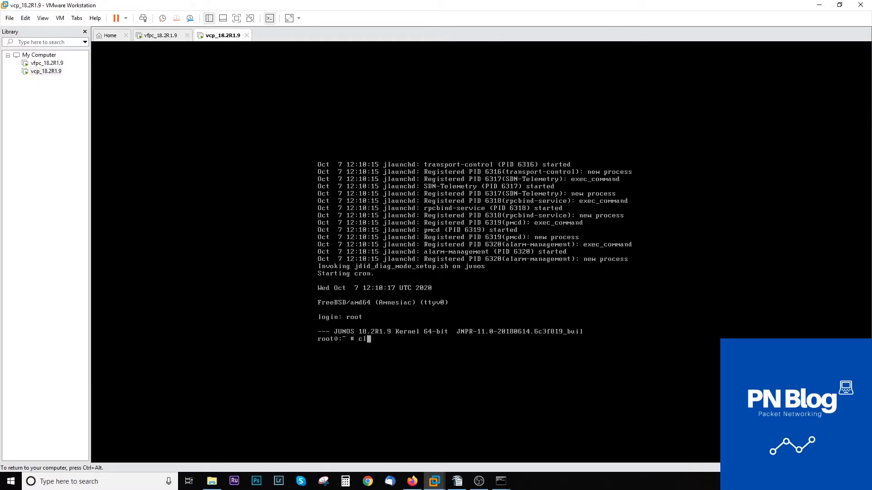
{"action": "key", "text": "Return"}
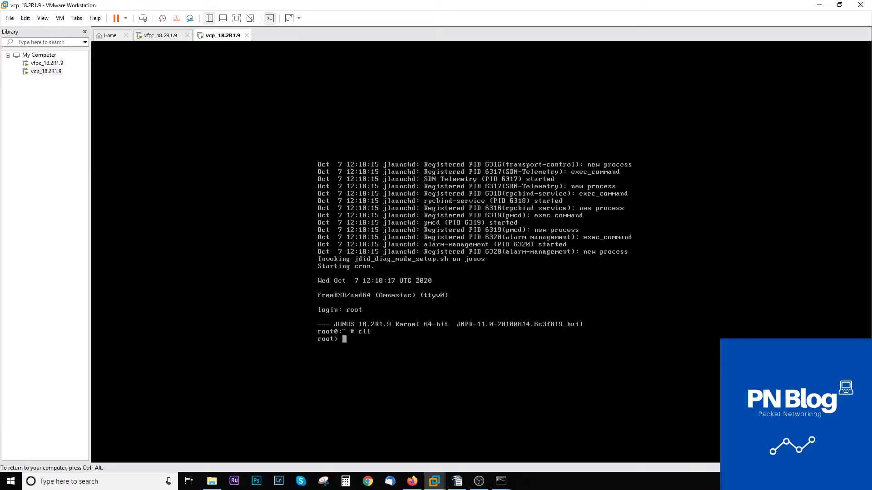
{"action": "type", "text": "show interfaces fxp"}
{"action": "key", "text": "Return"}
{"action": "key", "text": "Up"}
{"action": "type", "text": "0"}
{"action": "key", "text": "Return"}
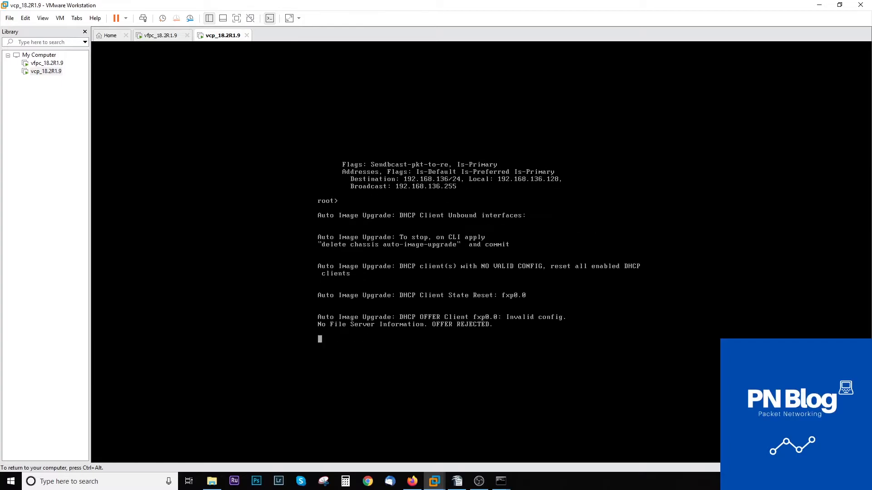
Glance at the vfpc console, then list the vcp router's chassis FPC slots.
{"action": "key", "text": "ctrl+alt"}
{"action": "left_click", "coordinate": [437, 190]}
{"action": "type", "text": "q"}
{"action": "key", "text": "BackSpace"}
{"action": "key", "text": "Return"}
{"action": "key", "text": "ctrl+alt"}
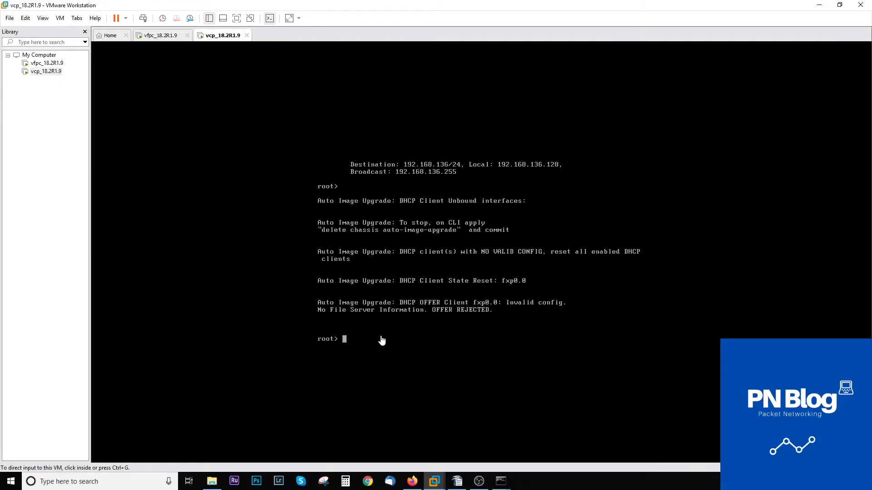
{"action": "left_click", "coordinate": [153, 36]}
{"action": "left_click", "coordinate": [216, 36]}
{"action": "left_click", "coordinate": [445, 317]}
{"action": "key", "text": "Return"}
{"action": "key", "text": "Return"}
{"action": "key", "text": "Return"}
{"action": "type", "text": "show chassis f"}
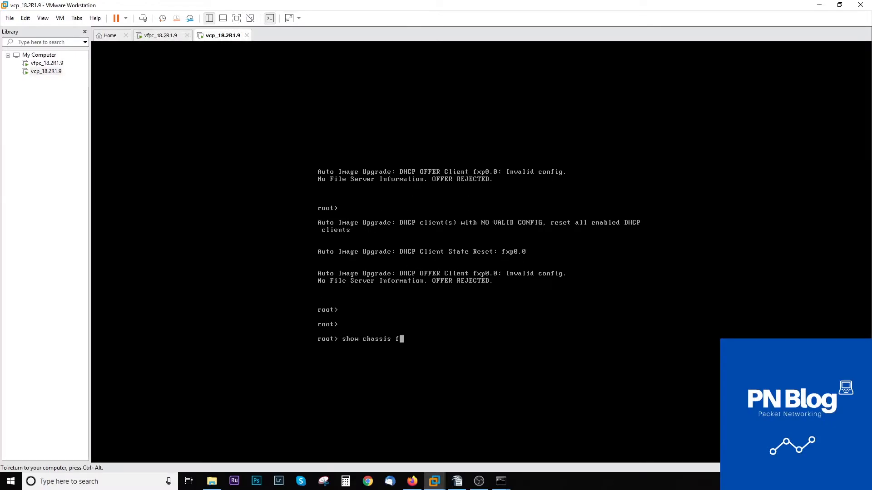
{"action": "type", "text": "pc"}
{"action": "key", "text": "Return"}
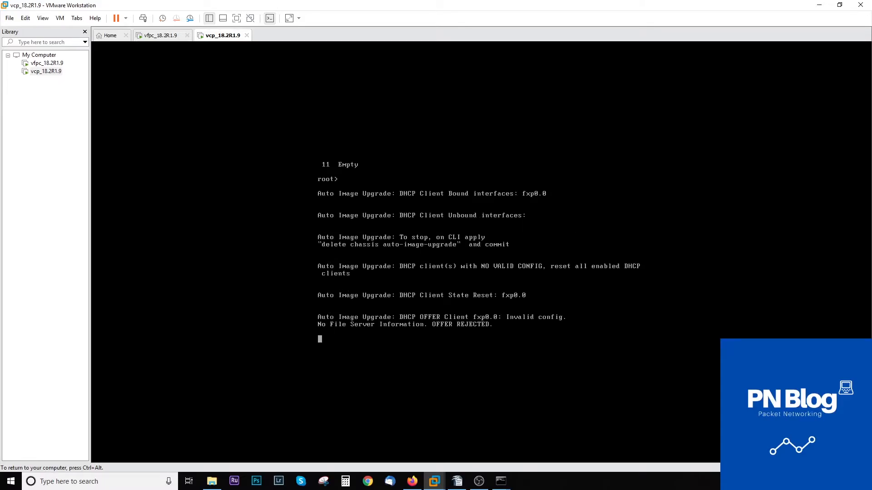
List all interfaces in brief, showing fxp0.0 at 192.168.136.128/24.
{"action": "key", "text": "Return"}
{"action": "key", "text": "Return"}
{"action": "key", "text": "Return"}
{"action": "key", "text": "Return"}
{"action": "key", "text": "Return"}
{"action": "key", "text": "Return"}
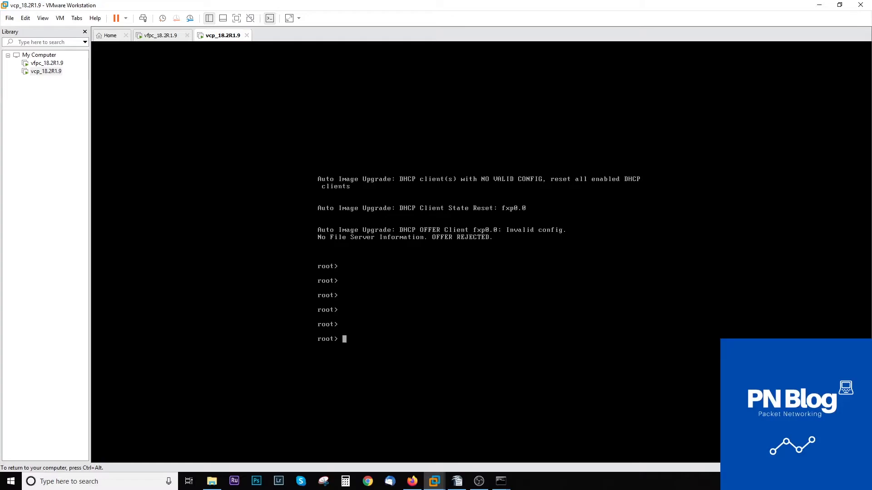
{"action": "type", "text": "show interfaces terse"}
{"action": "key", "text": "Return"}
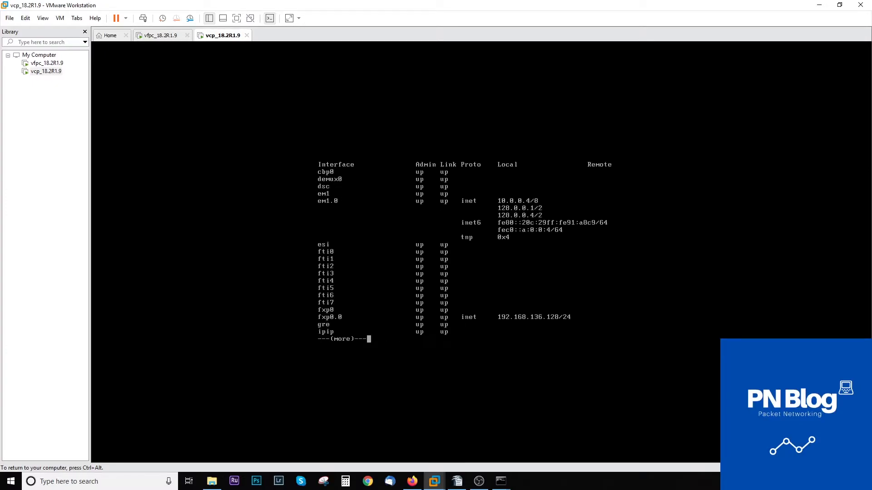
{"action": "key", "text": "space"}
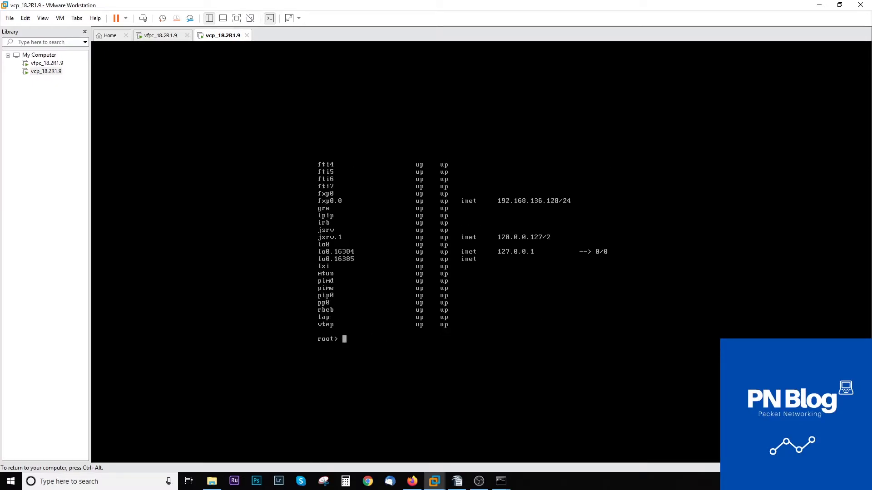
{"action": "key", "text": "Return"}
{"action": "key", "text": "Return"}
{"action": "key", "text": "Return"}
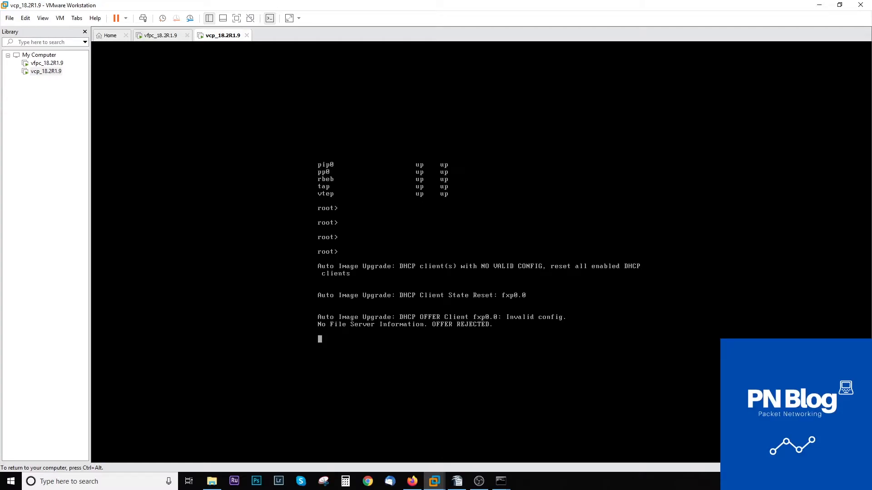
In configuration mode, set chassis fpc 0 lite-mode on the vcp router.
{"action": "key", "text": "Return"}
{"action": "key", "text": "Return"}
{"action": "key", "text": "Return"}
{"action": "type", "text": "edit"}
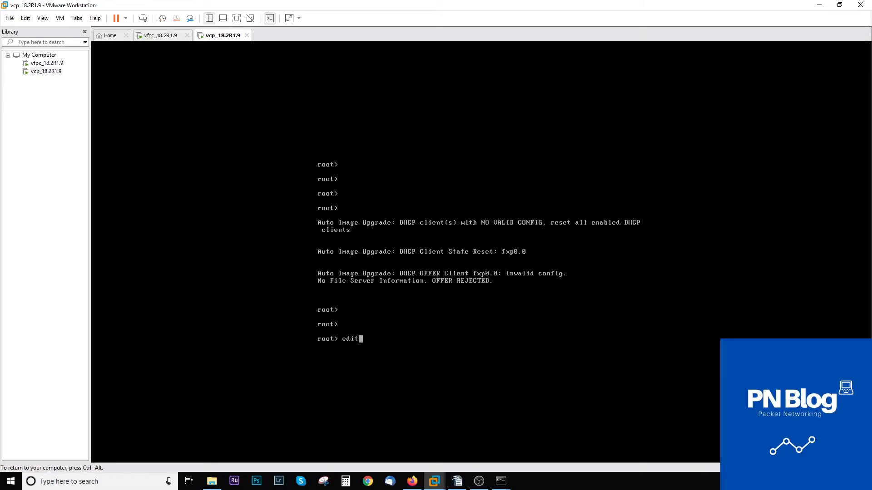
{"action": "key", "text": "Return"}
{"action": "key", "text": "Return"}
{"action": "key", "text": "Return"}
{"action": "key", "text": "Return"}
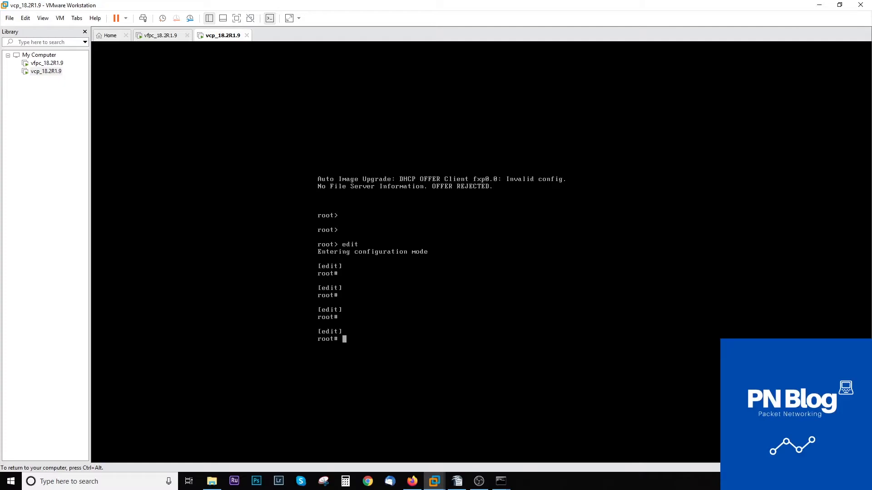
{"action": "type", "text": "set fp"}
{"action": "key", "text": "Return"}
{"action": "key", "text": "BackSpace"}
{"action": "key", "text": "BackSpace"}
{"action": "type", "text": "chassis "}
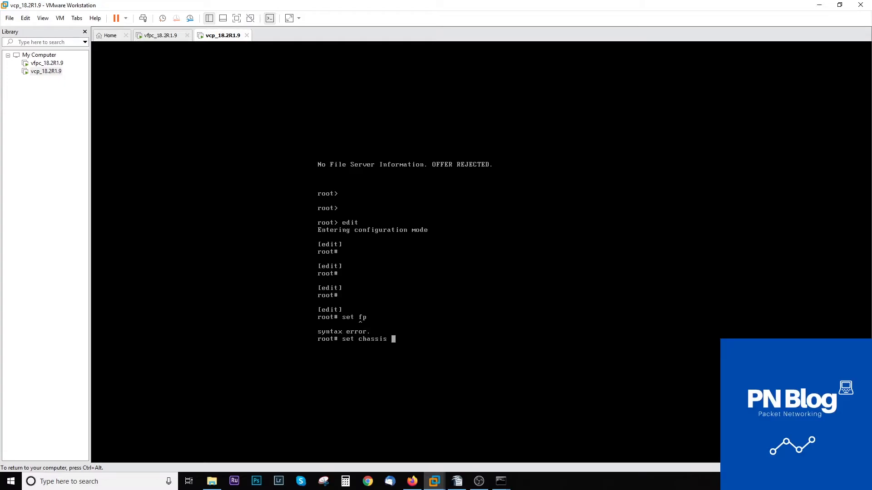
{"action": "type", "text": "fpc li"}
{"action": "key", "text": "Return"}
{"action": "key", "text": "BackSpace"}
{"action": "key", "text": "BackSpace"}
{"action": "type", "text": "0 lite-mode"}
{"action": "key", "text": "Return"}
{"action": "key", "text": "Return"}
{"action": "key", "text": "Return"}
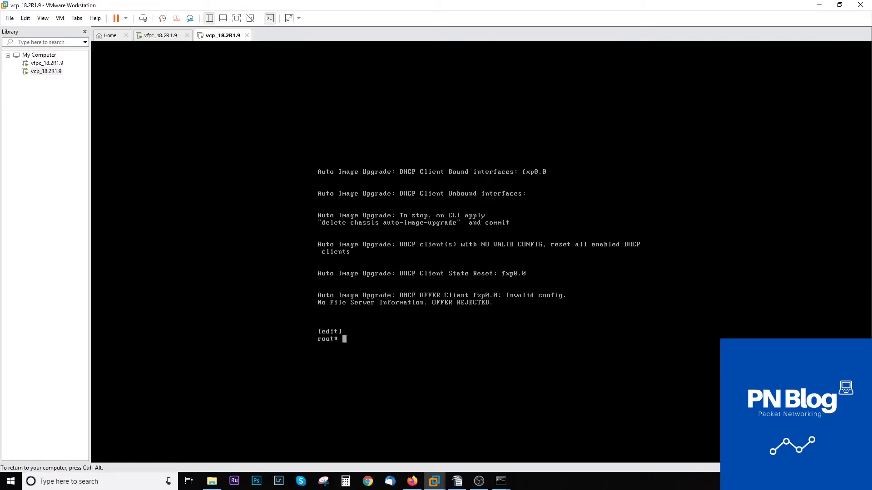
{"action": "key", "text": "Return"}
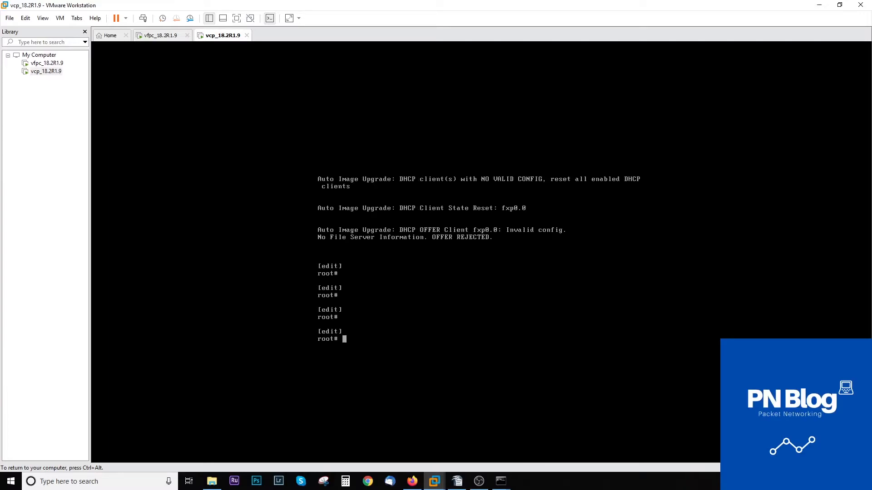
Set a plain-text root authentication password and commit the configuration.
{"action": "type", "text": "set system root-authentication "}
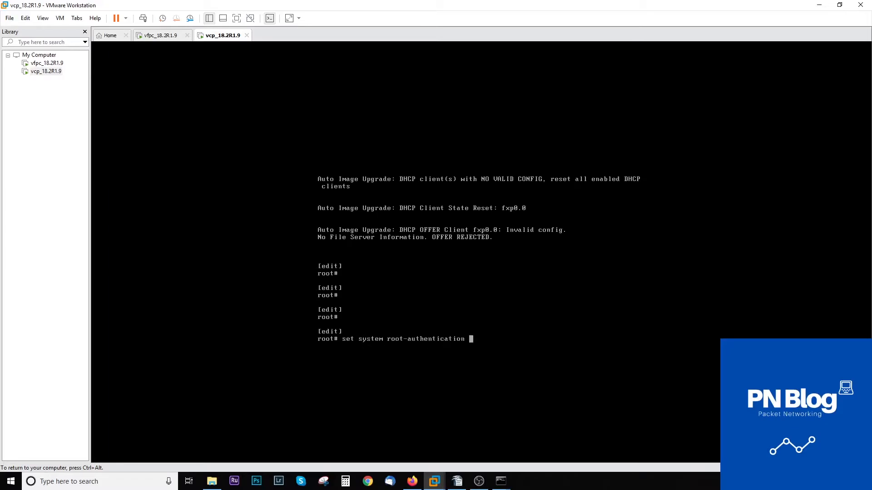
{"action": "type", "text": "pl"}
{"action": "key", "text": "Tab"}
{"action": "key", "text": "Return"}
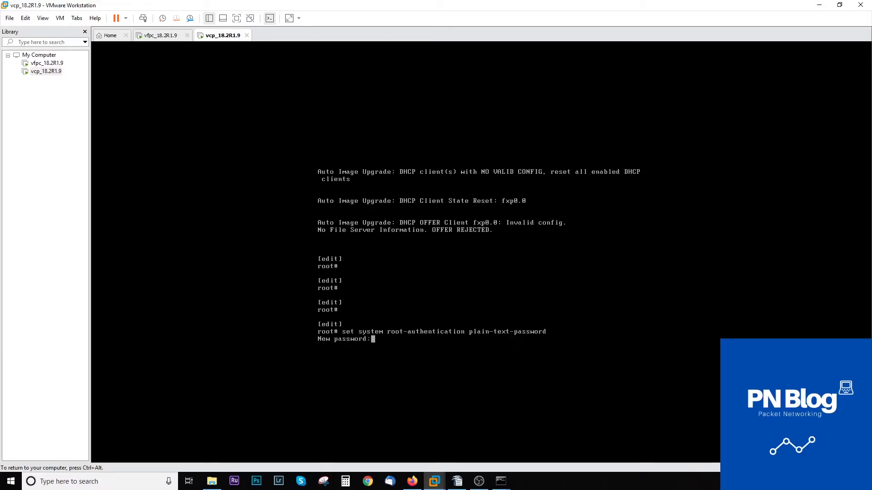
{"action": "key", "text": "Return"}
{"action": "key", "text": "Return"}
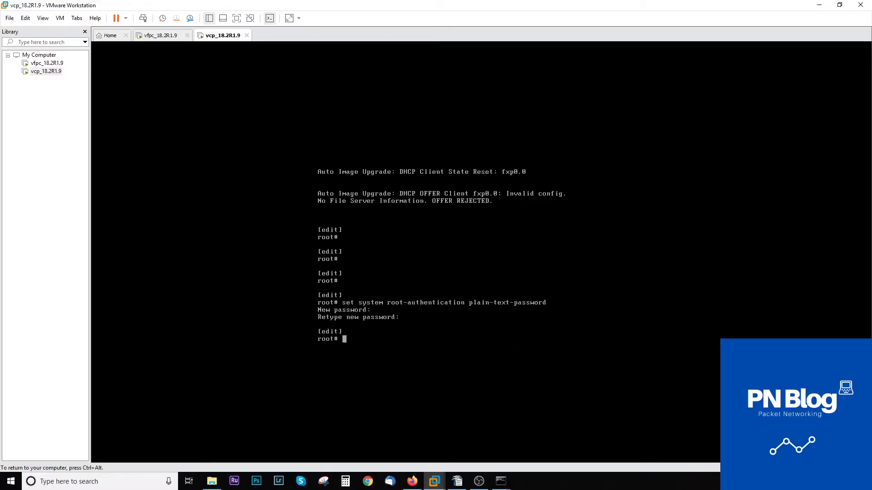
{"action": "type", "text": "co"}
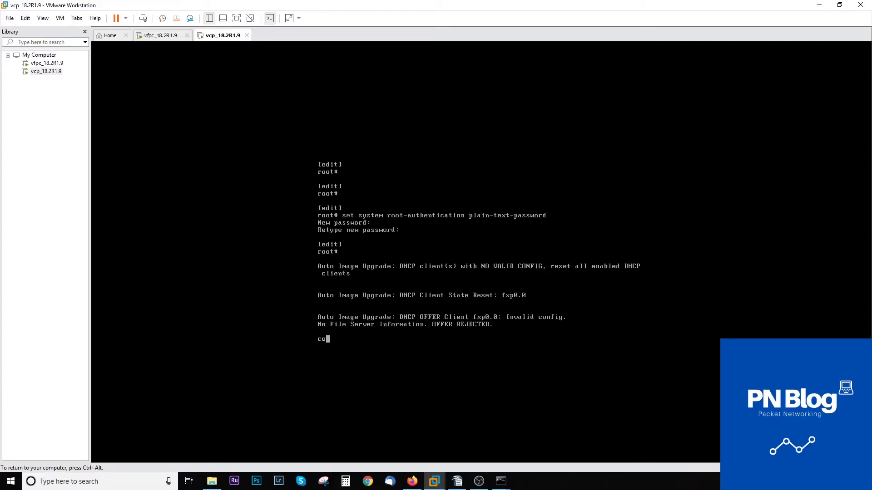
{"action": "type", "text": "mmit"}
{"action": "key", "text": "Return"}
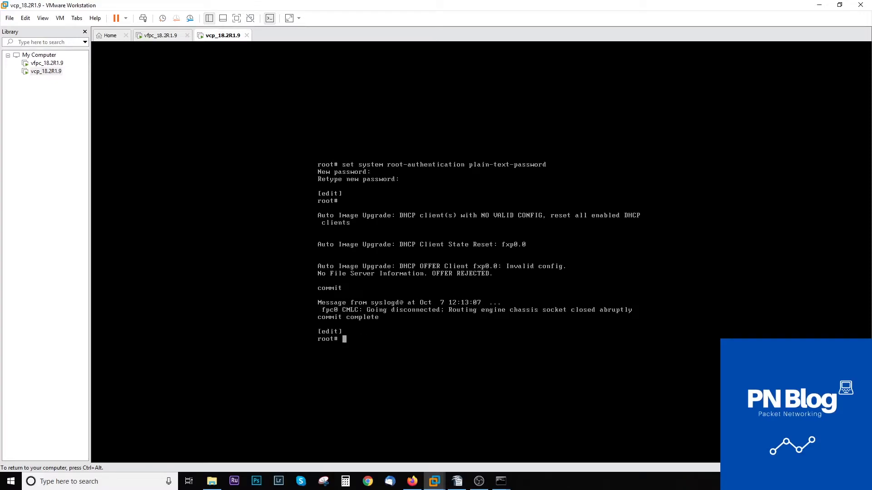
Restart the vcp guest via Power > Restart Guest, then switch to the vfpc console.
{"action": "key", "text": "ctrl+alt"}
{"action": "left_click", "coordinate": [125, 18]}
{"action": "left_click", "coordinate": [144, 61]}
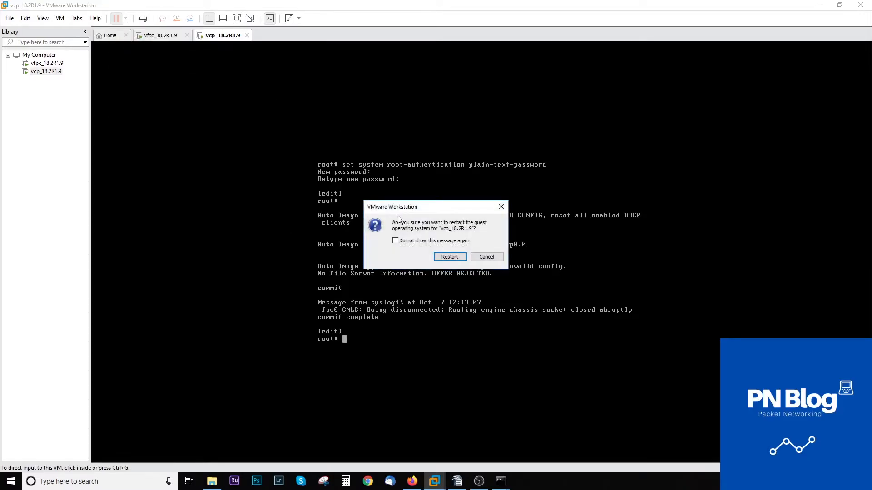
{"action": "left_click", "coordinate": [449, 257]}
{"action": "left_click", "coordinate": [160, 35]}
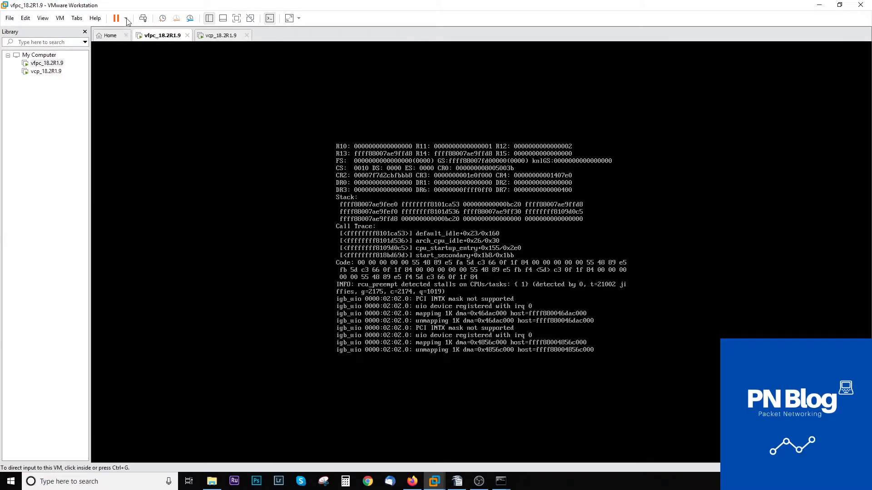
{"action": "left_click", "coordinate": [126, 18]}
Restart the vfpc guest and return focus to the vcp_18.2R1.9 console.
{"action": "left_click", "coordinate": [144, 60]}
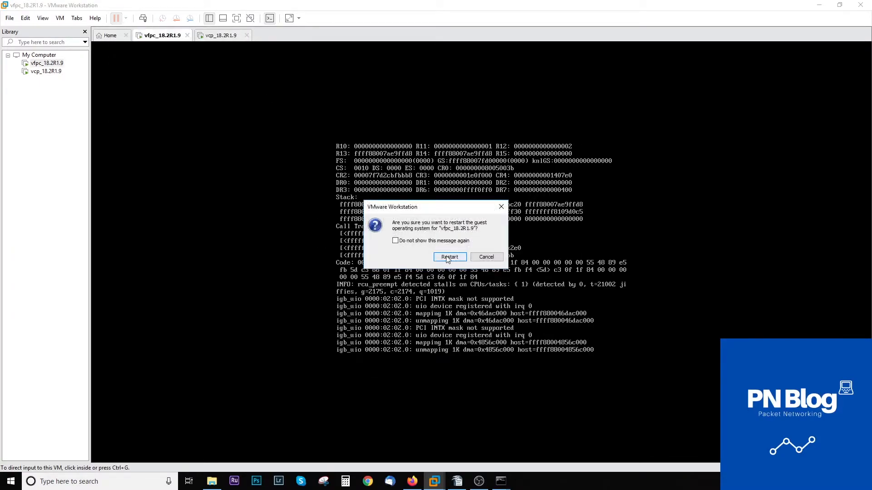
{"action": "left_click", "coordinate": [449, 257]}
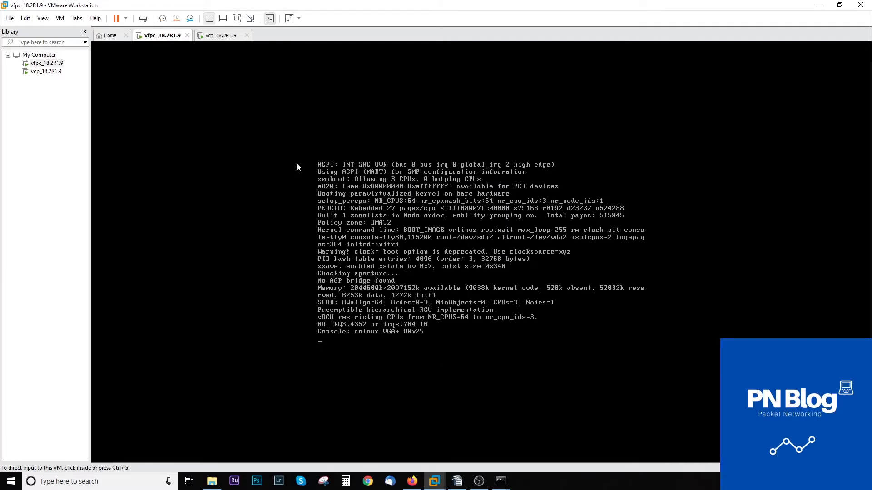
{"action": "left_click", "coordinate": [221, 36]}
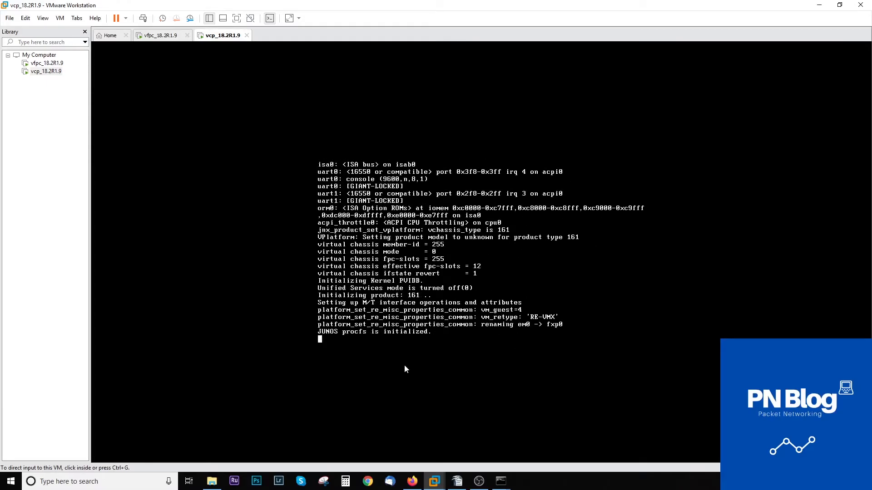
{"action": "left_click", "coordinate": [424, 410]}
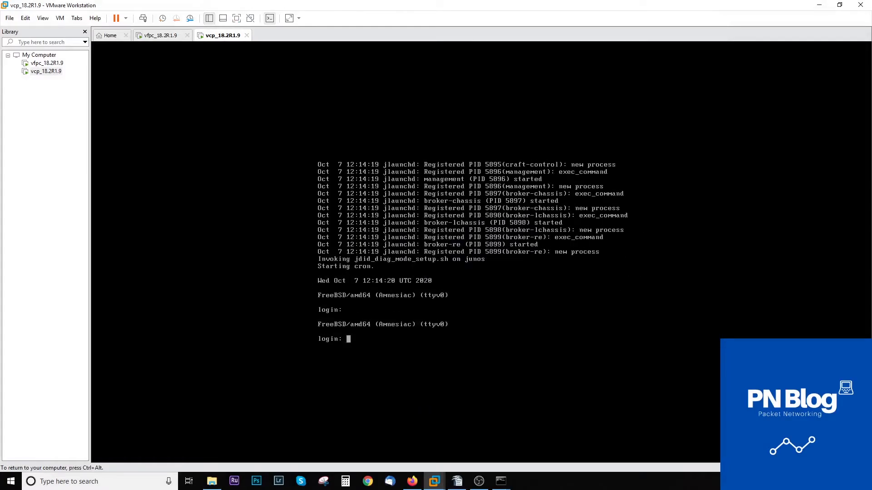
Log in to vcp as root, start the CLI, and check FPC status with show chassis fpc.
{"action": "type", "text": "root"}
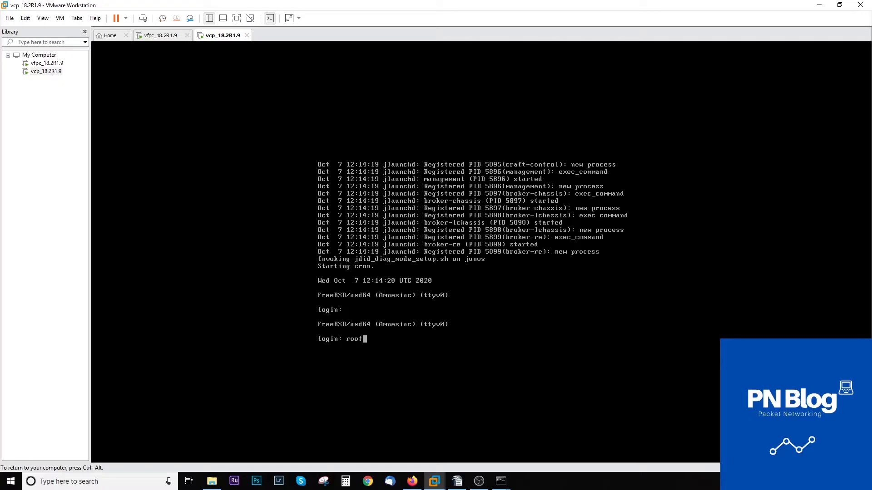
{"action": "key", "text": "Return"}
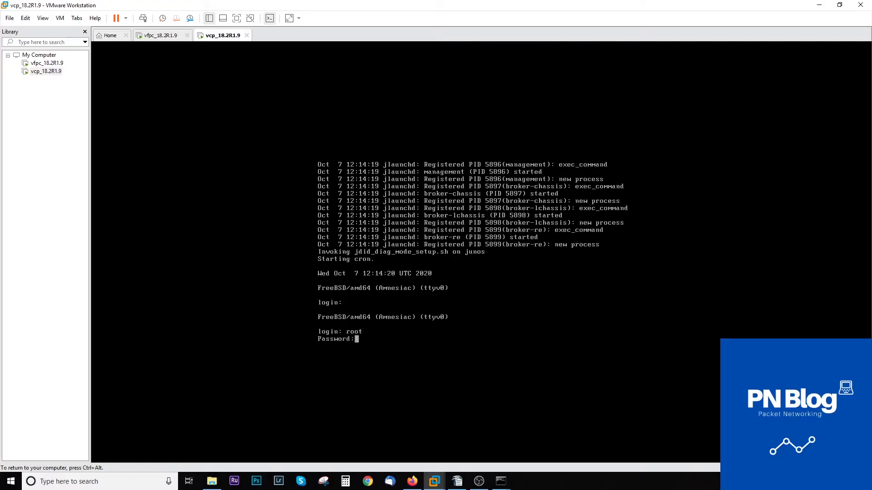
{"action": "key", "text": "Return"}
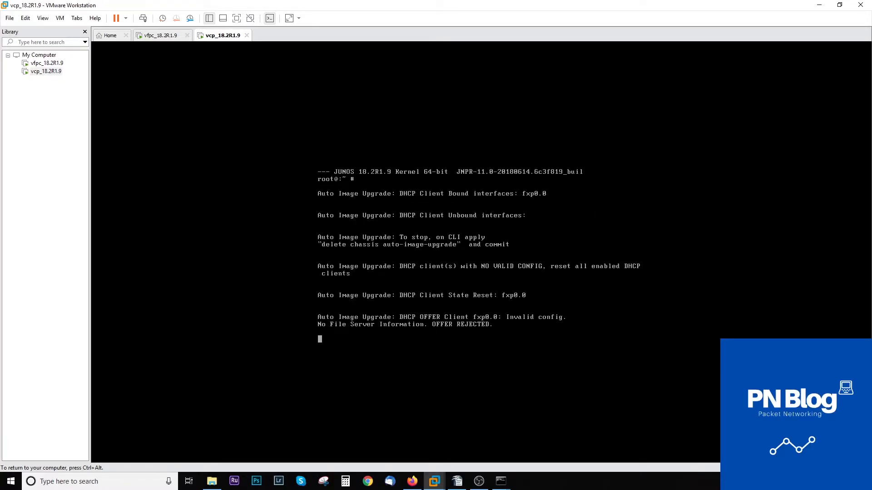
{"action": "key", "text": "Return"}
{"action": "type", "text": "cli"}
{"action": "key", "text": "Return"}
{"action": "key", "text": "Return"}
{"action": "key", "text": "Return"}
{"action": "key", "text": "Return"}
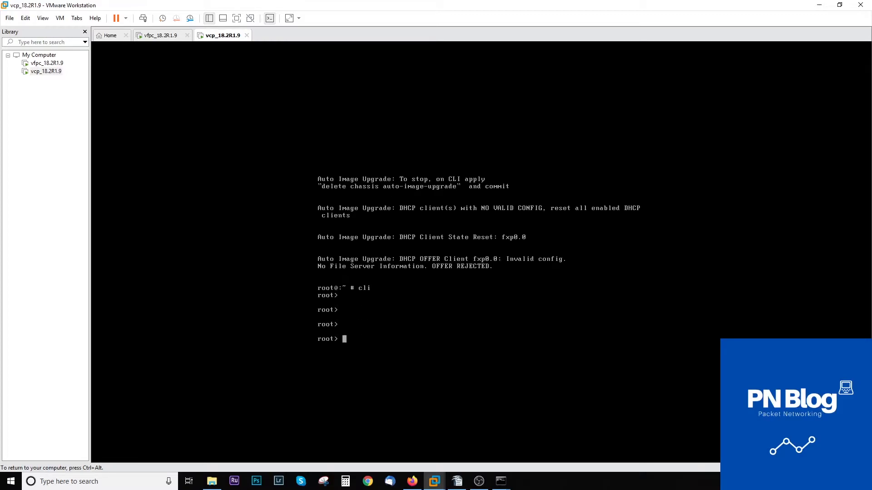
{"action": "type", "text": "show chassis fpc"}
{"action": "key", "text": "Return"}
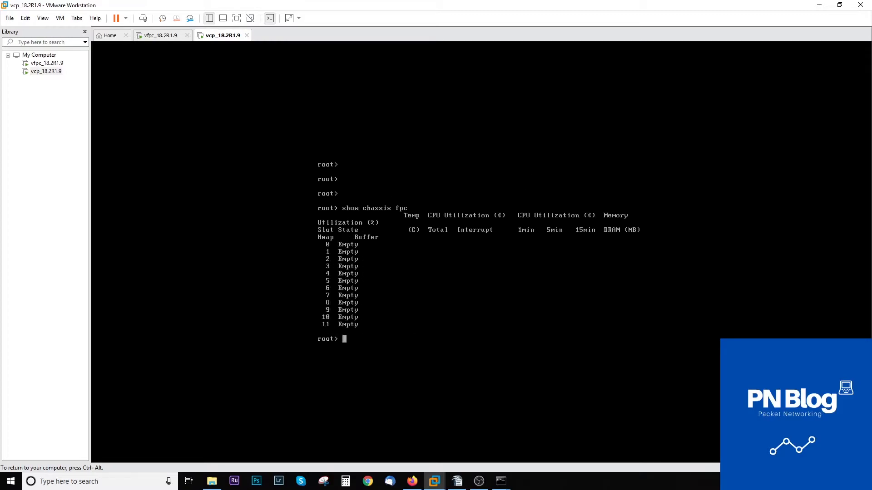
{"action": "key", "text": "Up"}
{"action": "key", "text": "Return"}
Check the vfpc console, then show detailed status of FPC 0 on vcp.
{"action": "key", "text": "Up"}
{"action": "key", "text": "Down"}
{"action": "key", "text": "Up"}
{"action": "key", "text": "Down"}
{"action": "key", "text": "ctrl+alt"}
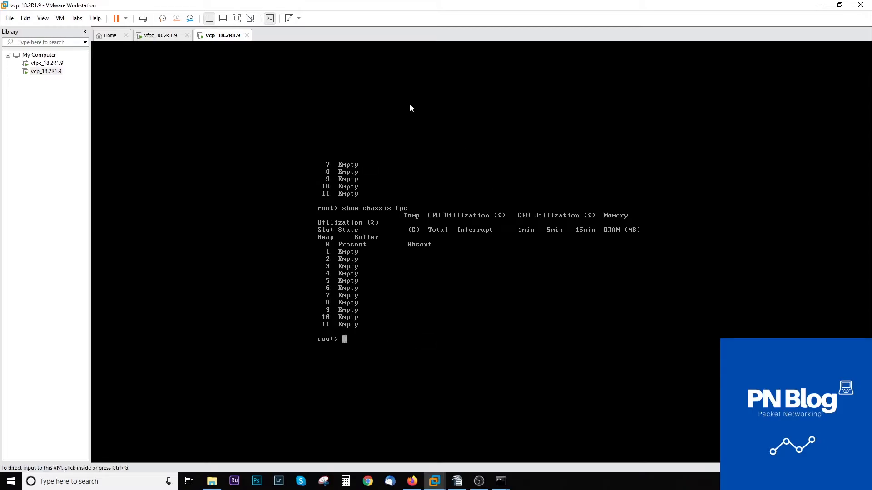
{"action": "left_click", "coordinate": [182, 37]}
{"action": "left_click", "coordinate": [216, 36]}
{"action": "left_click", "coordinate": [428, 245]}
{"action": "key", "text": "Up"}
{"action": "type", "text": "0"}
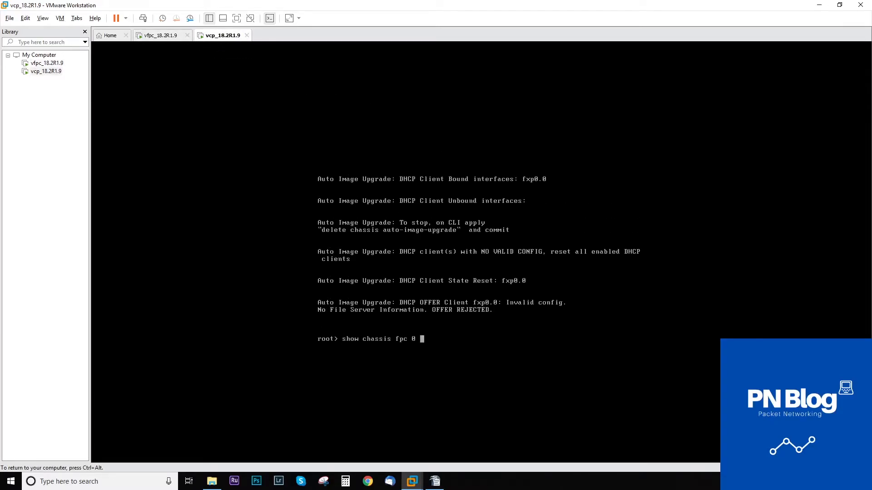
{"action": "key", "text": "Return"}
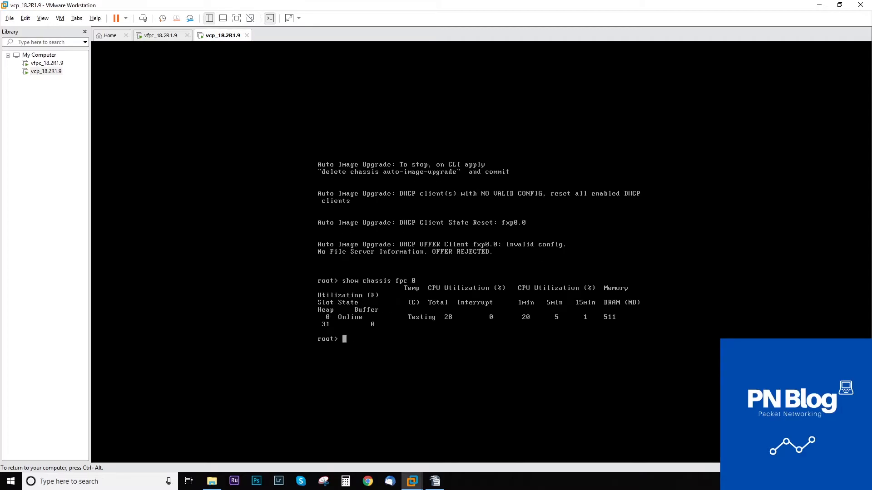
Show interface ge-0/0/0 details and a terse ge-0/0/ listing, then switch to vfpc.
{"action": "type", "text": "show interfaces ge-0/0/0"}
{"action": "key", "text": "Return"}
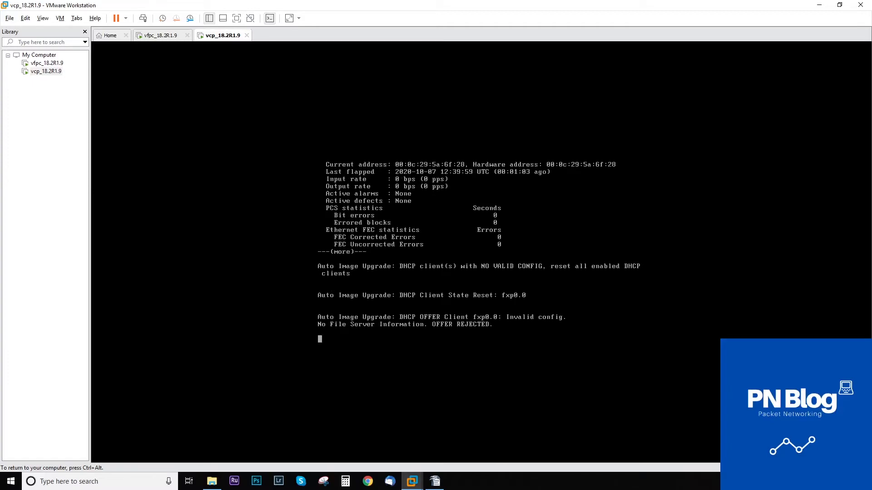
{"action": "key", "text": "q"}
{"action": "key", "text": "Up"}
{"action": "key", "text": "Up"}
{"action": "key", "text": "Return"}
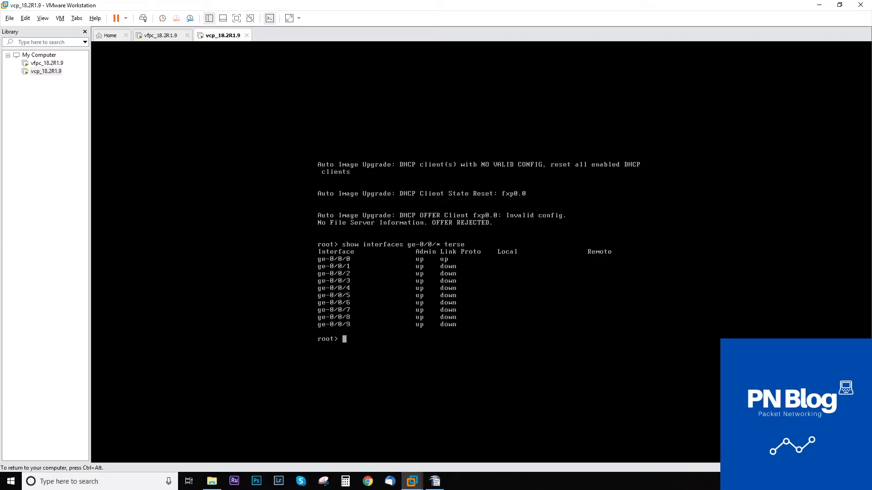
{"action": "key", "text": "ctrl+alt"}
{"action": "left_click", "coordinate": [40, 66]}
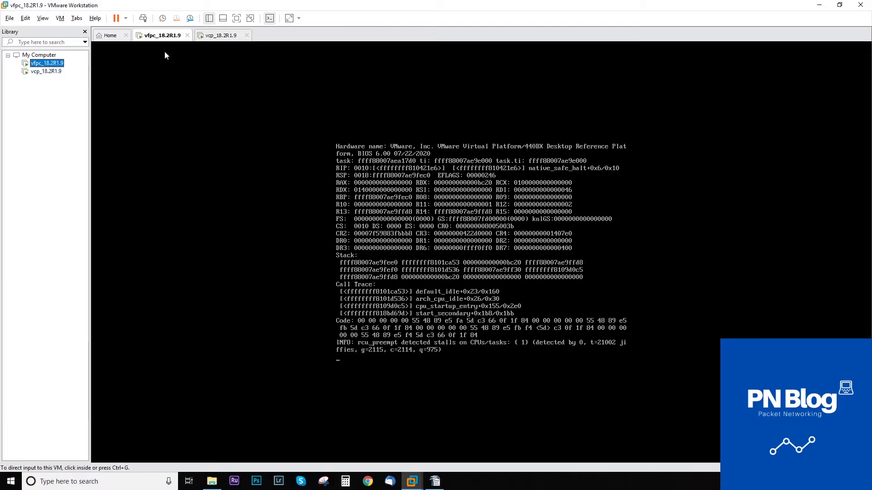
{"action": "right_click", "coordinate": [156, 37]}
{"action": "left_click", "coordinate": [182, 158]}
{"action": "left_click", "coordinate": [366, 169]}
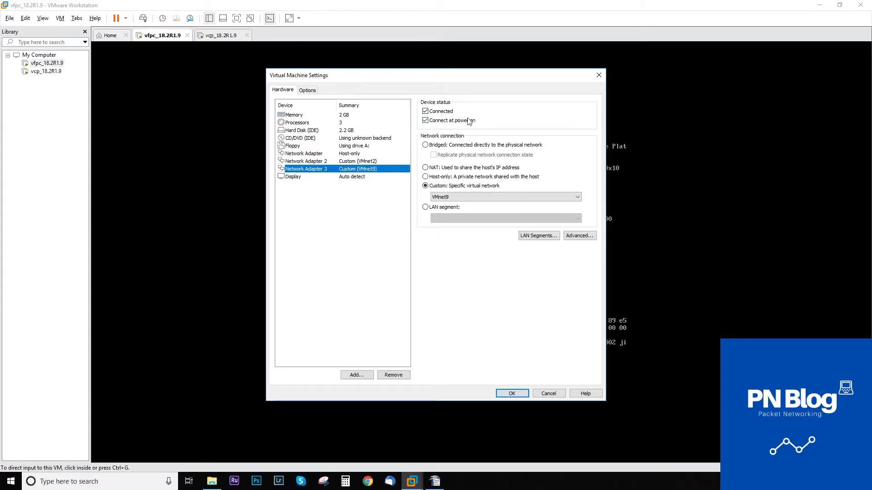
{"action": "left_click", "coordinate": [550, 394]}
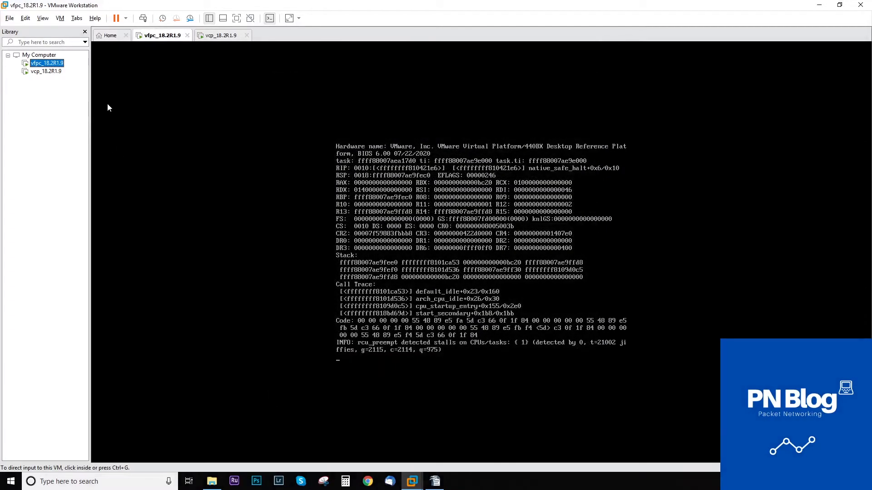
{"action": "left_click", "coordinate": [214, 39]}
{"action": "left_click", "coordinate": [398, 283]}
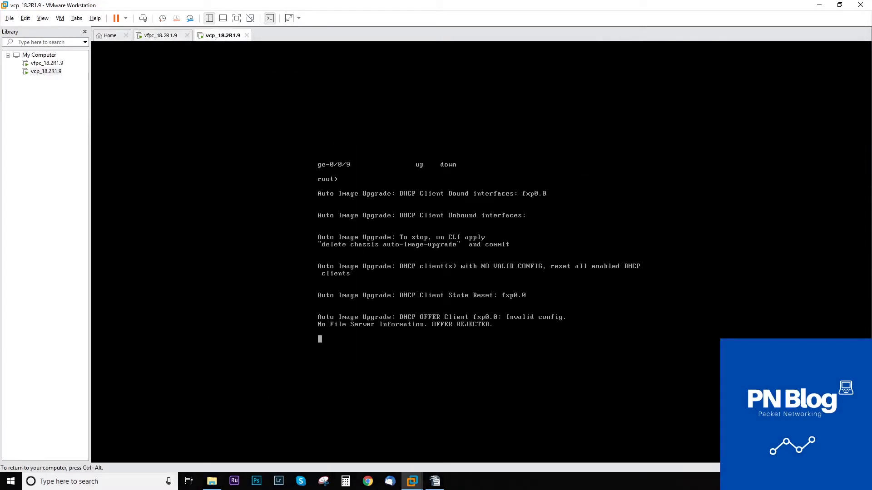
Enter configuration mode on vcp and launch PuTTY from Windows search.
{"action": "key", "text": "Return"}
{"action": "key", "text": "Return"}
{"action": "type", "text": "edit"}
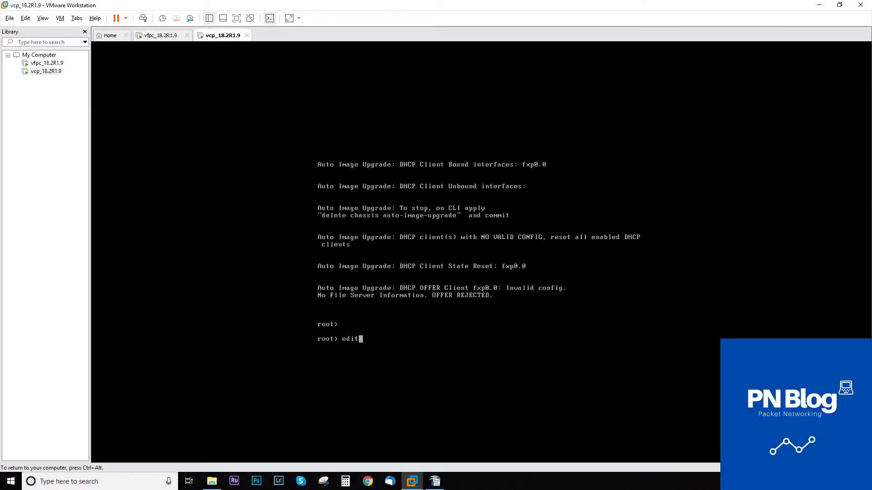
{"action": "key", "text": "Return"}
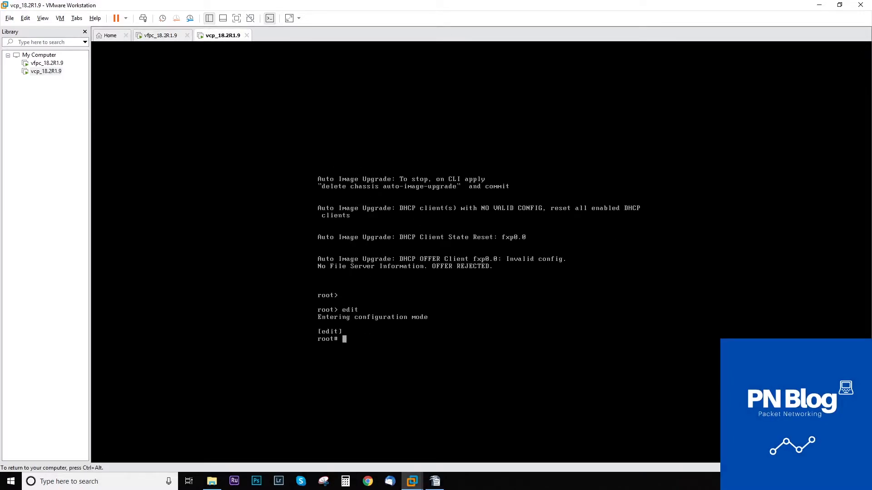
{"action": "key", "text": "ctrl+alt"}
{"action": "left_click", "coordinate": [377, 341]}
{"action": "key", "text": "ctrl+alt"}
{"action": "left_click", "coordinate": [111, 483]}
{"action": "type", "text": "putty"}
{"action": "key", "text": "Return"}
{"action": "left_click", "coordinate": [482, 251]}
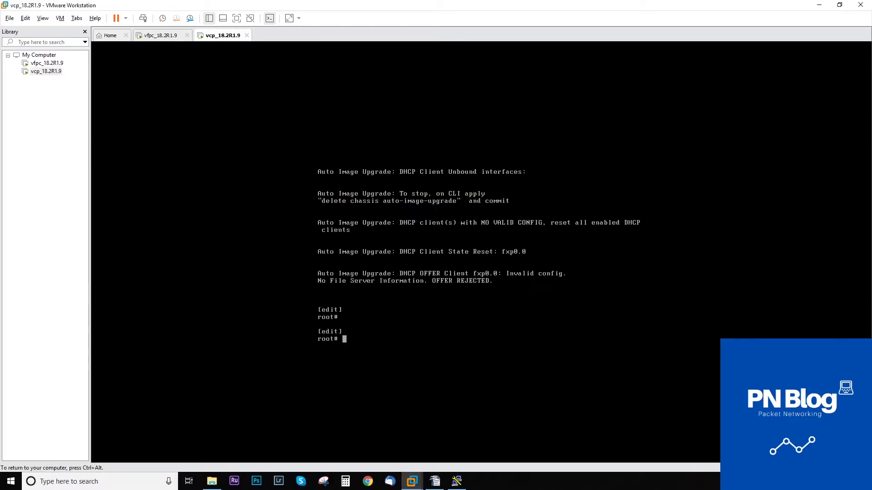
Delete the existing fxp0 interface configuration.
{"action": "type", "text": "delete interfaces fxp0"}
{"action": "key", "text": "Return"}
{"action": "type", "text": "set interfaces fx"}
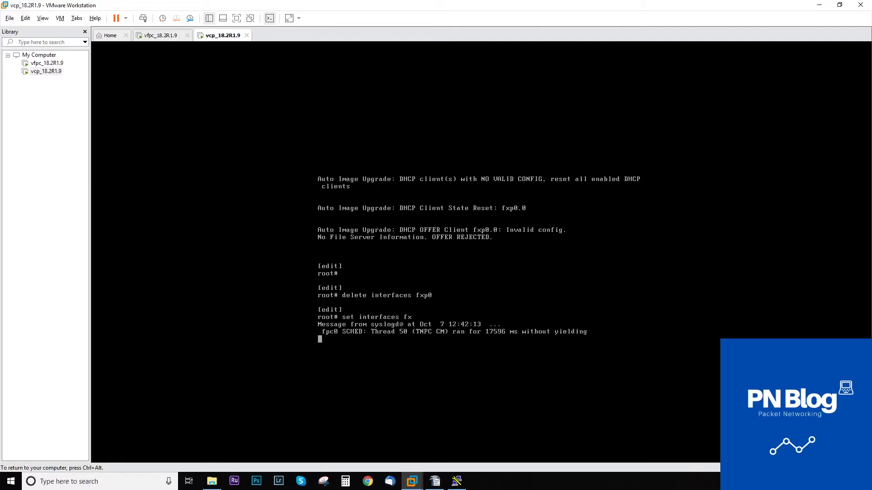
{"action": "type", "text": " p"}
{"action": "key", "text": "Return"}
Set fxp0.0 family inet address 192.168.136.100/24.
{"action": "type", "text": "set interfaces fxp0.0 "}
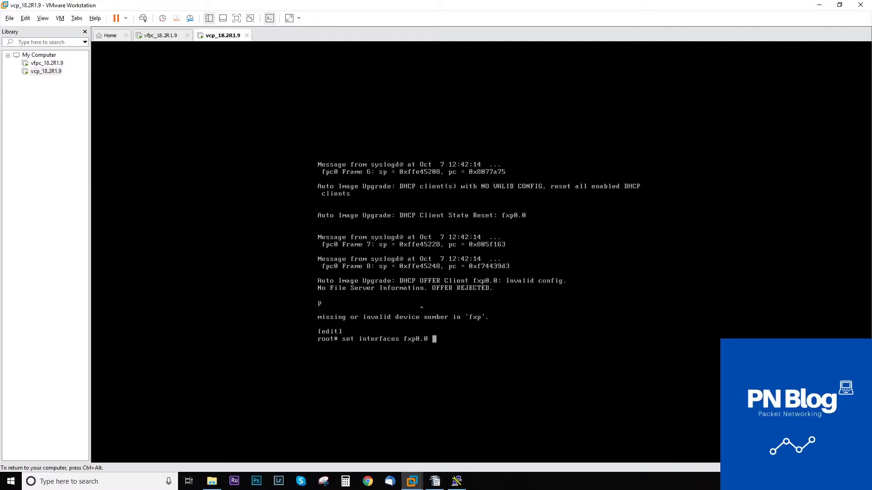
{"action": "type", "text": "family inet ad"}
{"action": "key", "text": "Return"}
{"action": "key", "text": "BackSpace"}
{"action": "key", "text": "BackSpace"}
{"action": "type", "text": "address 1921."}
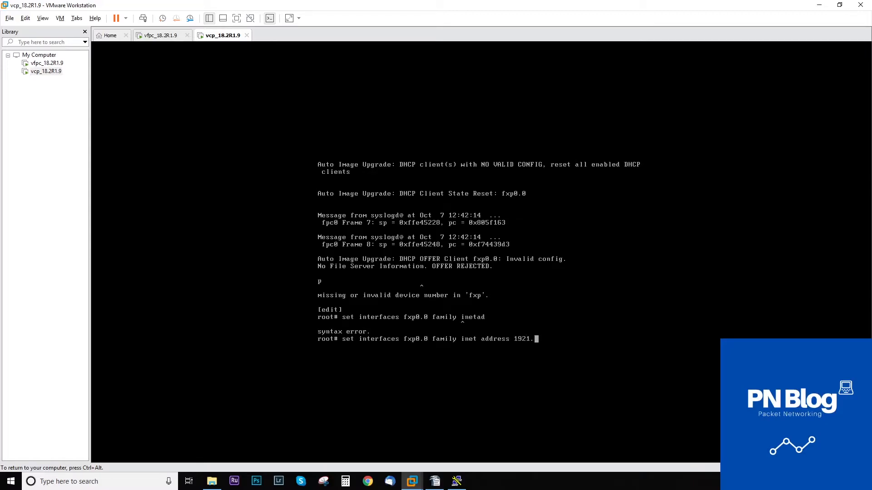
{"action": "key", "text": "BackSpace"}
{"action": "key", "text": "BackSpace"}
{"action": "left_click", "coordinate": [435, 482]}
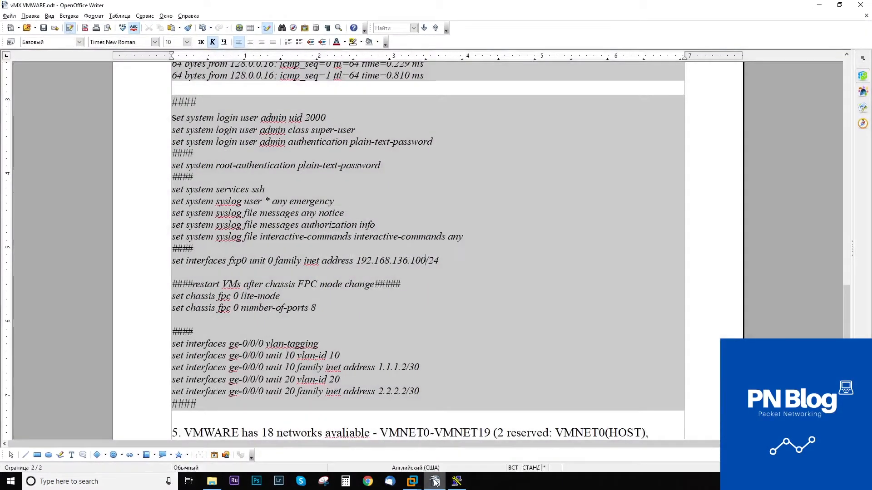
{"action": "left_click", "coordinate": [435, 481]}
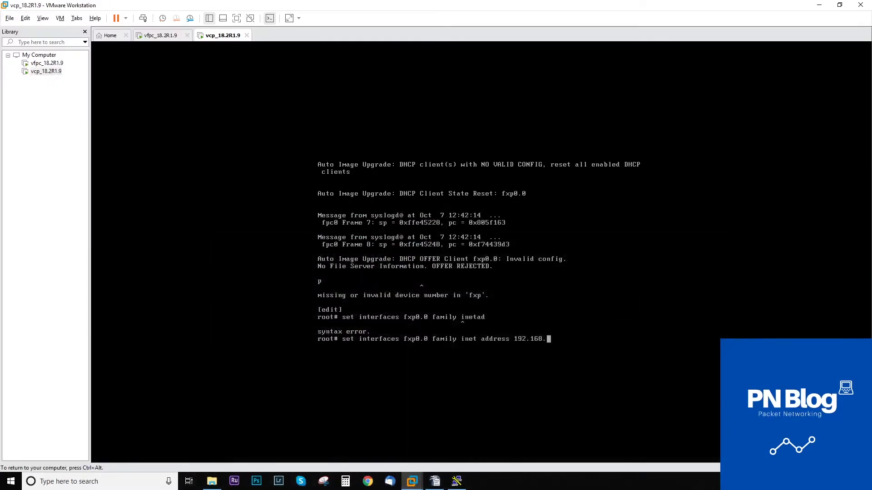
{"action": "type", "text": ".168.136.100/24"}
{"action": "key", "text": "Return"}
{"action": "key", "text": "Up"}
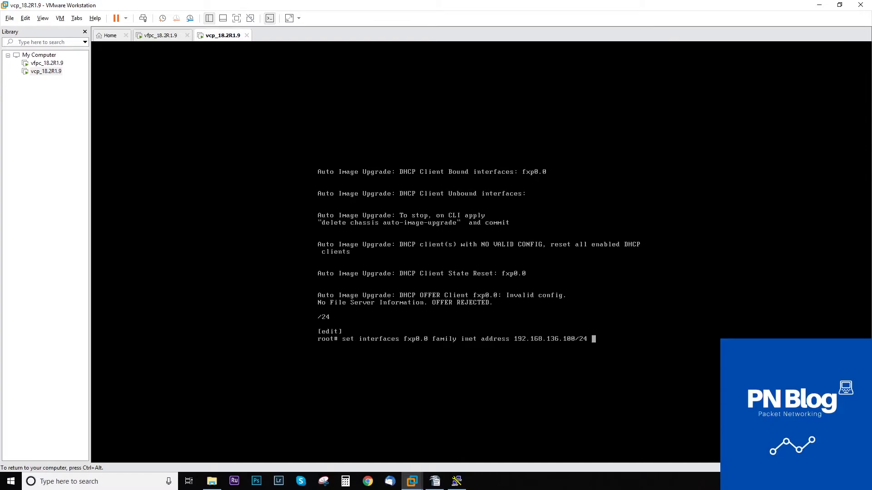
{"action": "key", "text": "Return"}
{"action": "key", "text": "Return"}
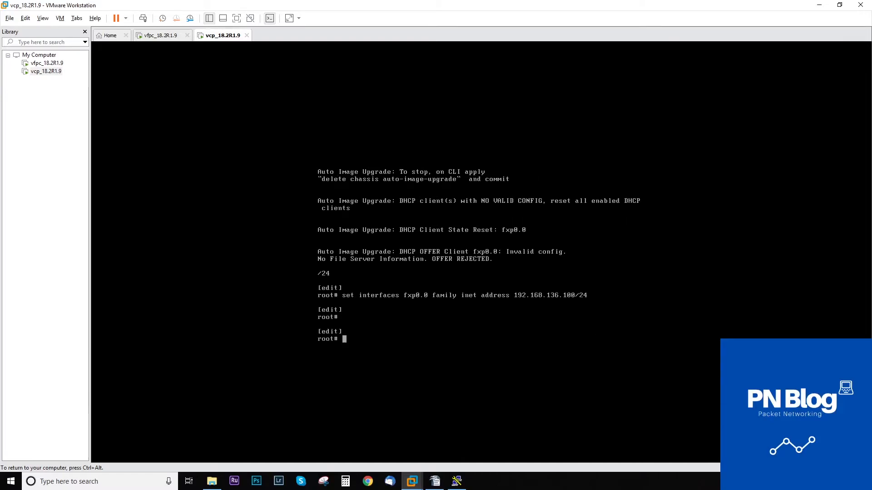
{"action": "key", "text": "Return"}
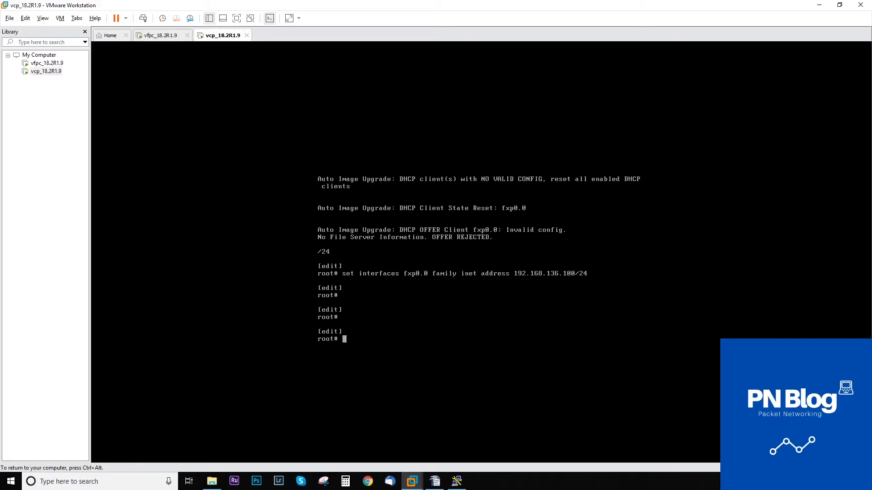
Enable system services SSH with root-login allow and commit.
{"action": "type", "text": "set ser"}
{"action": "type", "text": "ystem services ss"}
{"action": "type", "text": "h"}
{"action": "key", "text": "Return"}
{"action": "key", "text": "Up"}
{"action": "key", "text": "BackSpace"}
{"action": "key", "text": "BackSpace"}
{"action": "key", "text": "BackSpace"}
{"action": "key", "text": "BackSpace"}
{"action": "key", "text": "BackSpace"}
{"action": "key", "text": "BackSpace"}
{"action": "key", "text": "BackSpace"}
{"action": "key", "text": "BackSpace"}
{"action": "key", "text": "BackSpace"}
{"action": "key", "text": "BackSpace"}
{"action": "key", "text": "BackSpace"}
{"action": "key", "text": "BackSpace"}
{"action": "type", "text": "root-authentication"}
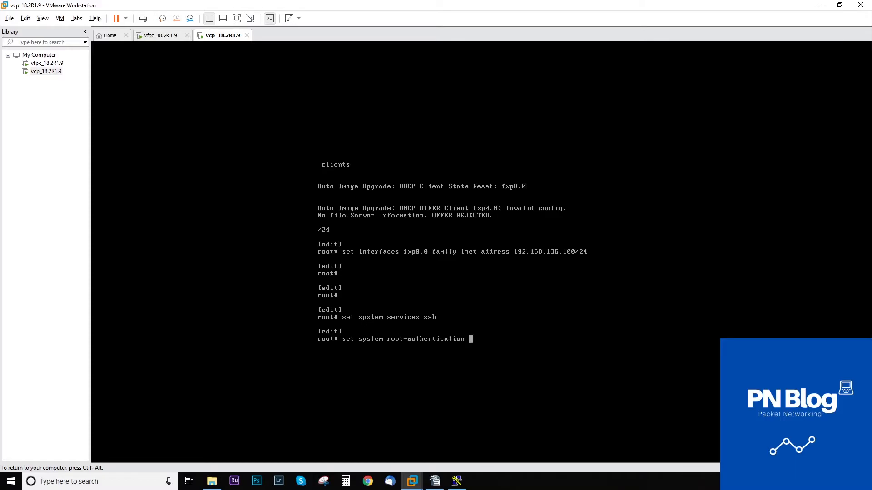
{"action": "key", "text": "Return"}
{"action": "type", "text": "services ssh root-login "}
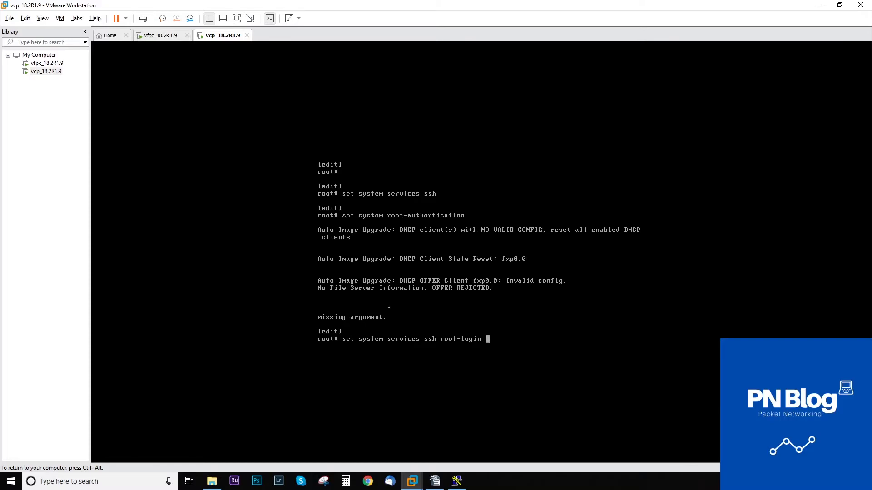
{"action": "type", "text": "allow"}
{"action": "key", "text": "Return"}
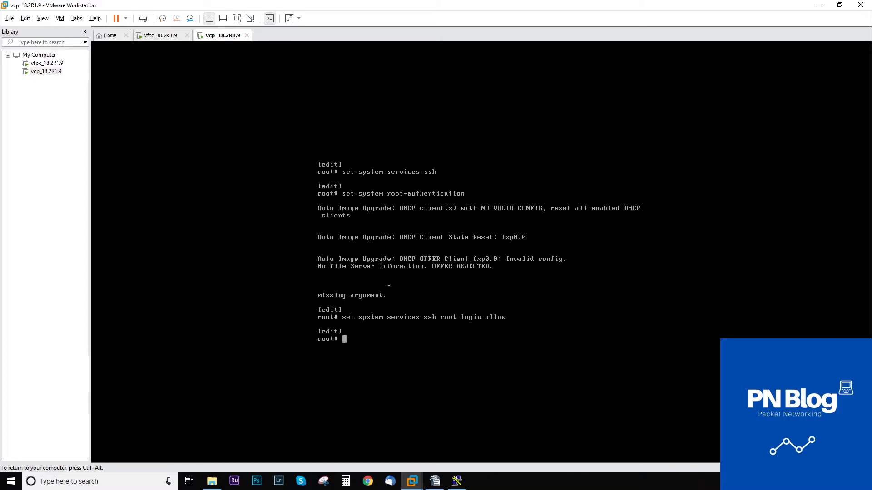
{"action": "key", "text": "Return"}
{"action": "key", "text": "Return"}
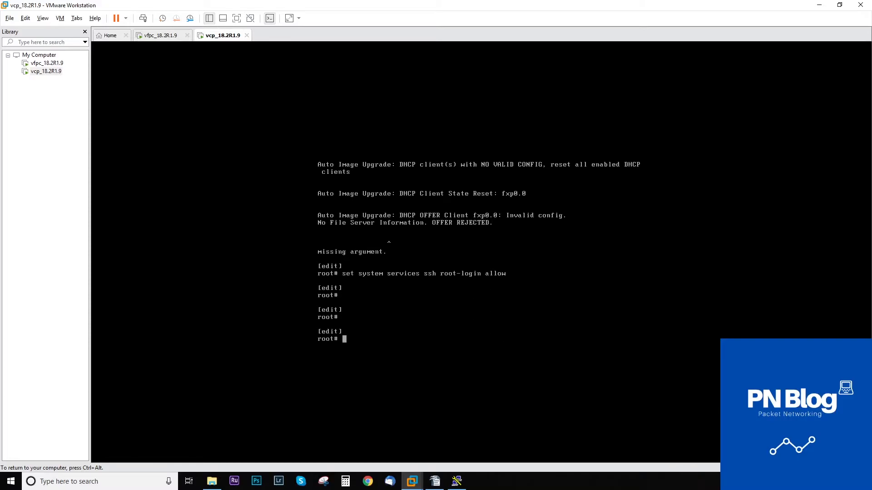
{"action": "type", "text": "commit"}
{"action": "key", "text": "Return"}
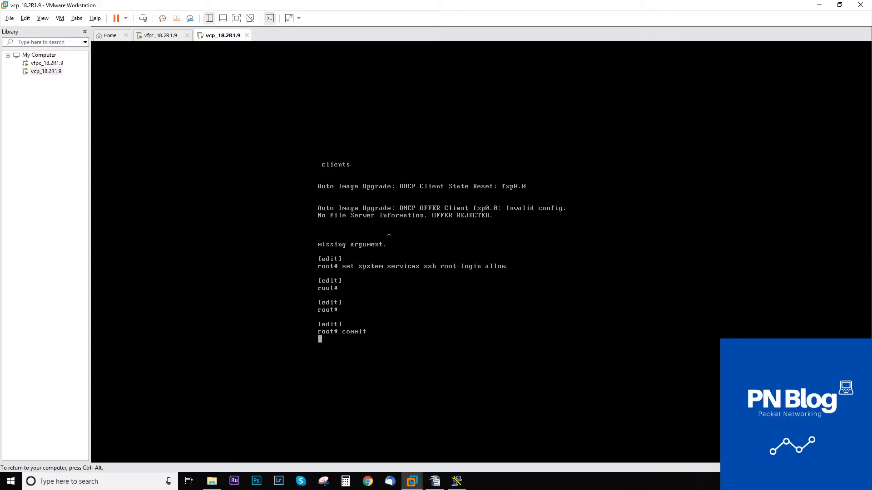
{"action": "key", "text": "ctrl+alt"}
Open the saved PuTTY session to 192.168.136.100, accept the host key, and log in as root.
{"action": "left_click", "coordinate": [458, 481]}
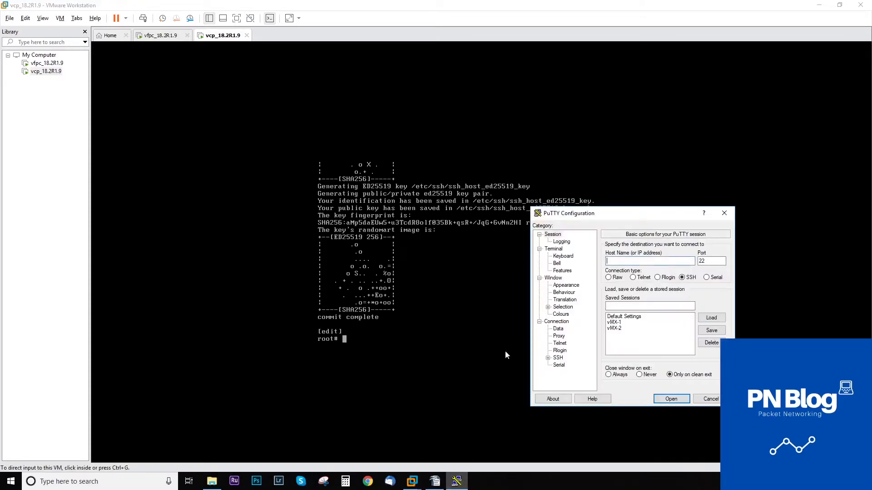
{"action": "double_click", "coordinate": [622, 323]}
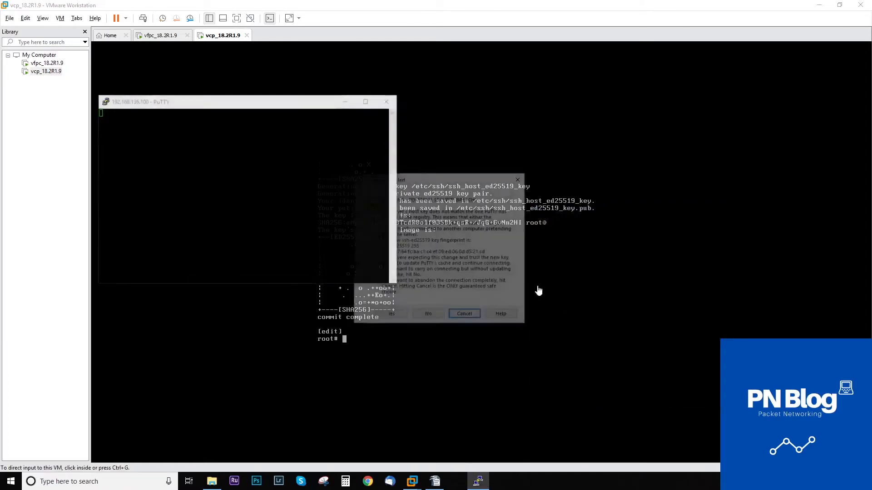
{"action": "left_click", "coordinate": [390, 317]}
{"action": "type", "text": "root"}
{"action": "key", "text": "Return"}
{"action": "key", "text": "Return"}
Review the router configuration with show conf and enter configuration mode.
{"action": "key", "text": "Return"}
{"action": "type", "text": "cli"}
{"action": "key", "text": "Return"}
{"action": "key", "text": "Return"}
{"action": "key", "text": "Return"}
{"action": "type", "text": "show comf"}
{"action": "key", "text": "Return"}
{"action": "key", "text": "Return"}
{"action": "type", "text": "show conf"}
{"action": "key", "text": "Return"}
{"action": "key", "text": "space"}
{"action": "key", "text": "space"}
{"action": "type", "text": "edit"}
{"action": "key", "text": "Return"}
{"action": "key", "text": "Return"}
{"action": "key", "text": "Return"}
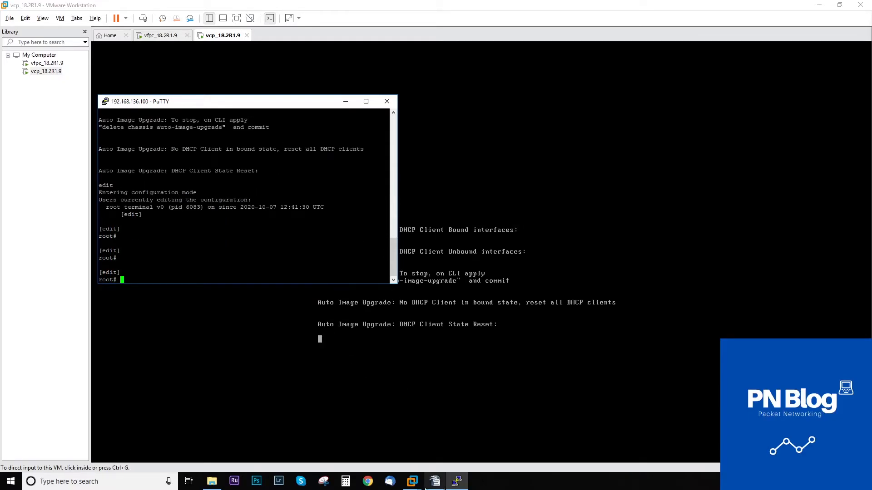
{"action": "left_click", "coordinate": [435, 481]}
Change the notes' ge-0/0/0 addresses from 1.1.1.2/30 and 2.2.2.2/30 to 1.1.1.1/30 and 2.2.2.1/30.
{"action": "scroll", "coordinate": [300, 220], "scroll_direction": "up", "scroll_amount": 1}
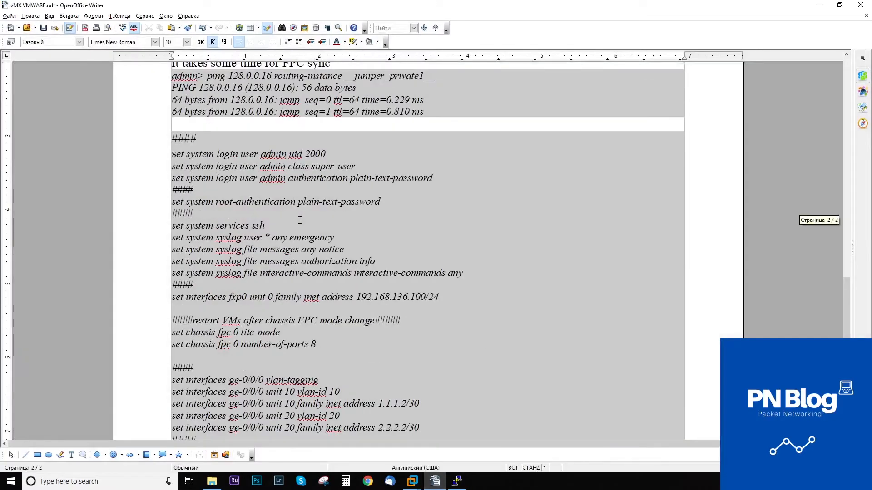
{"action": "scroll", "coordinate": [300, 220], "scroll_direction": "down", "scroll_amount": 5}
{"action": "left_click_drag", "start_coordinate": [429, 280], "coordinate": [133, 236]}
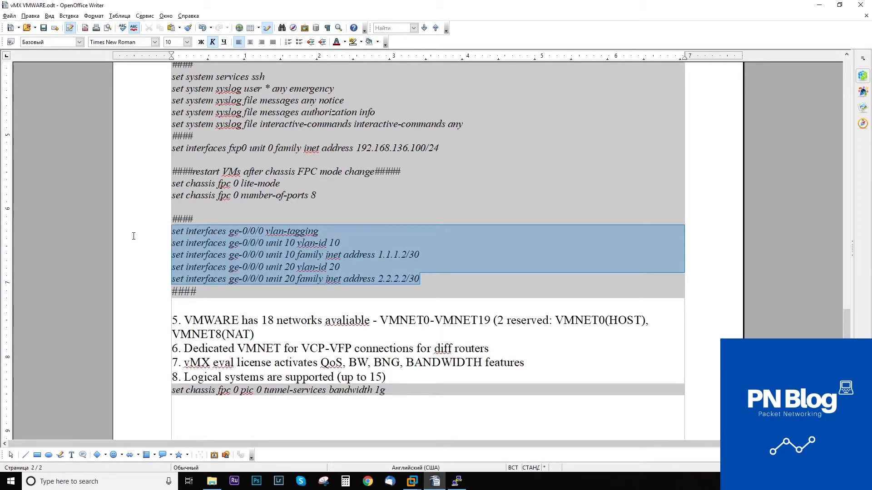
{"action": "left_click", "coordinate": [407, 255]}
{"action": "key", "text": "BackSpace"}
{"action": "type", "text": "1"}
{"action": "key", "text": "Delete"}
{"action": "type", "text": "1"}
Copy the five edited ge-0/0/0 lines and paste them into the router session.
{"action": "left_click_drag", "start_coordinate": [431, 283], "coordinate": [172, 231]}
{"action": "key", "text": "ctrl+c"}
{"action": "left_click", "coordinate": [819, 5]}
{"action": "key", "text": "shift+Insert"}
Commit the pasted ge-0/0/0 VLAN 10/20 configuration, then return to the vcp_18.2R1.9 console.
{"action": "key", "text": "Return"}
{"action": "key", "text": "Return"}
{"action": "key", "text": "Return"}
{"action": "key", "text": "Return"}
{"action": "type", "text": "commit"}
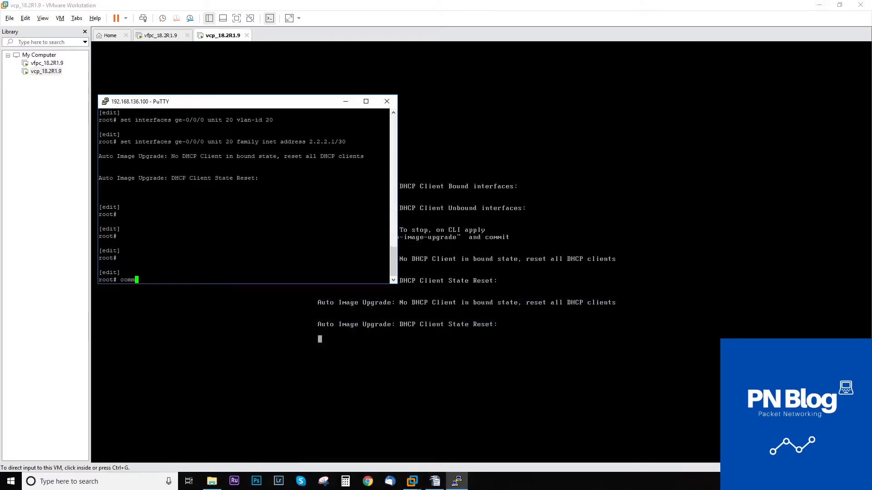
{"action": "key", "text": "Return"}
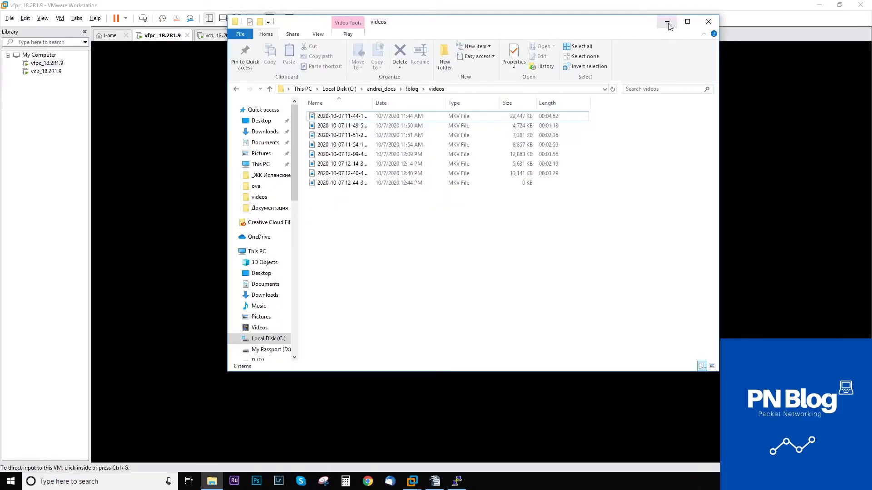
{"action": "left_click", "coordinate": [667, 22]}
{"action": "left_click", "coordinate": [217, 37]}
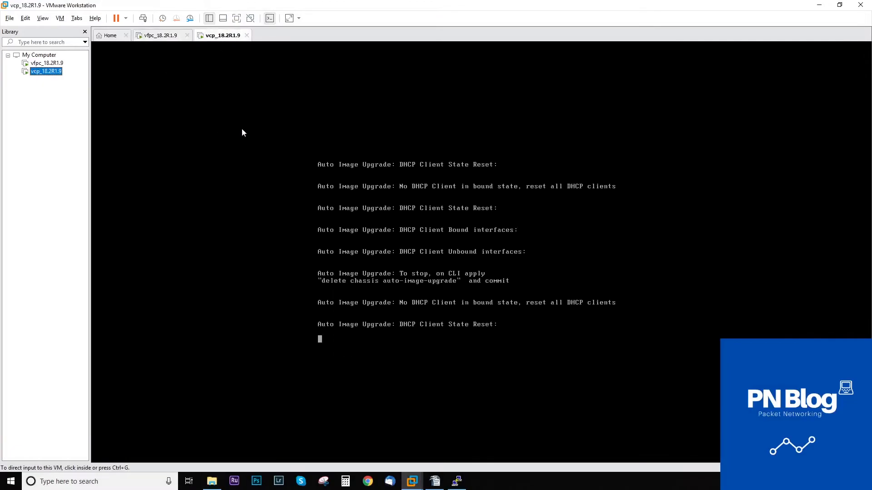
{"action": "left_click", "coordinate": [47, 63]}
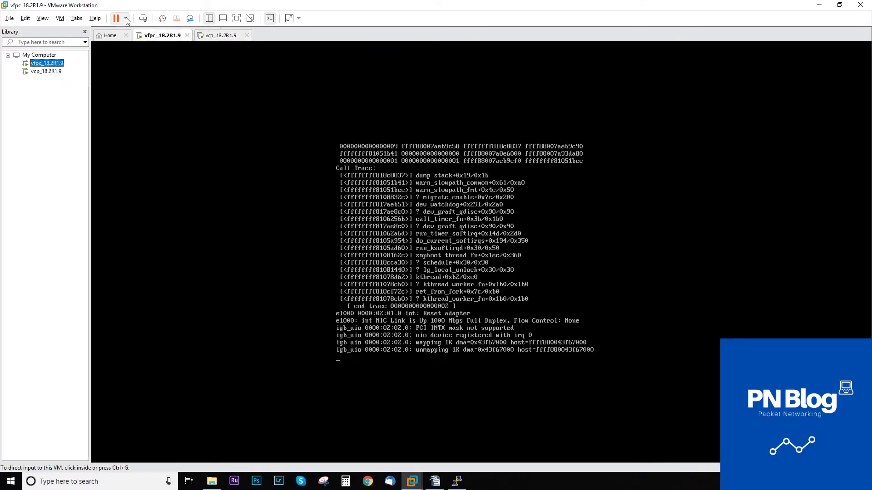
{"action": "left_click", "coordinate": [125, 18]}
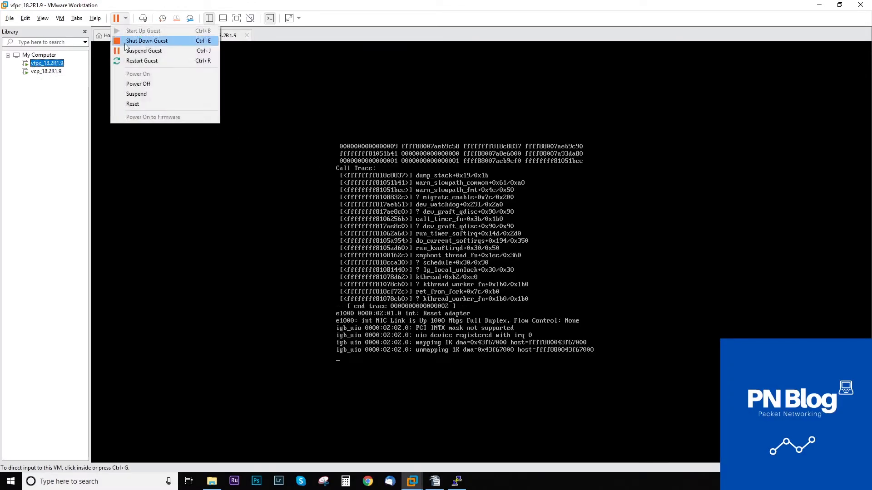
{"action": "left_click", "coordinate": [428, 283]}
{"action": "key", "text": "ctrl+alt"}
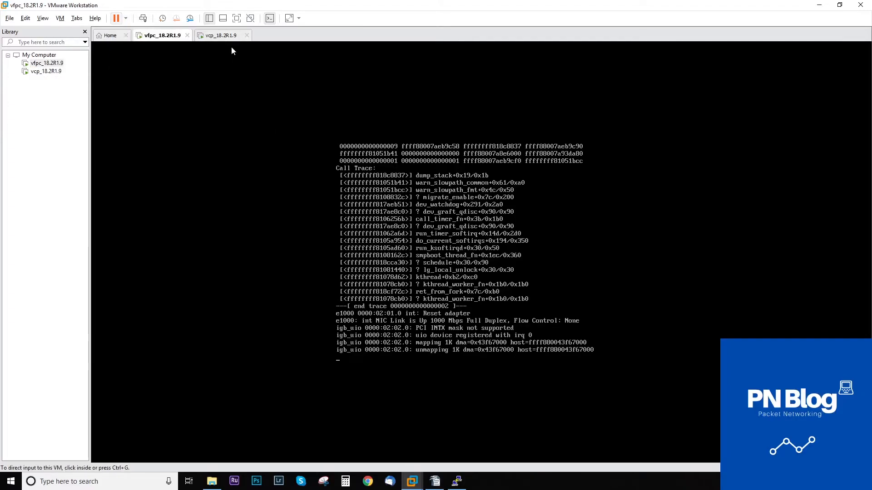
{"action": "left_click", "coordinate": [223, 35]}
{"action": "left_click", "coordinate": [308, 141]}
{"action": "key", "text": "Return"}
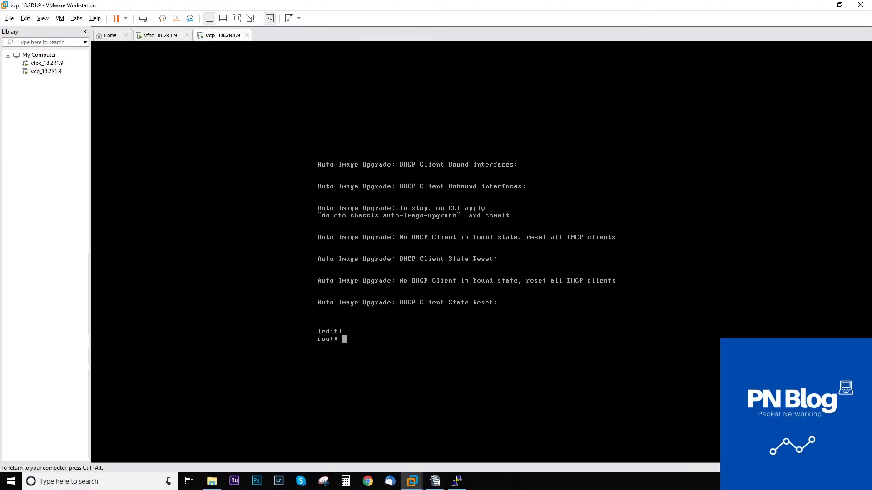
Power off the vcp router over PuTTY with 'run request system power-off', confirming yes.
{"action": "key", "text": "ctrl+alt"}
{"action": "left_click", "coordinate": [457, 481]}
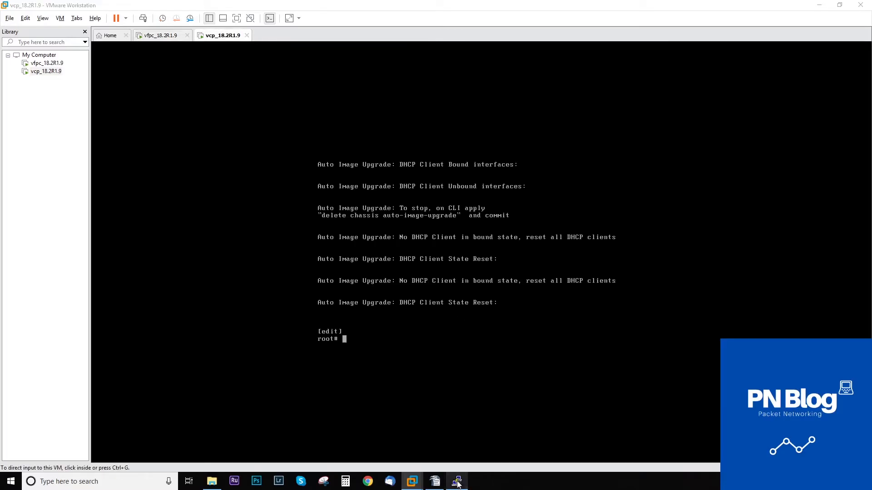
{"action": "key", "text": "Return"}
{"action": "type", "text": "run nreq"}
{"action": "key", "text": "Return"}
{"action": "key", "text": "BackSpace"}
{"action": "key", "text": "BackSpace"}
{"action": "key", "text": "BackSpace"}
{"action": "key", "text": "BackSpace"}
{"action": "type", "text": "request system power-off"}
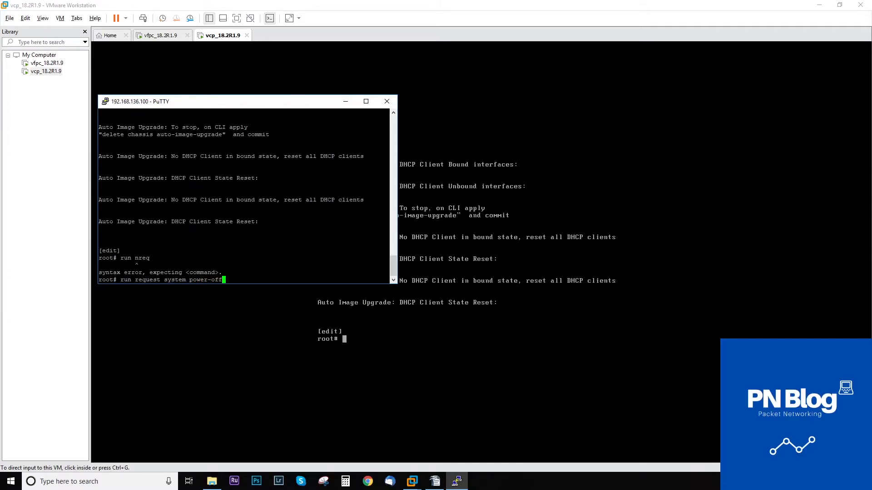
{"action": "key", "text": "Return"}
{"action": "type", "text": "yes"}
{"action": "key", "text": "Return"}
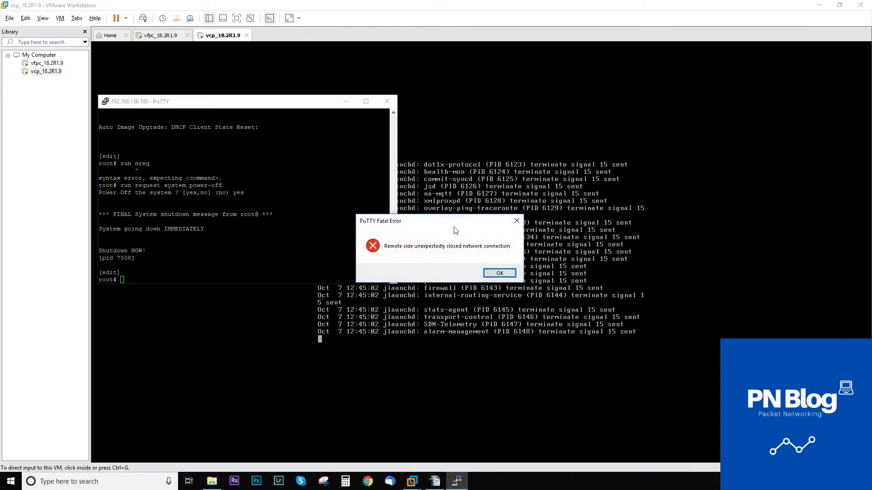
Dismiss the connection-lost error and switch to the vfpc_18.2R1.9 console.
{"action": "left_click", "coordinate": [499, 273]}
{"action": "left_click", "coordinate": [345, 101]}
{"action": "left_click", "coordinate": [159, 35]}
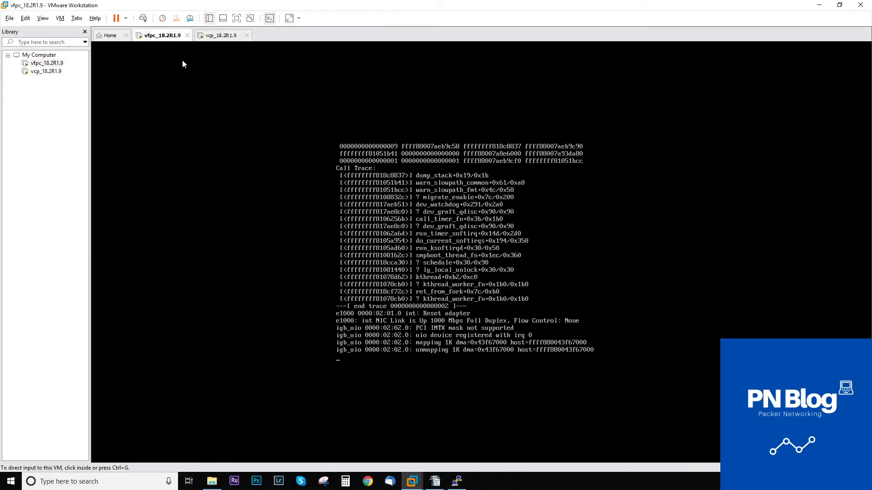
Shut down the vfpc_18.2R1.9 guest, then open and dismiss its Virtual Machine Settings.
{"action": "left_click", "coordinate": [125, 18]}
{"action": "left_click", "coordinate": [145, 41]}
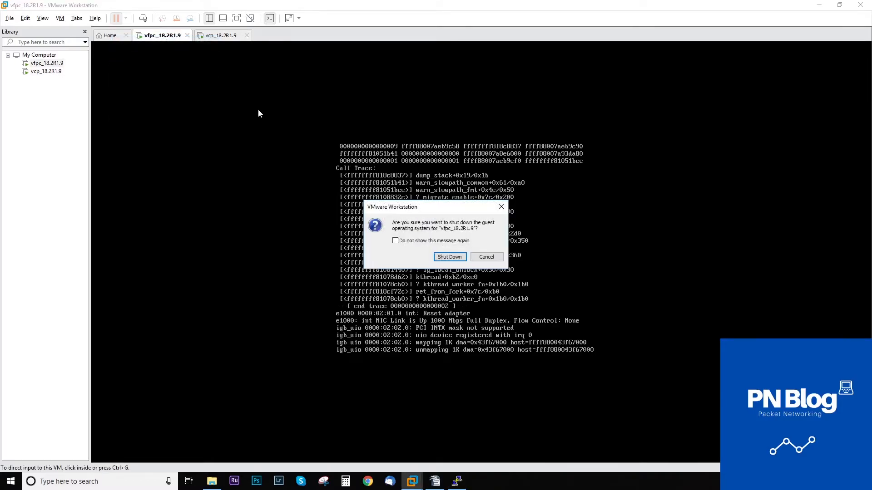
{"action": "left_click", "coordinate": [450, 257]}
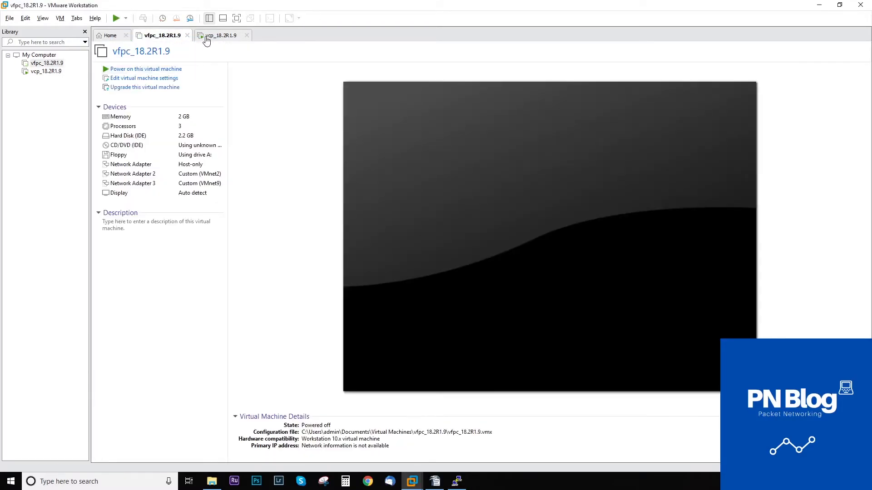
{"action": "left_click", "coordinate": [206, 39]}
{"action": "left_click", "coordinate": [142, 37]}
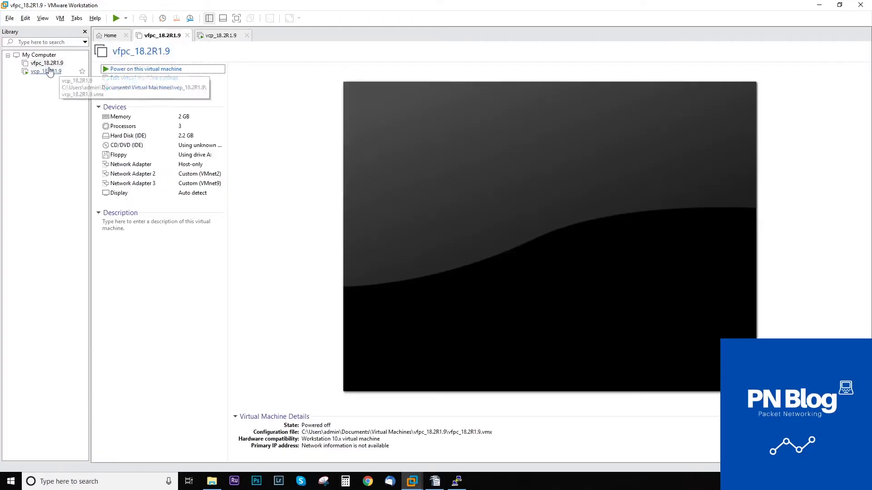
{"action": "left_click", "coordinate": [141, 78]}
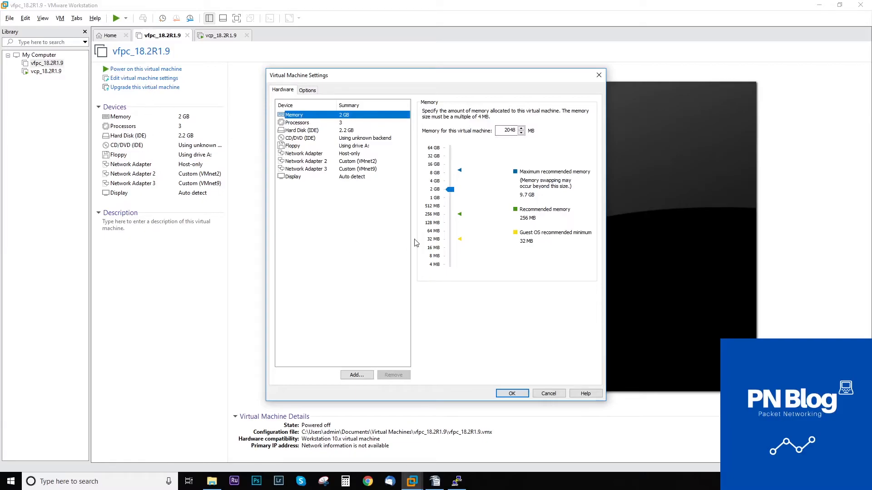
{"action": "key", "text": "Escape"}
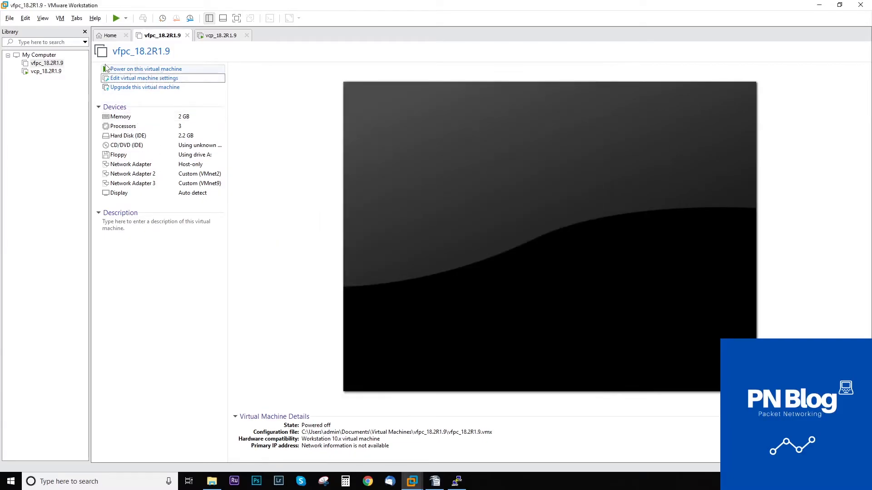
Rename the vfpc_18.2R1.9 machine to vMX1(VFP).
{"action": "right_click", "coordinate": [37, 69]}
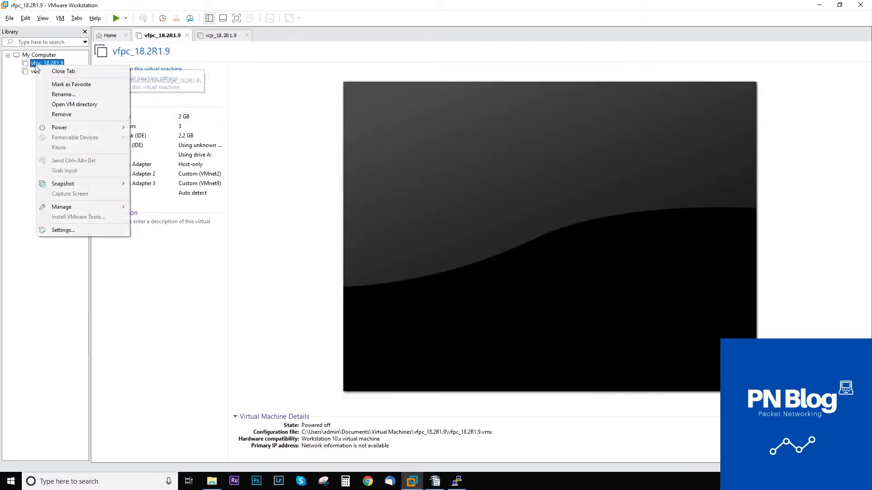
{"action": "left_click", "coordinate": [70, 95]}
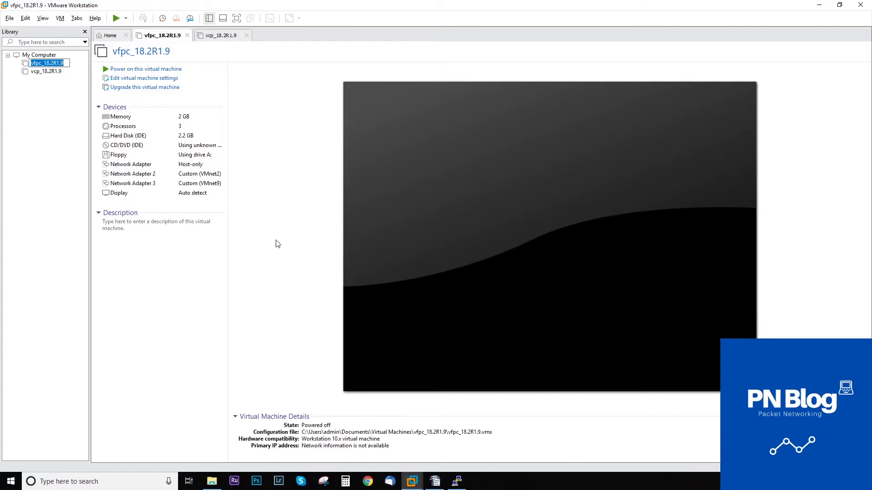
{"action": "type", "text": "vMX1(VFP"}
{"action": "key", "text": "Return"}
Rename the vcp_18.2R1.9 machine to vMX1(VCP).
{"action": "left_click", "coordinate": [45, 71]}
{"action": "right_click", "coordinate": [46, 72]}
{"action": "left_click", "coordinate": [70, 102]}
{"action": "type", "text": "vMX1(VFP)"}
{"action": "key", "text": "BackSpace"}
{"action": "type", "text": "C"}
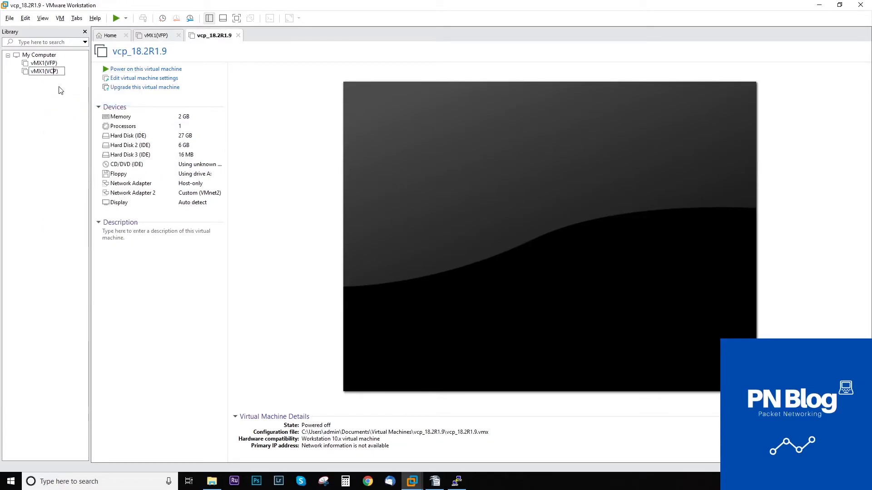
{"action": "key", "text": "Return"}
{"action": "left_click", "coordinate": [50, 64]}
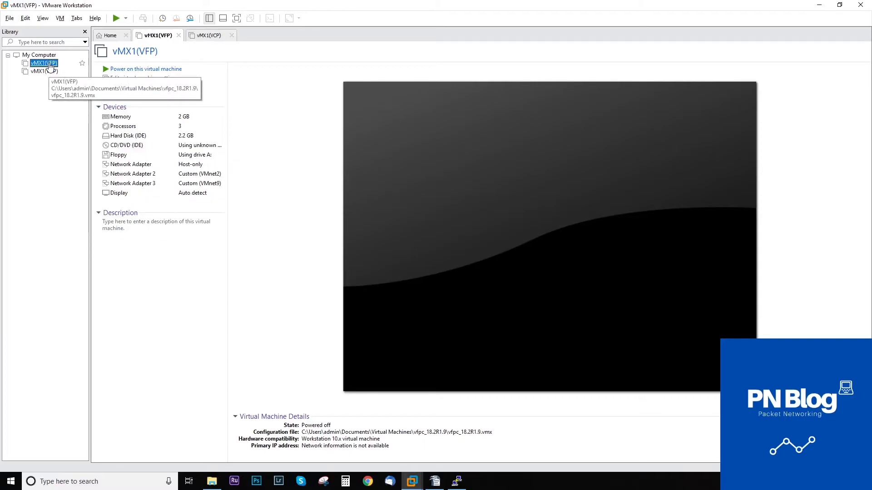
Full-clone vMX1(VFP) from its current state, naming the new machine vMX2(VFP).
{"action": "right_click", "coordinate": [50, 66]}
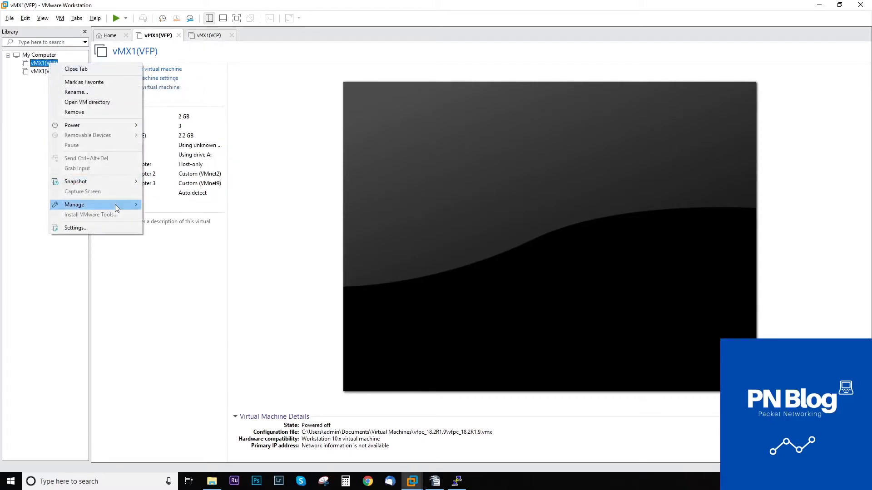
{"action": "mouse_move", "coordinate": [115, 204]}
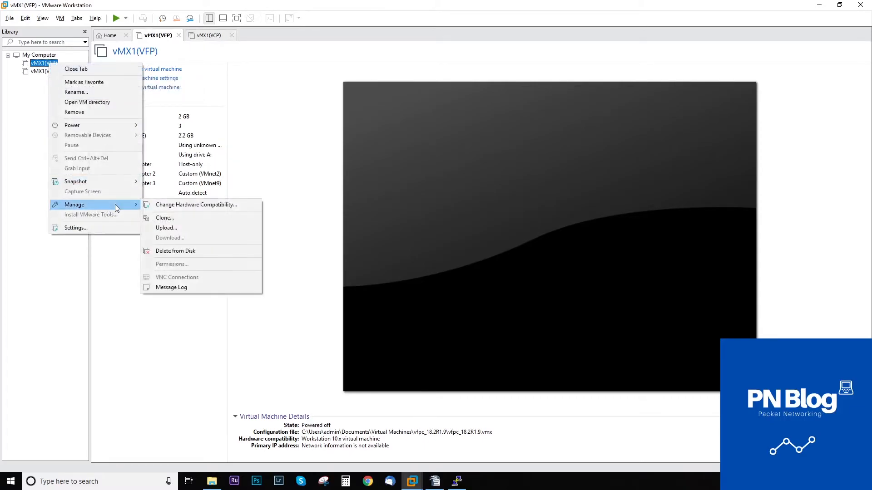
{"action": "left_click", "coordinate": [173, 221]}
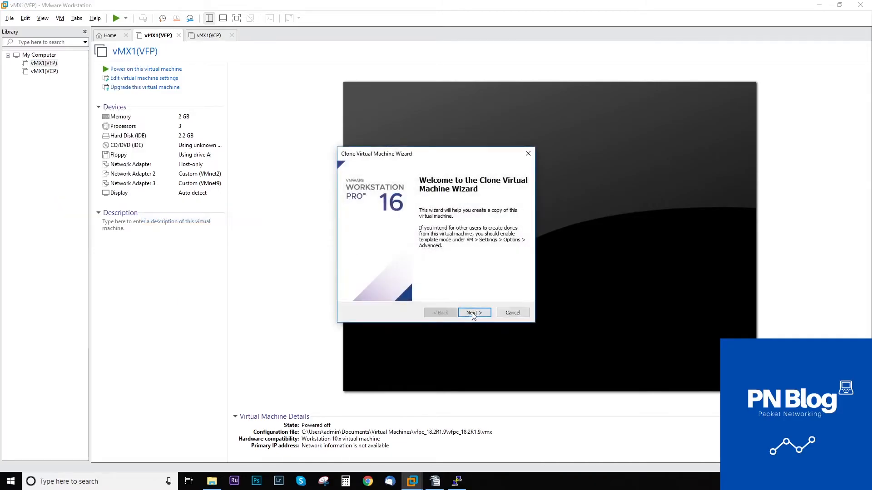
{"action": "left_click", "coordinate": [472, 314]}
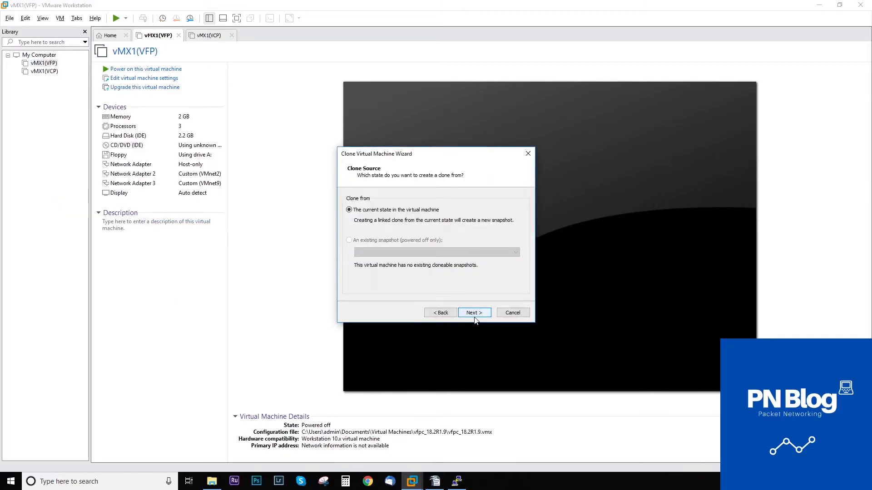
{"action": "left_click", "coordinate": [476, 320]}
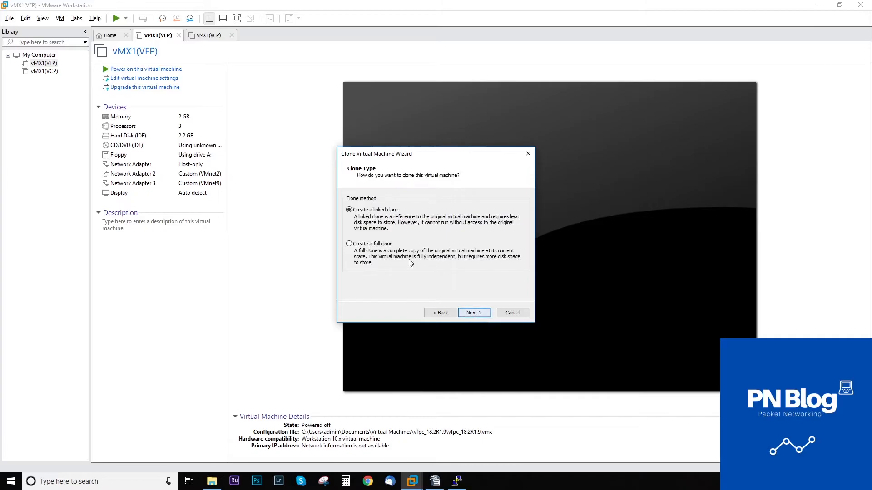
{"action": "left_click", "coordinate": [477, 315]}
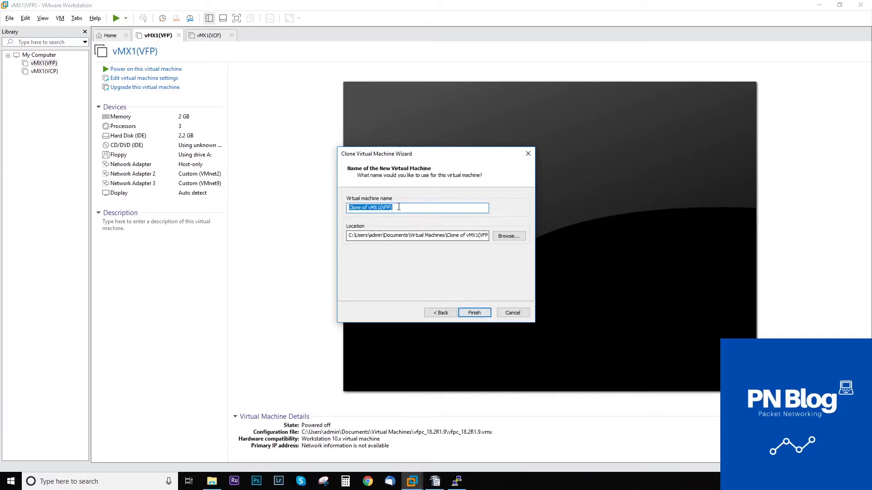
{"action": "left_click_drag", "start_coordinate": [368, 208], "coordinate": [325, 209]}
{"action": "key", "text": "BackSpace"}
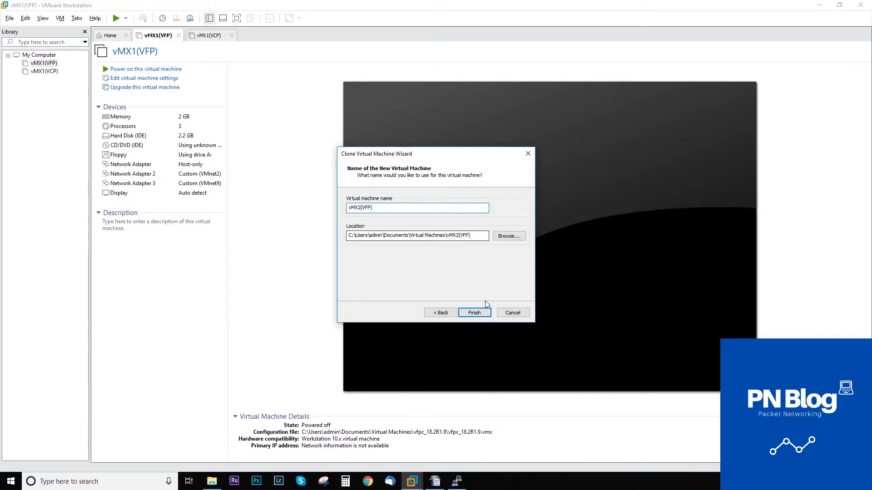
{"action": "left_click", "coordinate": [474, 312]}
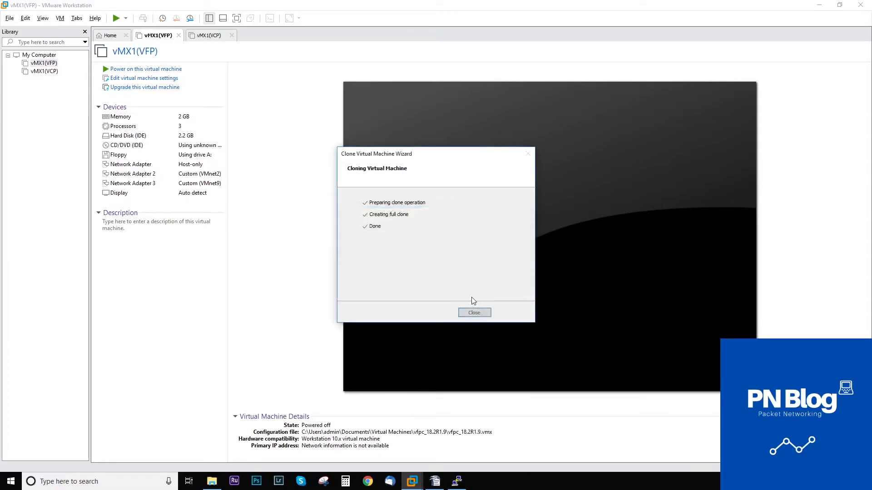
{"action": "left_click", "coordinate": [474, 313]}
{"action": "left_click", "coordinate": [41, 71]}
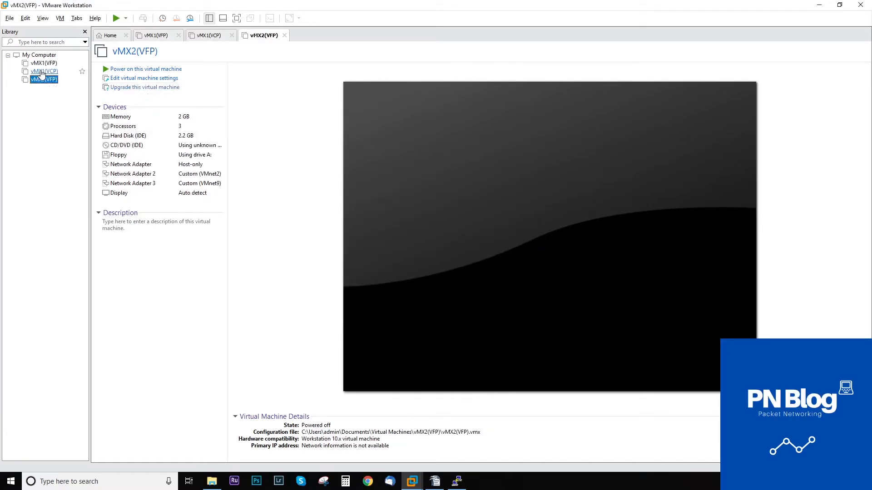
{"action": "left_click", "coordinate": [50, 74]}
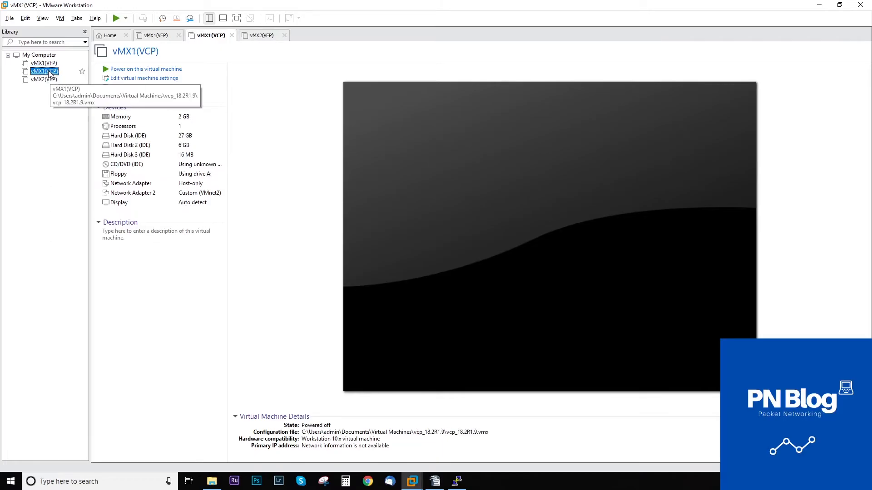
Start a full clone of vMX1(VCP) from its current state.
{"action": "right_click", "coordinate": [50, 74]}
{"action": "mouse_move", "coordinate": [106, 213]}
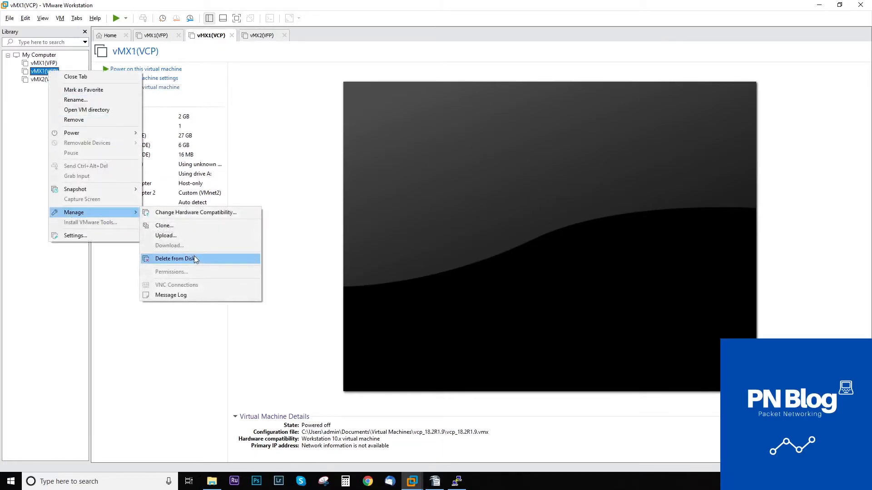
{"action": "left_click", "coordinate": [178, 226]}
{"action": "left_click", "coordinate": [474, 312]}
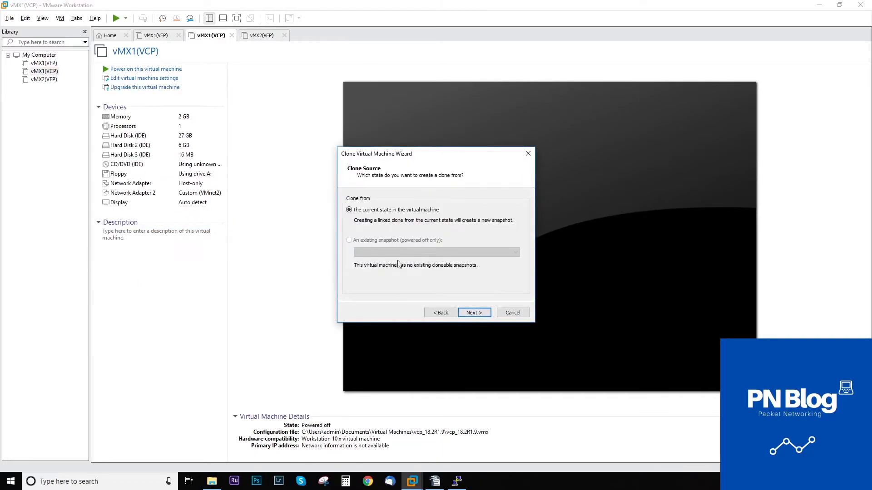
{"action": "left_click", "coordinate": [475, 313]}
{"action": "left_click", "coordinate": [369, 248]}
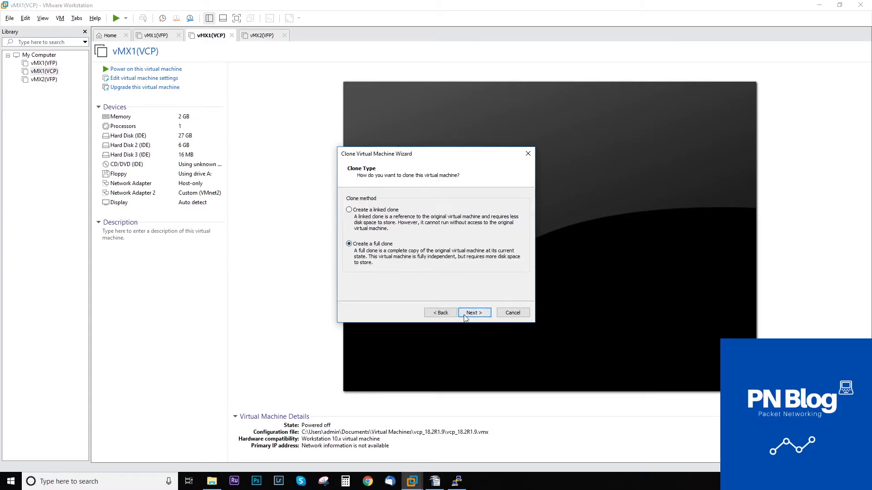
{"action": "left_click", "coordinate": [474, 313]}
Name the clone vMX2(VCP) and finish the clone wizard.
{"action": "left_click_drag", "start_coordinate": [368, 207], "coordinate": [329, 211]}
{"action": "key", "text": "BackSpace"}
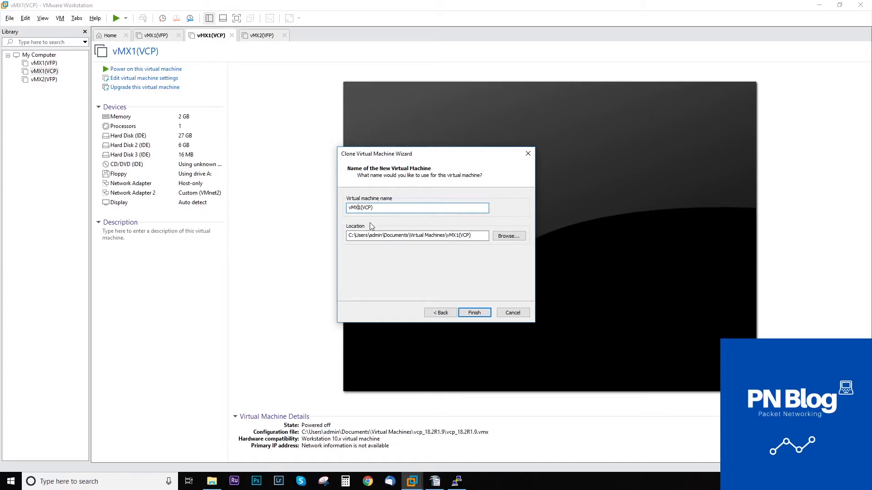
{"action": "key", "text": "Right"}
{"action": "key", "text": "Right"}
{"action": "key", "text": "Right"}
{"action": "key", "text": "Right"}
{"action": "key", "text": "BackSpace"}
{"action": "type", "text": "2"}
{"action": "left_click", "coordinate": [474, 313]}
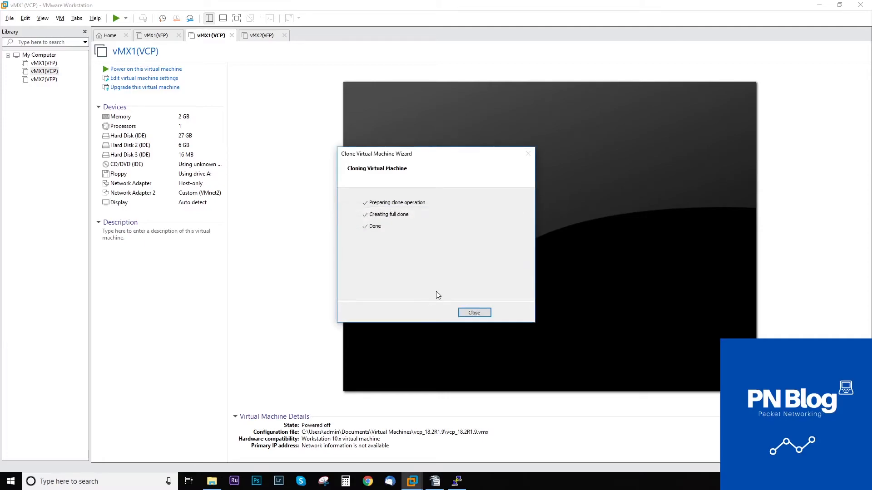
{"action": "left_click", "coordinate": [473, 312]}
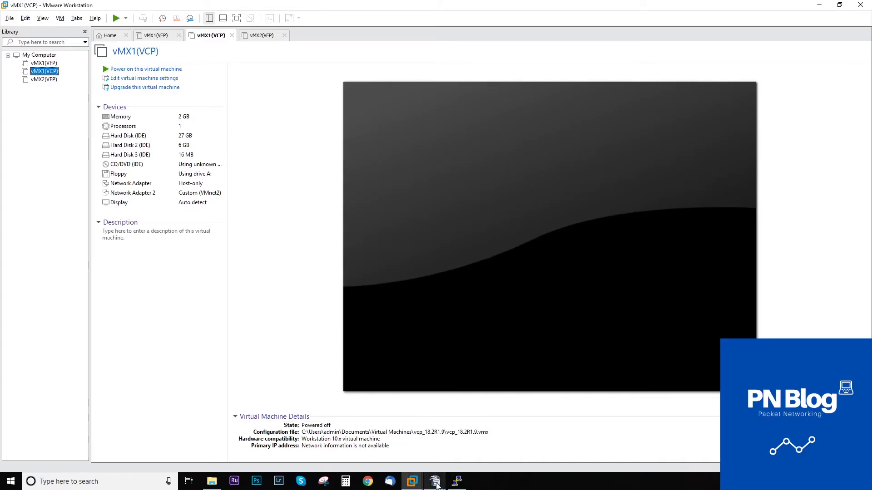
{"action": "mouse_move", "coordinate": [436, 484]}
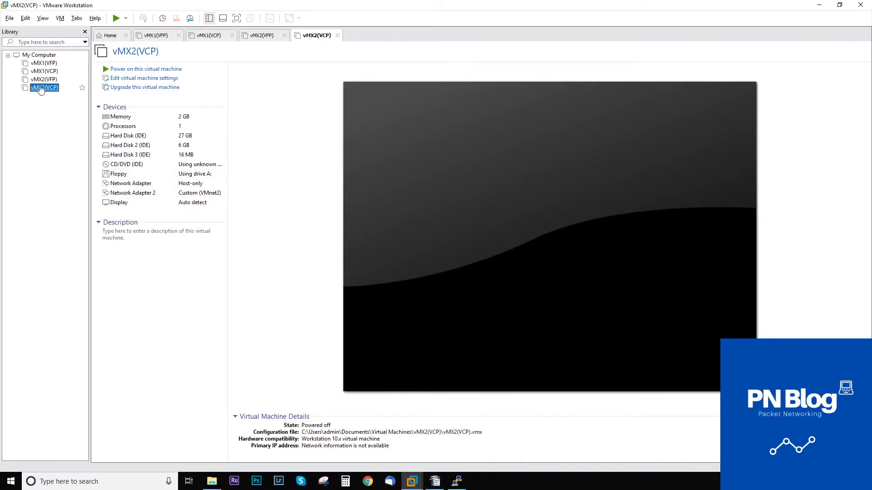
{"action": "left_click", "coordinate": [436, 482]}
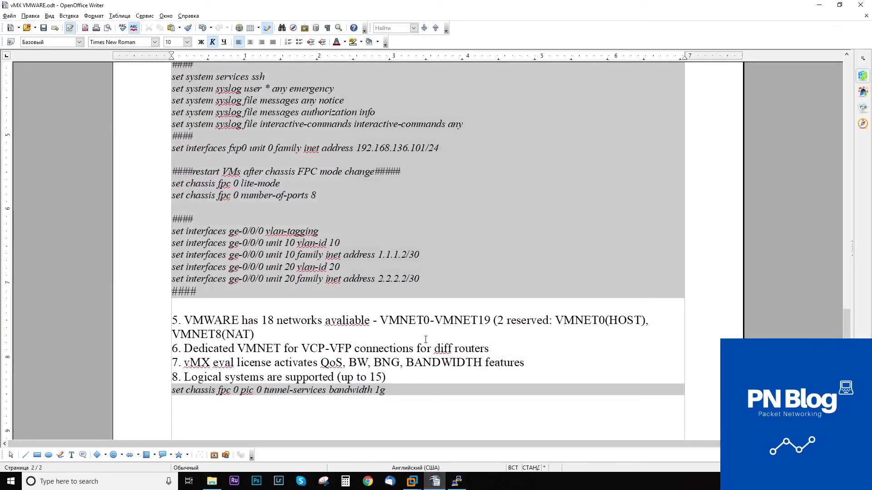
{"action": "scroll", "coordinate": [427, 250], "scroll_direction": "up", "scroll_amount": 15}
{"action": "scroll", "coordinate": [440, 234], "scroll_direction": "up", "scroll_amount": 5}
{"action": "scroll", "coordinate": [440, 234], "scroll_direction": "down", "scroll_amount": 6}
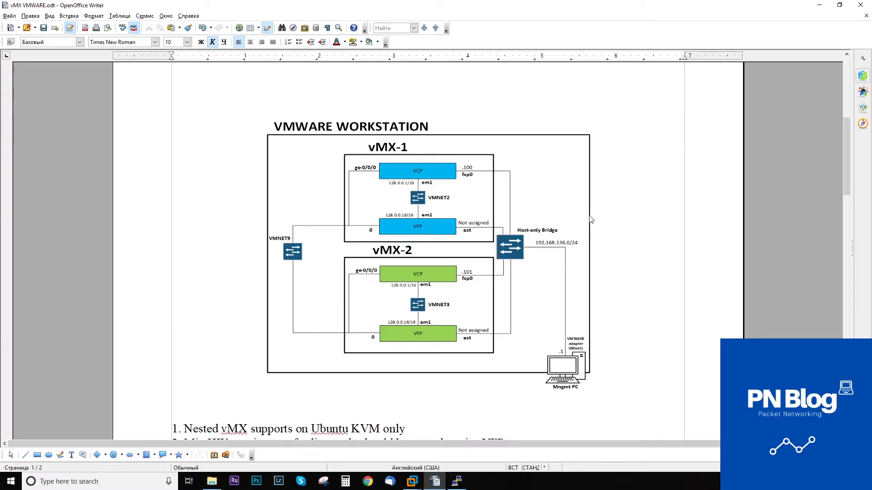
{"action": "left_click", "coordinate": [820, 6]}
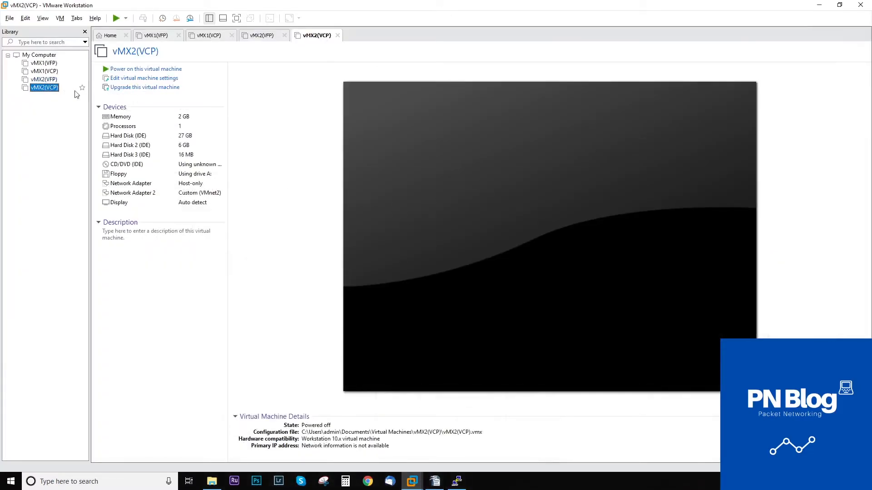
Put vMX2(VCP)'s Network Adapter 2 on the custom VMnet3 network.
{"action": "left_click", "coordinate": [154, 80]}
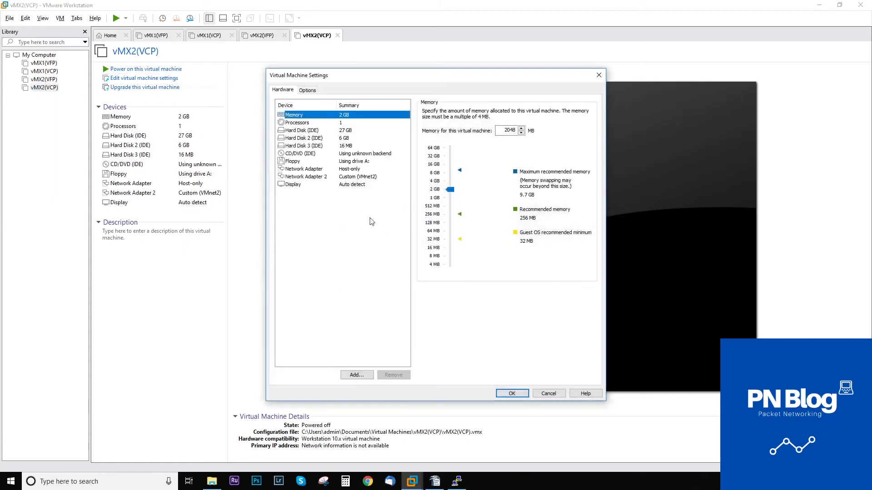
{"action": "left_click", "coordinate": [339, 177]}
{"action": "left_click", "coordinate": [462, 200]}
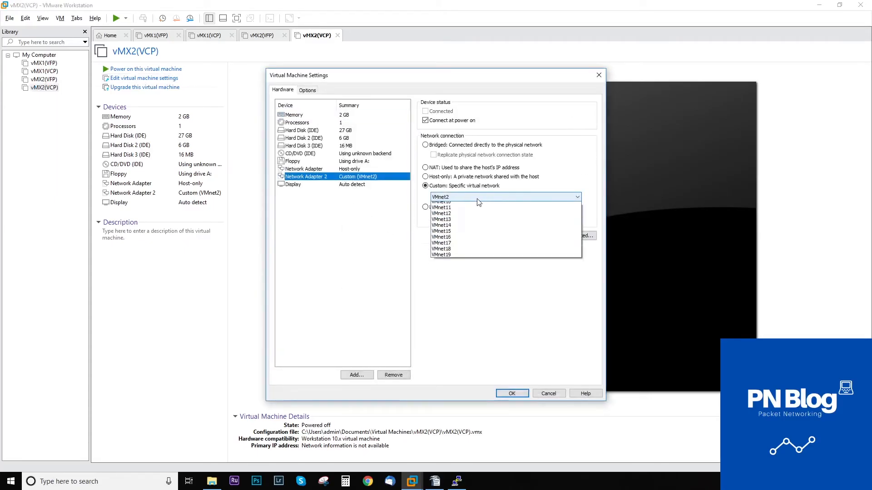
{"action": "left_click", "coordinate": [465, 223]}
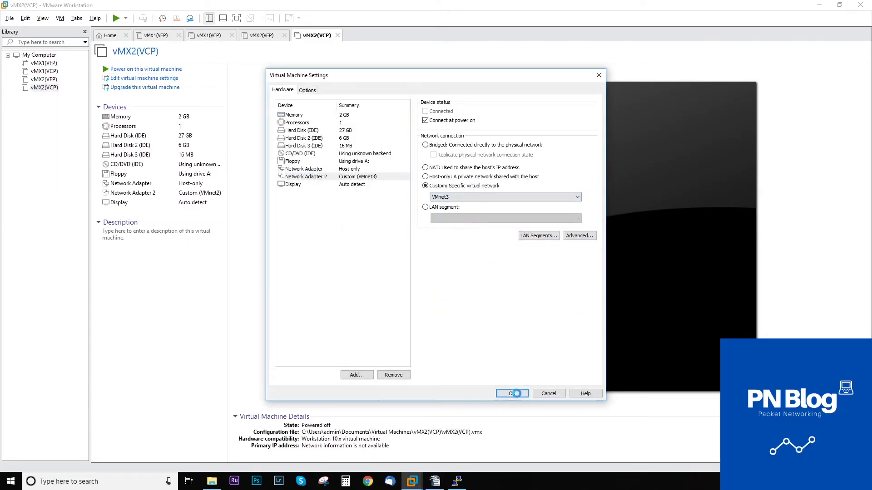
{"action": "left_click", "coordinate": [512, 393]}
Put vMX2(VFP)'s Network Adapter 2 on the custom VMnet3 network.
{"action": "left_click", "coordinate": [44, 79]}
{"action": "left_click", "coordinate": [153, 79]}
{"action": "left_click", "coordinate": [354, 162]}
{"action": "left_click", "coordinate": [465, 197]}
{"action": "left_click", "coordinate": [457, 228]}
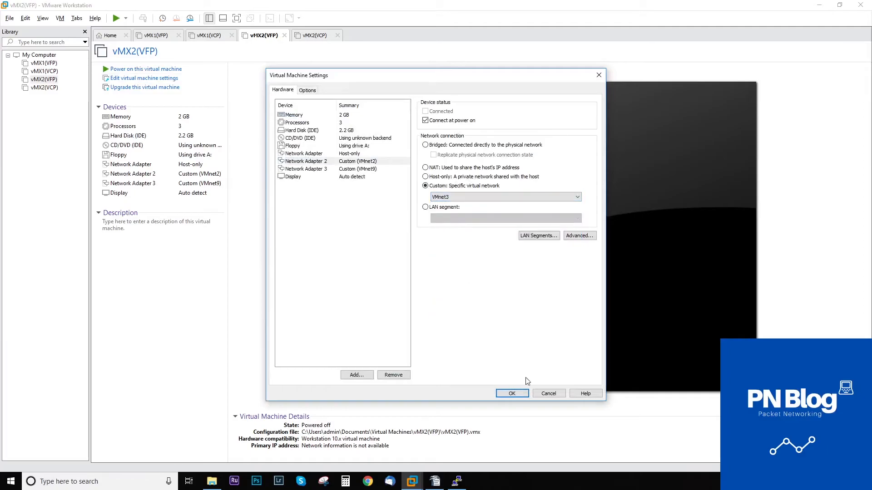
{"action": "left_click", "coordinate": [517, 394]}
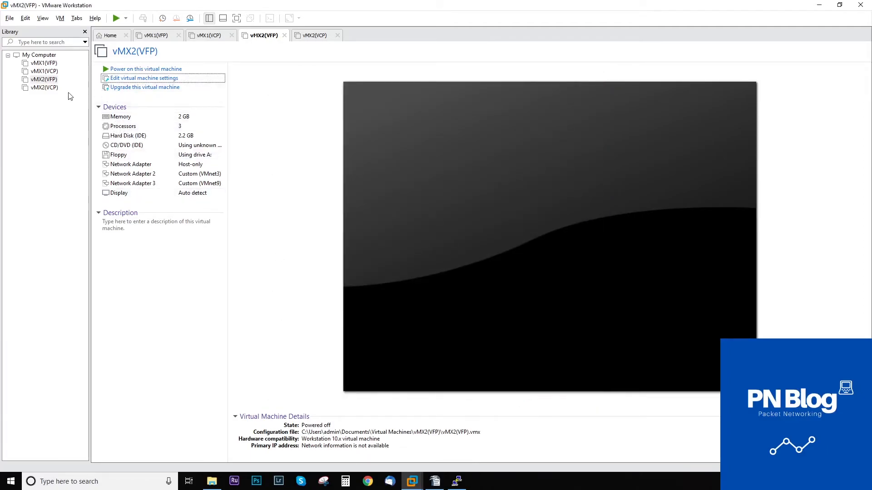
{"action": "left_click", "coordinate": [50, 89]}
{"action": "left_click", "coordinate": [51, 81]}
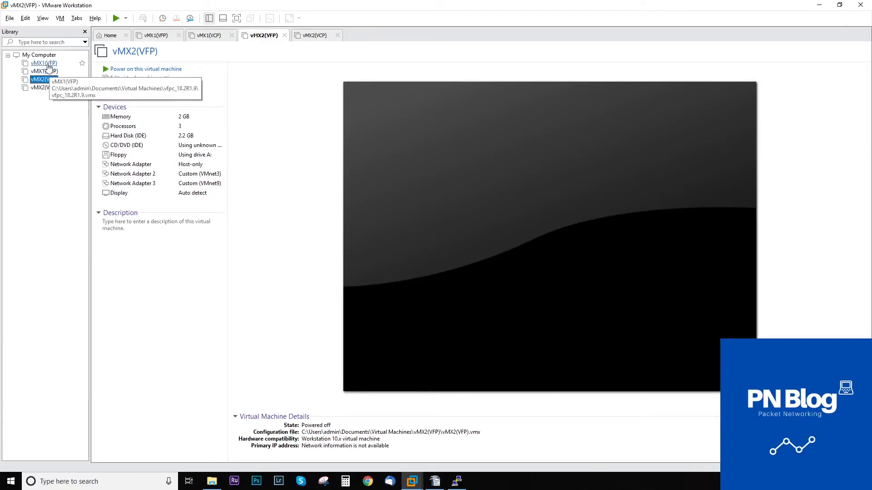
Power on vMX2(VFP), vMX2(VCP), vMX1(VFP) and vMX1(VCP).
{"action": "left_click", "coordinate": [135, 70]}
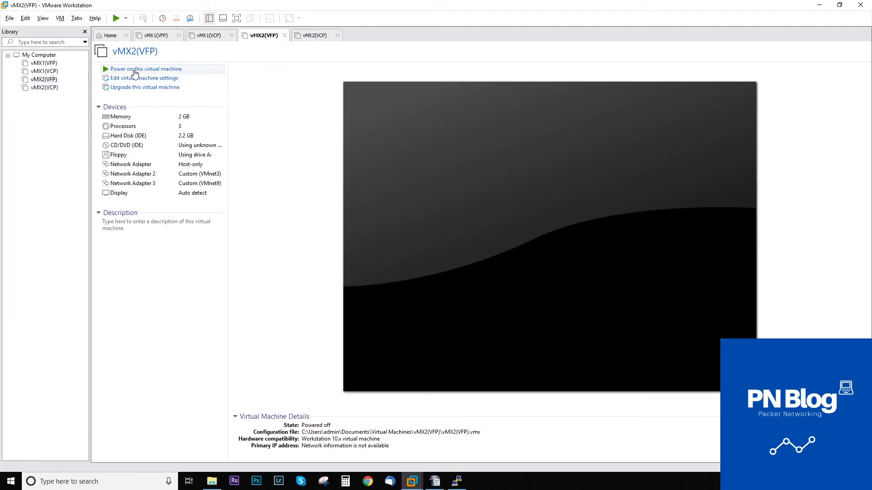
{"action": "left_click", "coordinate": [35, 89]}
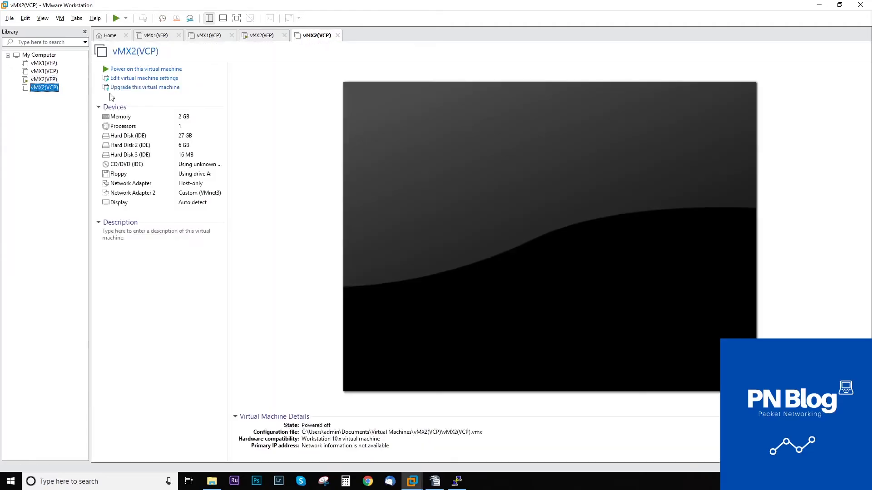
{"action": "left_click", "coordinate": [132, 70]}
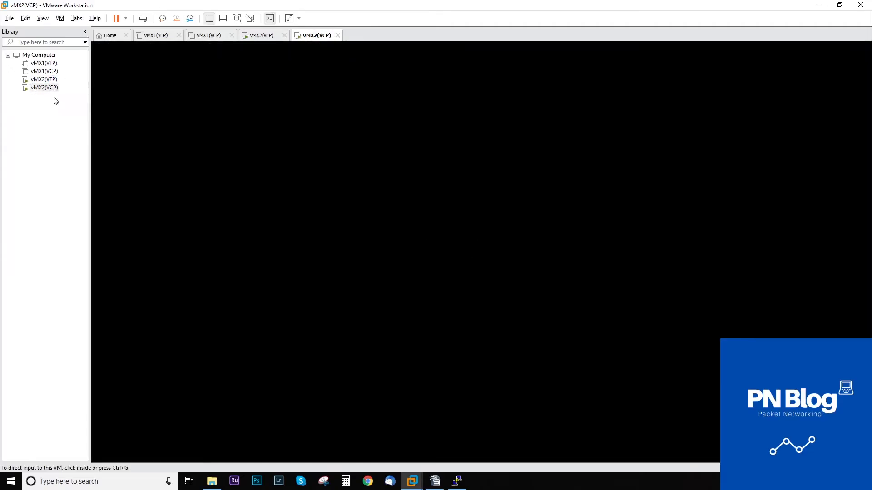
{"action": "left_click", "coordinate": [41, 66]}
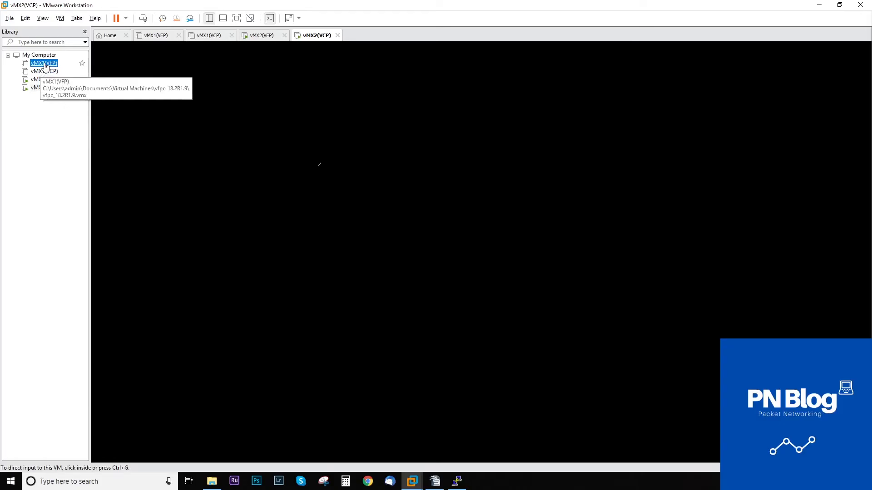
{"action": "left_click", "coordinate": [136, 71]}
{"action": "left_click", "coordinate": [44, 71]}
{"action": "left_click", "coordinate": [181, 69]}
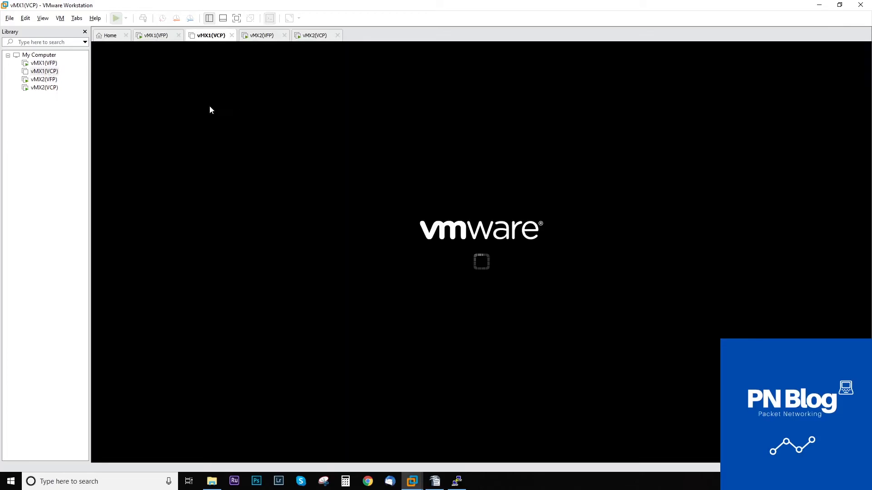
Log in as root on the vMX2(VCP) console and start the cli.
{"action": "left_click", "coordinate": [306, 36]}
{"action": "key", "text": "Return"}
{"action": "type", "text": "ro"}
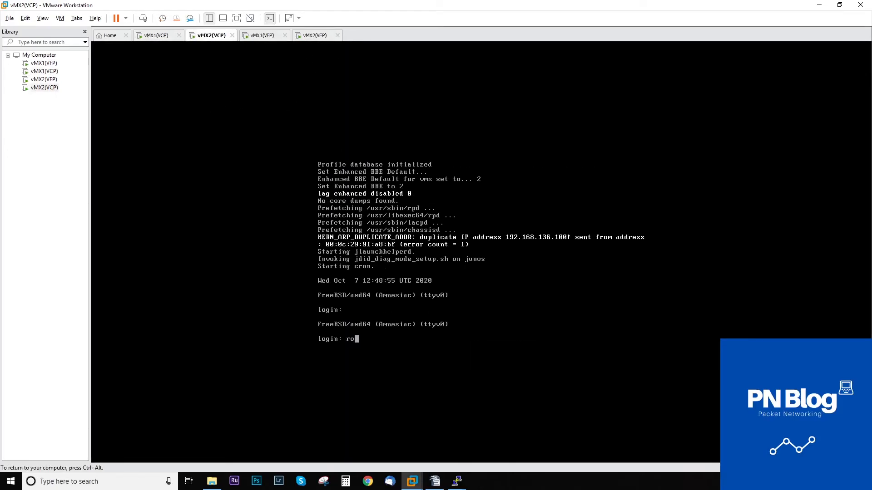
{"action": "type", "text": "ot"}
{"action": "key", "text": "Return"}
{"action": "key", "text": "Return"}
{"action": "key", "text": "Return"}
{"action": "type", "text": "cli"}
{"action": "key", "text": "Return"}
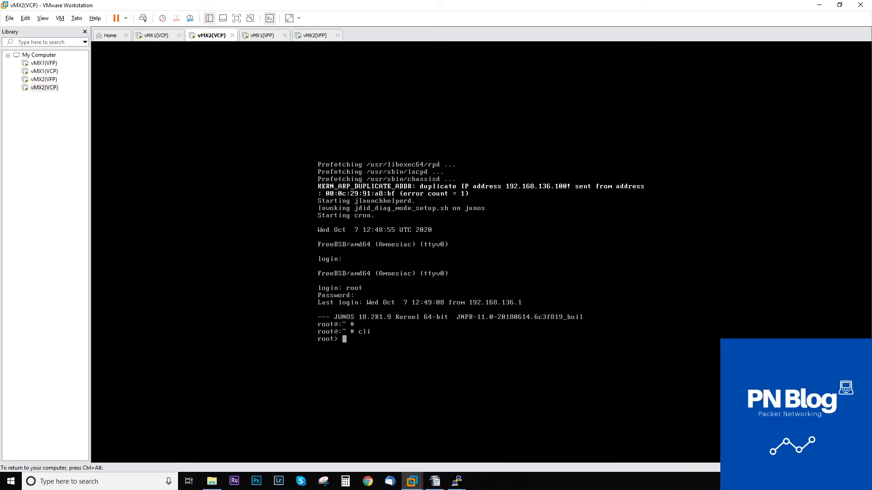
In configuration mode, replace pattern 100 with 101 to change the fxp0 address.
{"action": "type", "text": "edit"}
{"action": "key", "text": "Return"}
{"action": "type", "text": "rean"}
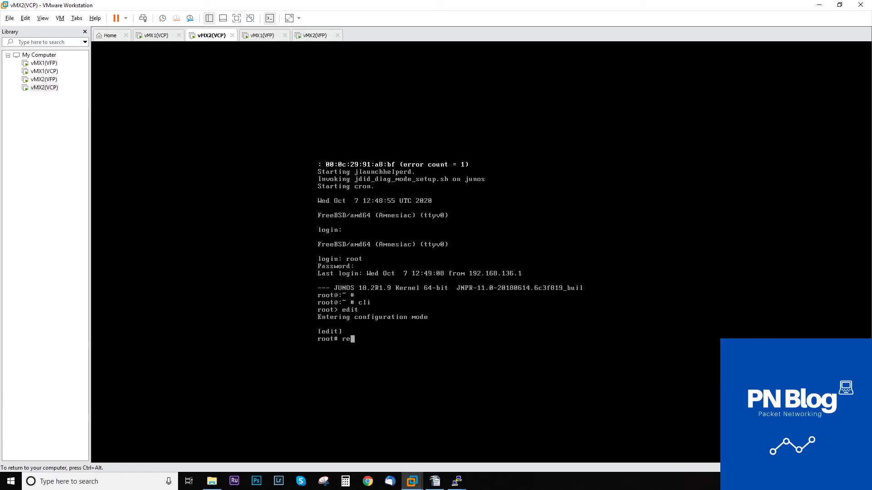
{"action": "key", "text": "Return"}
{"action": "type", "text": "replace pattern "}
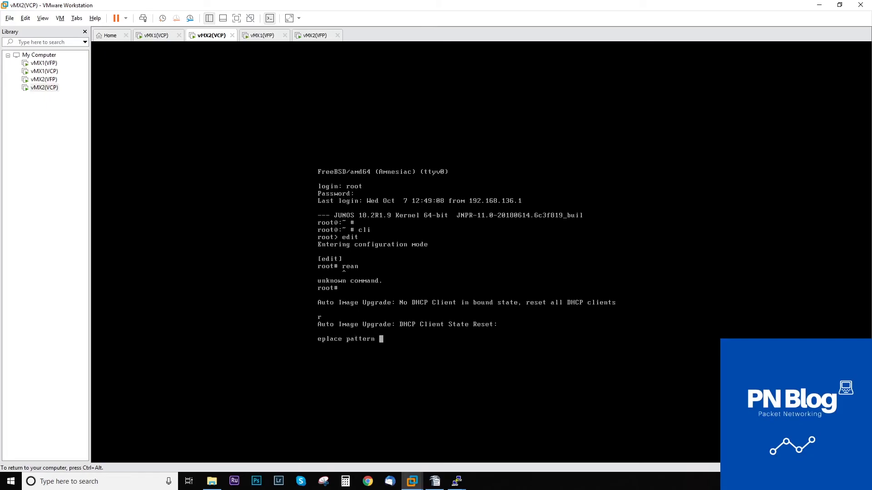
{"action": "type", "text": "100 with 101"}
{"action": "key", "text": "Return"}
Review the change with show | compare and commit fxp0 as 192.168.136.101/24.
{"action": "type", "text": "show"}
{"action": "key", "text": "Return"}
{"action": "key", "text": "m"}
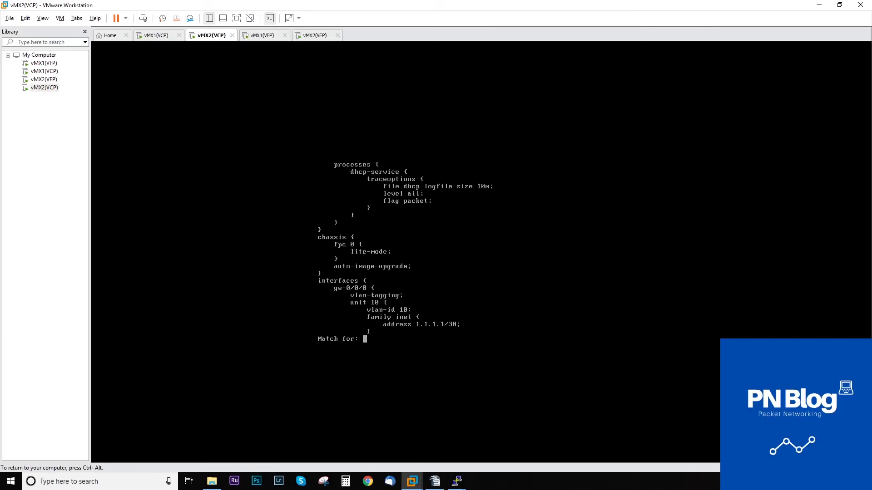
{"action": "key", "text": "Return"}
{"action": "type", "text": "qshow | compare"}
{"action": "key", "text": "Return"}
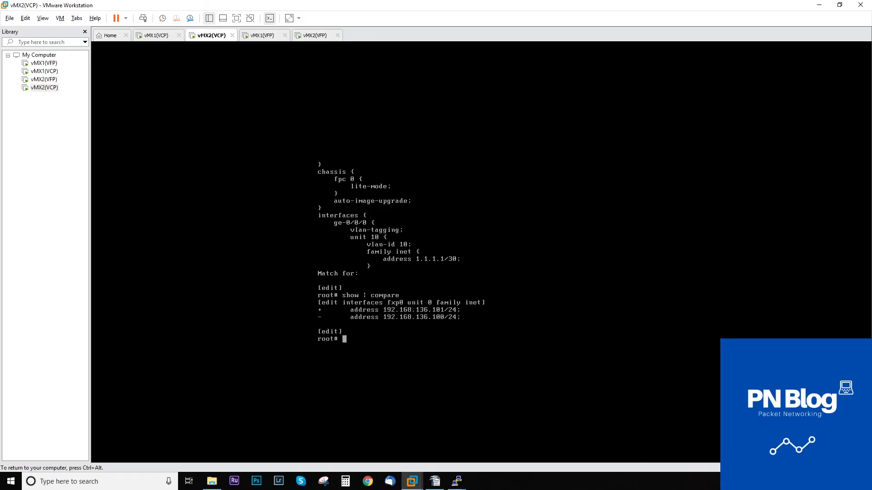
{"action": "type", "text": "comm"}
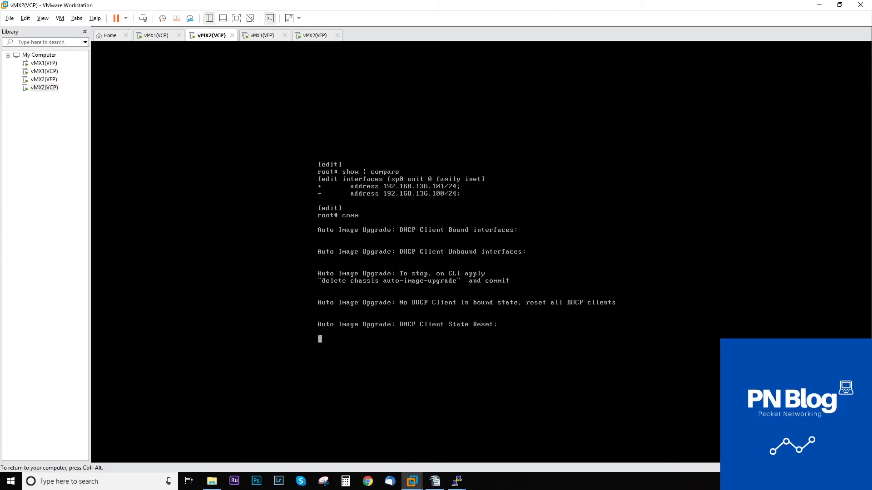
{"action": "type", "text": "it"}
{"action": "key", "text": "Return"}
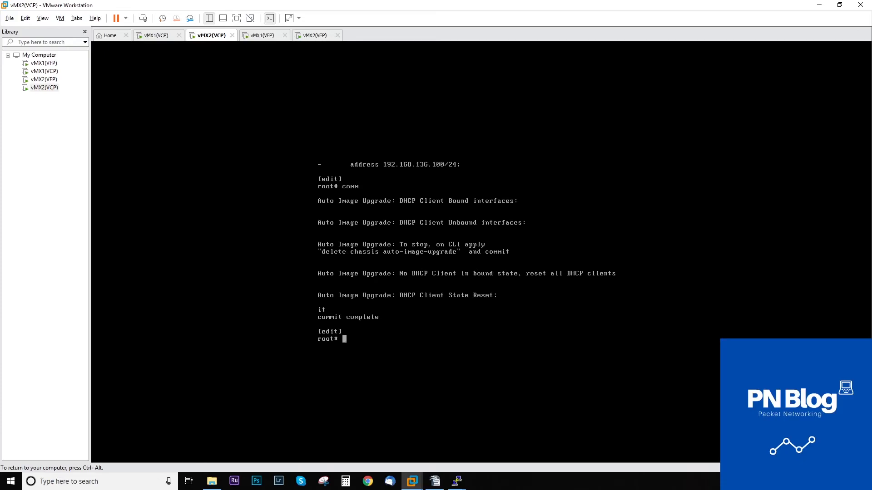
{"action": "key", "text": "ctrl+alt"}
Open the saved vMX-2 SSH session to 192.168.136.101, accept its host key, and log in as root into cli.
{"action": "mouse_move", "coordinate": [456, 481]}
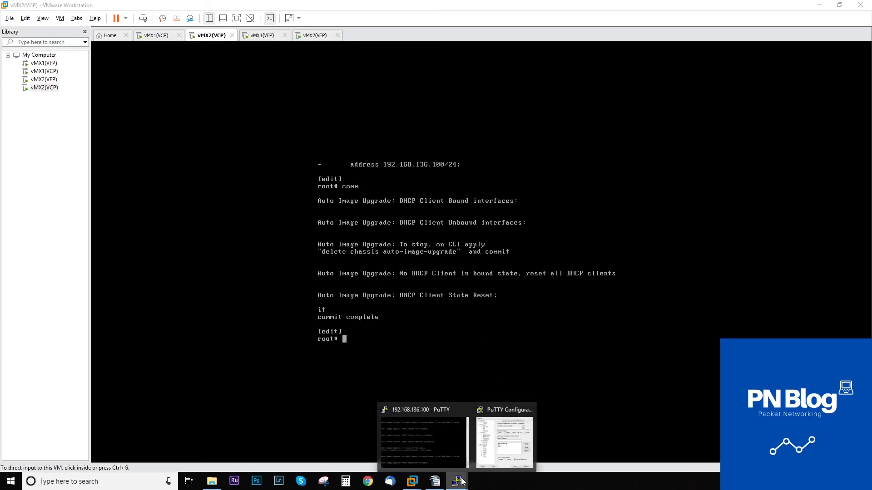
{"action": "left_click", "coordinate": [512, 447]}
{"action": "double_click", "coordinate": [417, 265]}
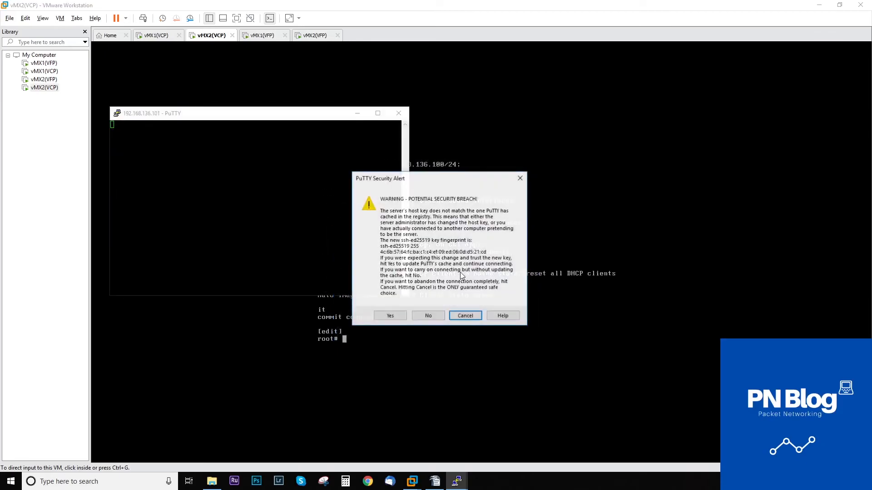
{"action": "left_click", "coordinate": [390, 315]}
{"action": "type", "text": "root"}
{"action": "key", "text": "Return"}
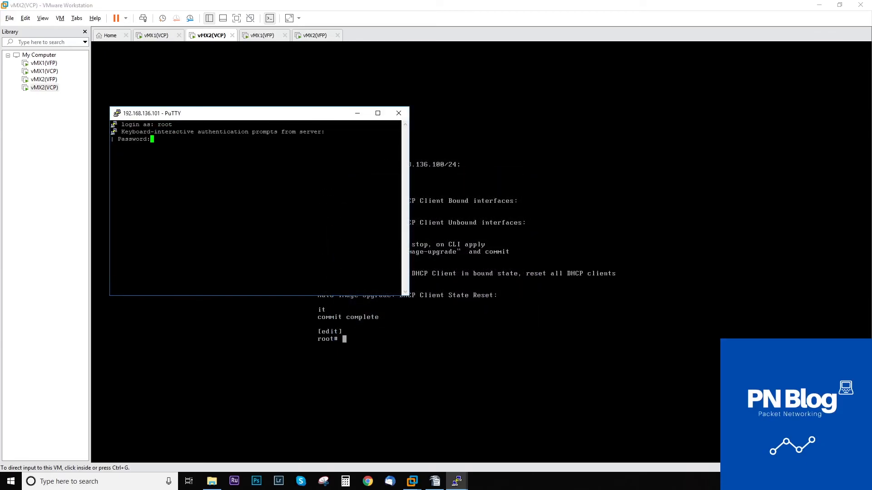
{"action": "key", "text": "Return"}
{"action": "type", "text": "c"}
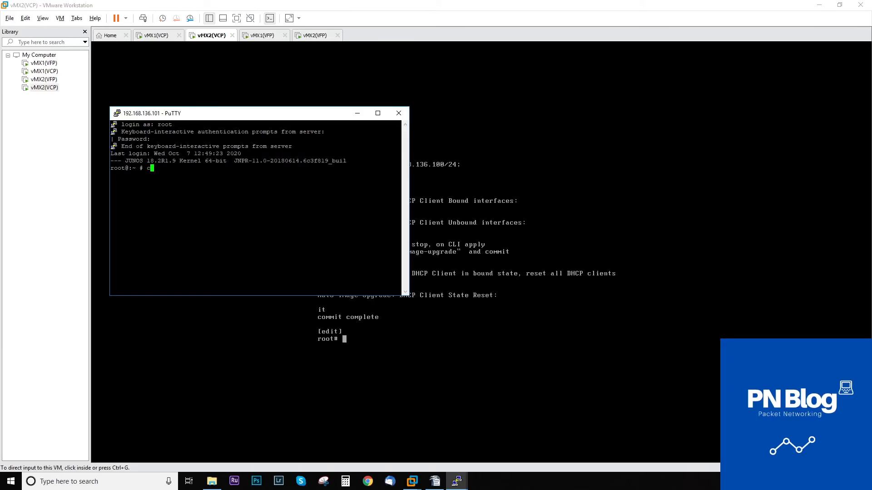
{"action": "type", "text": "li"}
{"action": "key", "text": "Return"}
Restart the dropped 192.168.136.100 session and log in as root into cli.
{"action": "left_click_drag", "start_coordinate": [250, 113], "coordinate": [603, 166]}
{"action": "mouse_move", "coordinate": [456, 481]}
{"action": "left_click", "coordinate": [414, 439]}
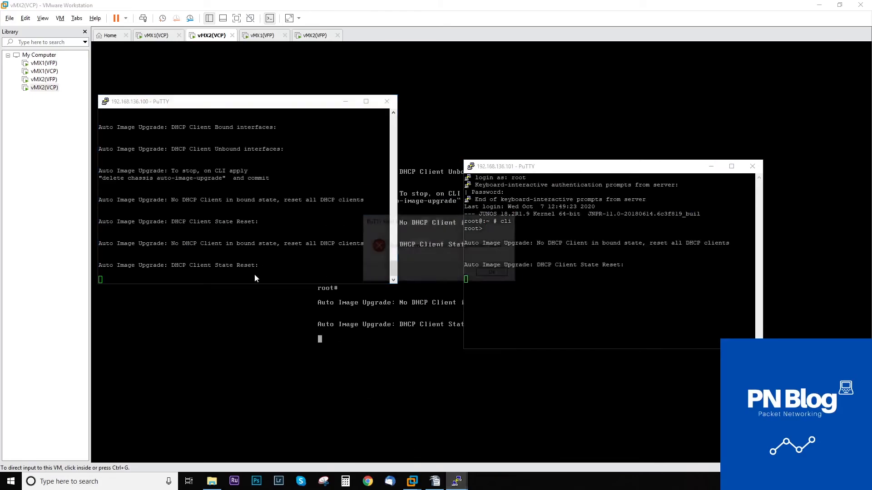
{"action": "left_click", "coordinate": [494, 273]}
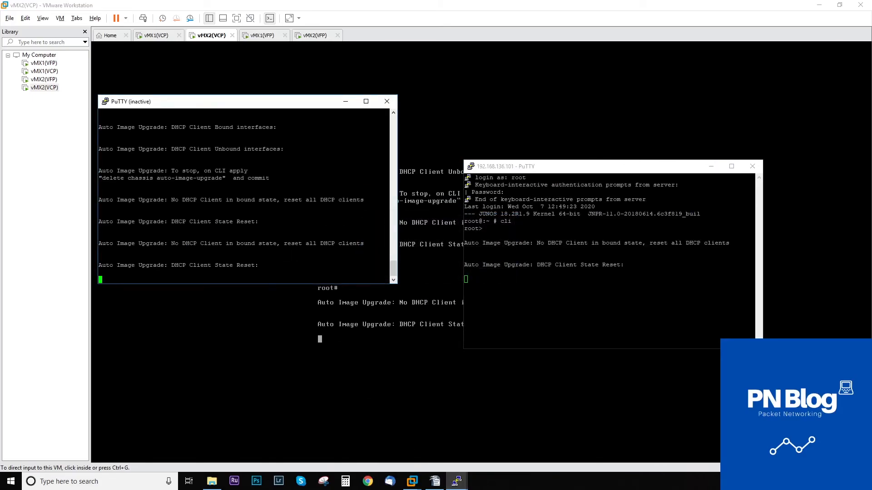
{"action": "right_click", "coordinate": [286, 109]}
{"action": "left_click", "coordinate": [322, 202]}
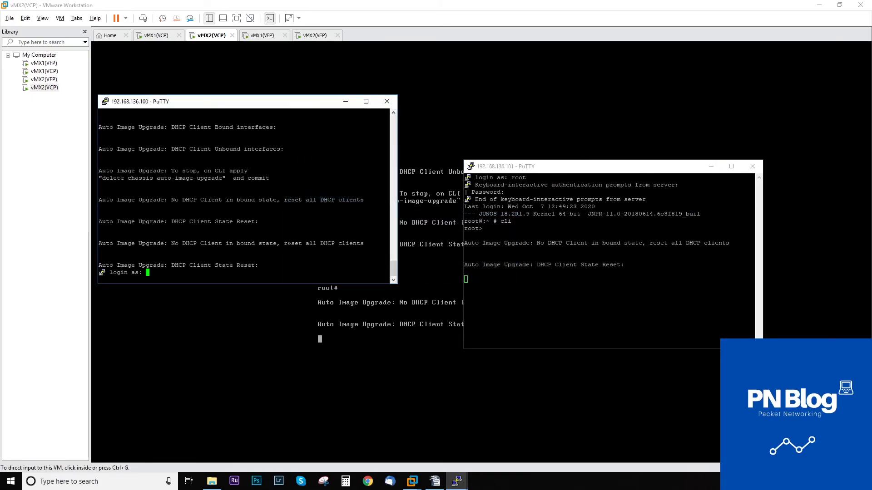
{"action": "type", "text": "root"}
{"action": "key", "text": "Return"}
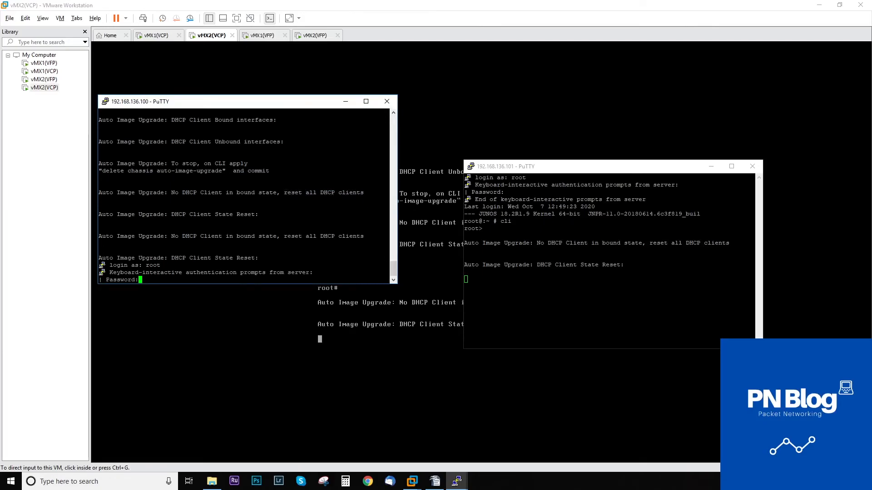
{"action": "key", "text": "Return"}
{"action": "type", "text": "cli"}
{"action": "key", "text": "Return"}
{"action": "key", "text": "Return"}
{"action": "key", "text": "Return"}
Enter configuration mode on the 192.168.136.101 session.
{"action": "left_click", "coordinate": [563, 279]}
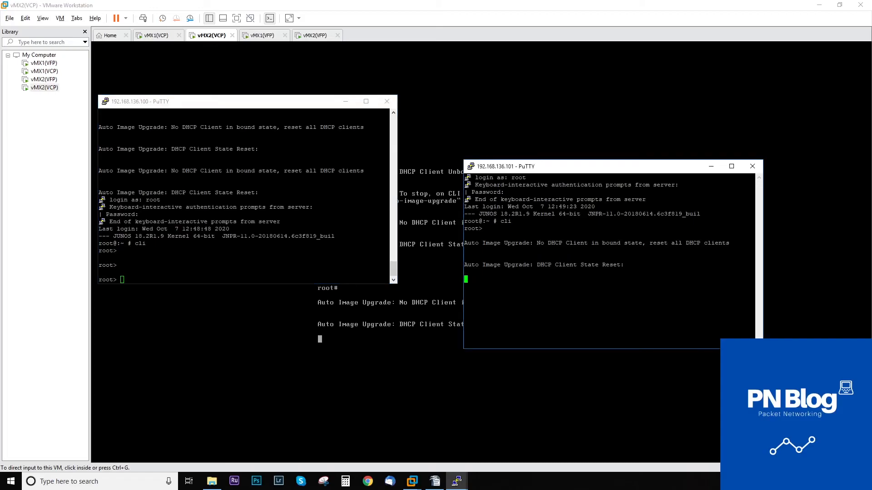
{"action": "key", "text": "Return"}
{"action": "key", "text": "Return"}
{"action": "type", "text": "ediy"}
{"action": "key", "text": "Return"}
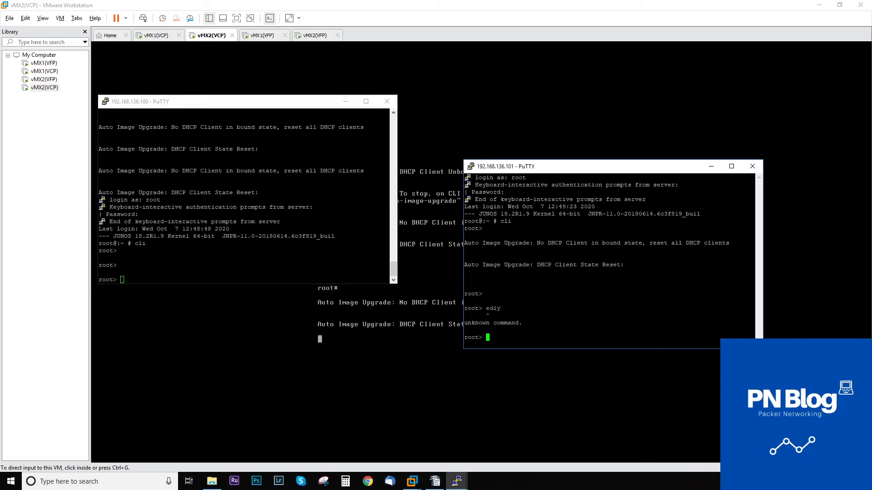
Enter configuration mode and display the ge-0/0/0 configuration as set commands.
{"action": "type", "text": "edit"}
{"action": "key", "text": "Return"}
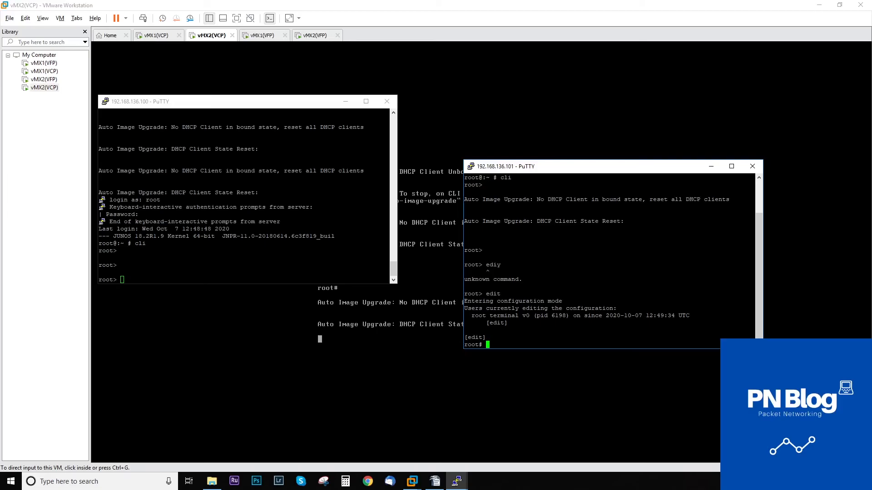
{"action": "type", "text": "show interfaces ge-0/0/0 | display e"}
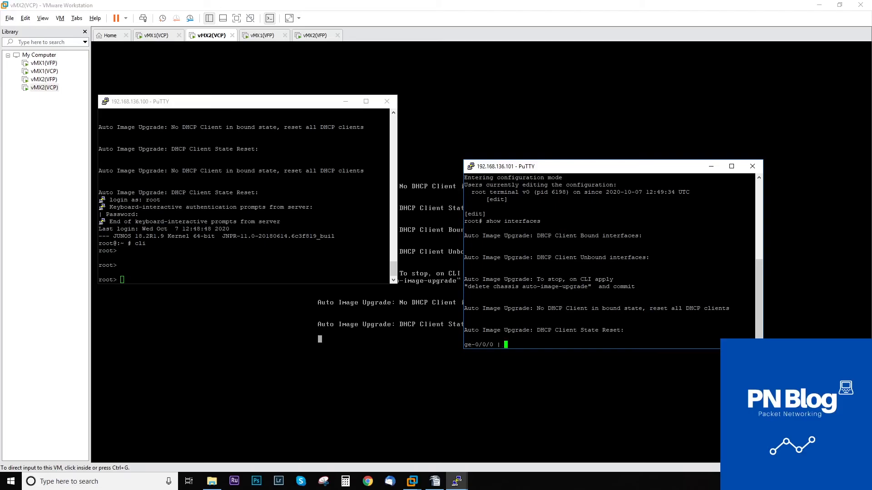
{"action": "key", "text": "Return"}
{"action": "key", "text": "Return"}
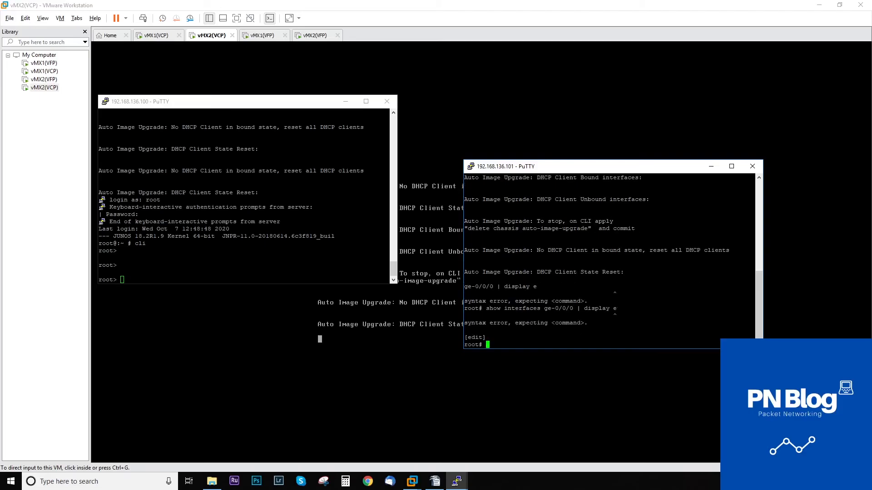
{"action": "key", "text": "Up"}
{"action": "key", "text": "BackSpace"}
{"action": "type", "text": "set"}
{"action": "key", "text": "Return"}
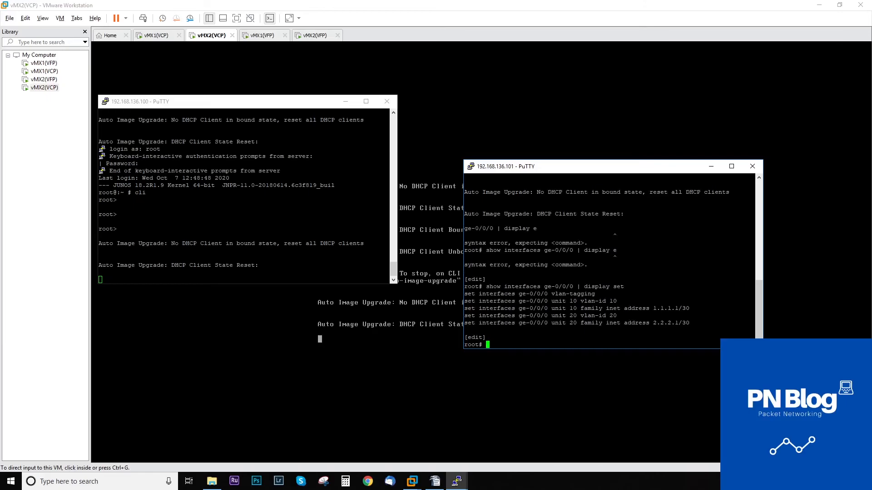
Replace the unit 10 address pattern 1.1.1.1 with 1.1.1.2.
{"action": "type", "text": "replace pattern"}
{"action": "left_click_drag", "start_coordinate": [678, 308], "coordinate": [654, 308]}
{"action": "right_click", "coordinate": [655, 309]}
{"action": "type", "text": "with 1.1.1.2"}
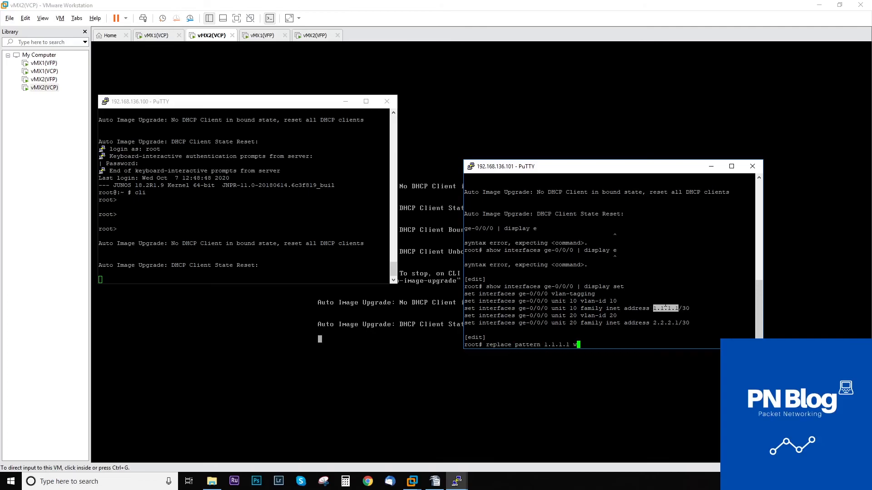
{"action": "key", "text": "Return"}
{"action": "type", "text": "erp"}
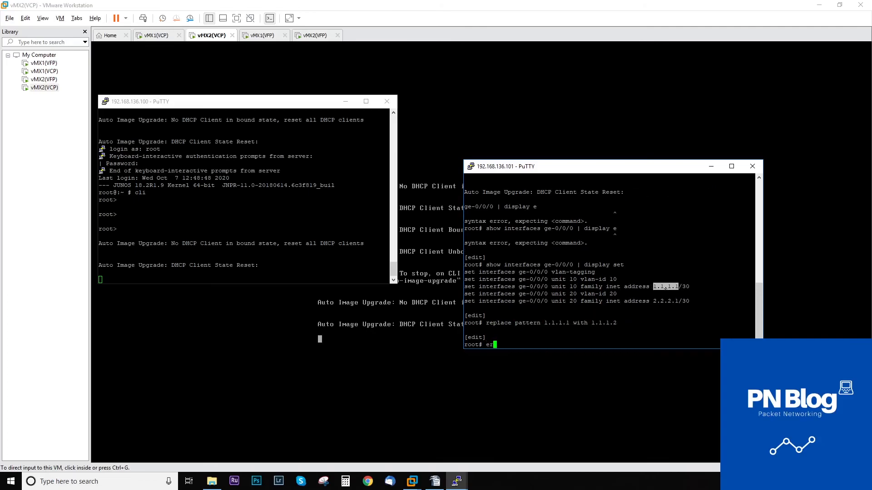
{"action": "key", "text": "Return"}
Replace the unit 20 address 2.2.2.1 with 2.2.2.2.
{"action": "type", "text": "erplace pattern"}
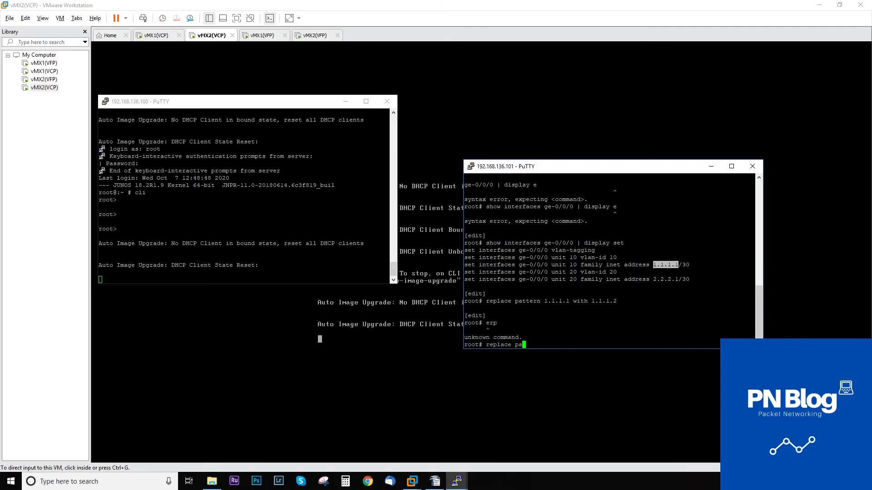
{"action": "left_click_drag", "start_coordinate": [678, 280], "coordinate": [654, 280]}
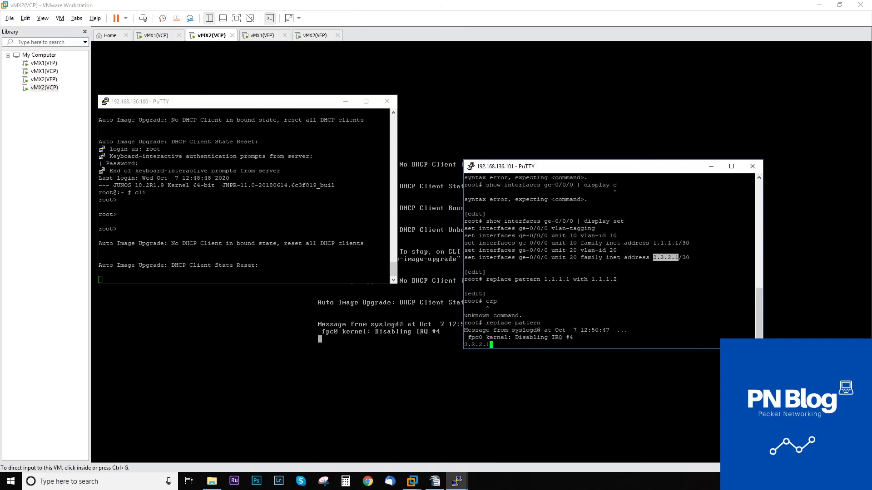
{"action": "right_click", "coordinate": [654, 280]}
{"action": "key", "text": "Return"}
{"action": "key", "text": "Up"}
{"action": "type", "text": "with 2.2.2.1"}
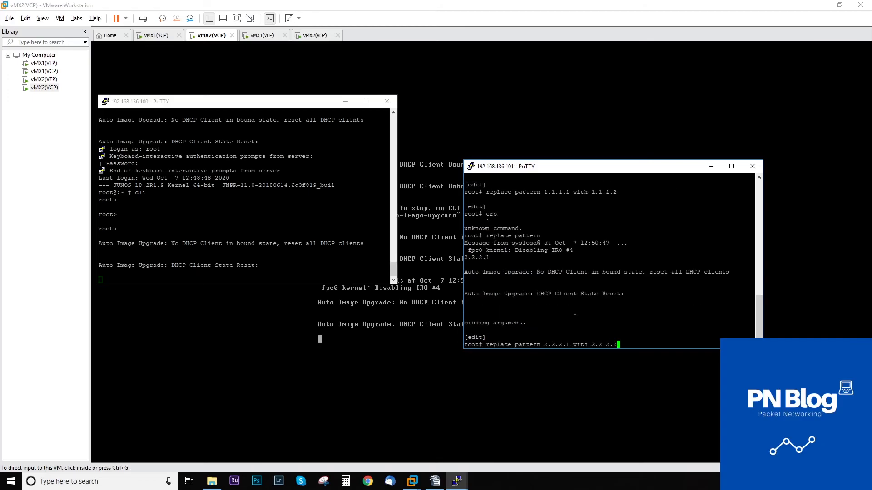
{"action": "key", "text": "Return"}
Review the changes with show | compare, then commit and-quit.
{"action": "type", "text": "show | compare"}
{"action": "key", "text": "Return"}
{"action": "type", "text": "commit and-quit"}
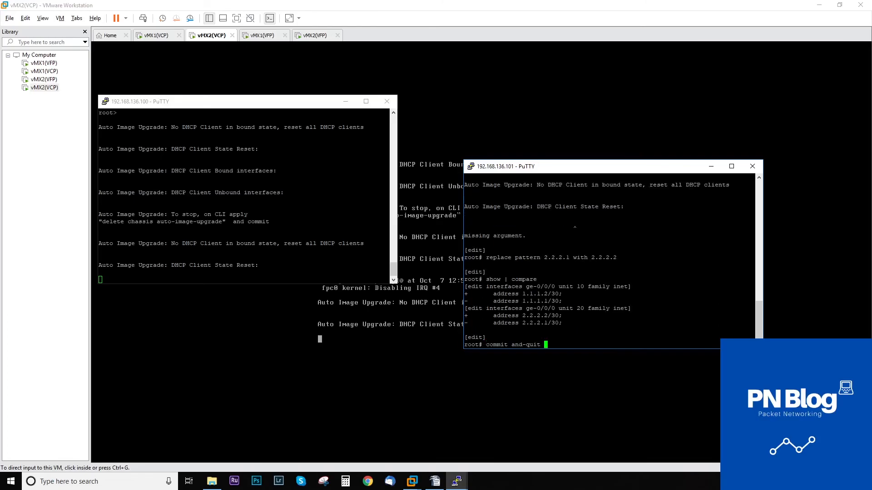
{"action": "key", "text": "Return"}
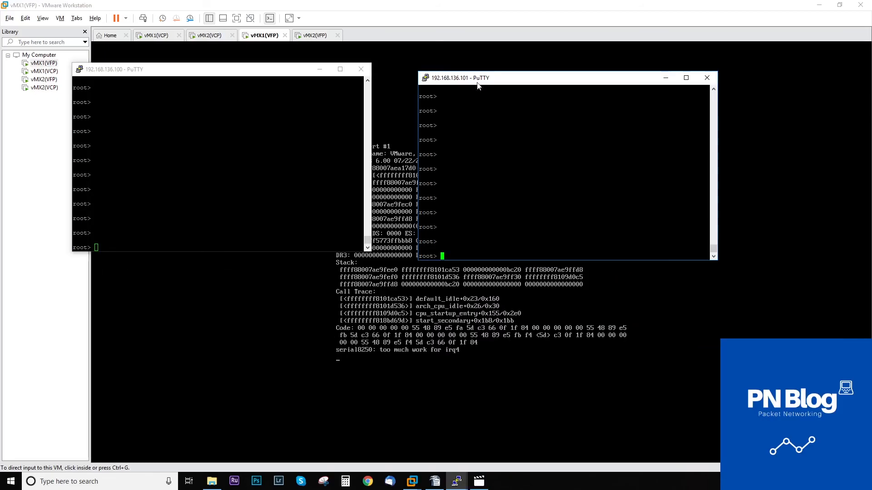
{"action": "left_click_drag", "start_coordinate": [485, 77], "coordinate": [531, 78]}
{"action": "left_click_drag", "start_coordinate": [247, 70], "coordinate": [278, 66]}
Run show chassis fpc on both routers to check FPC status.
{"action": "left_click", "coordinate": [545, 155]}
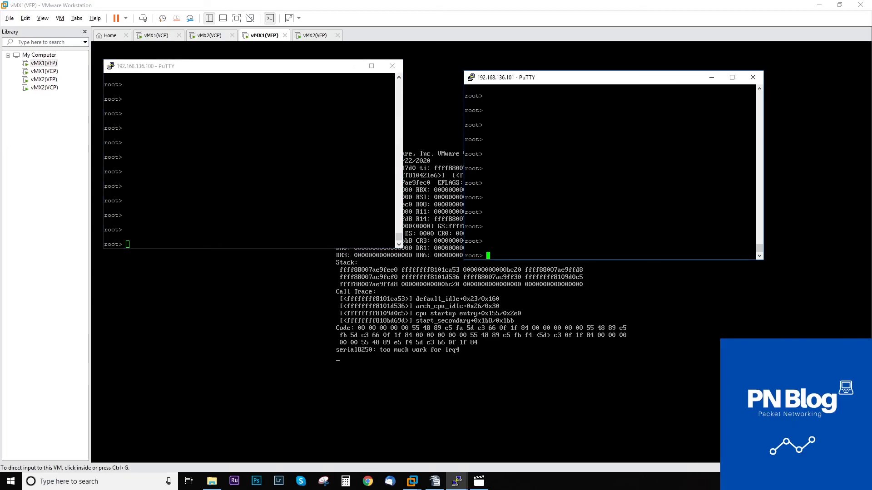
{"action": "key", "text": "alt+Tab"}
{"action": "type", "text": "show chassis fpc"}
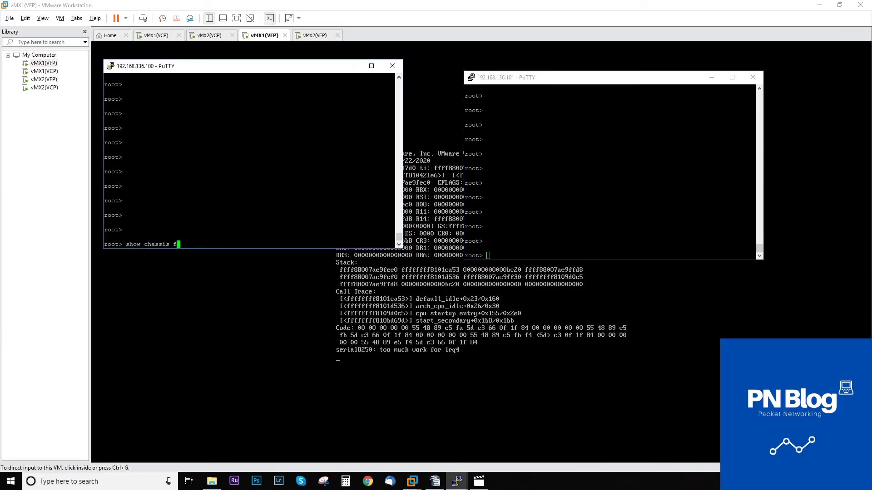
{"action": "key", "text": "Return"}
{"action": "key", "text": "alt+Tab"}
{"action": "type", "text": "show chaa"}
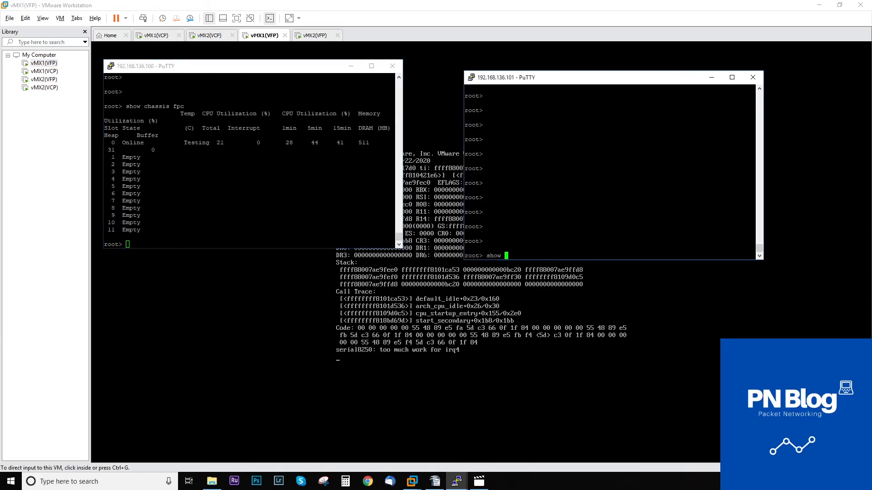
{"action": "key", "text": "space"}
{"action": "key", "text": "BackSpace"}
{"action": "type", "text": "ssis fpc"}
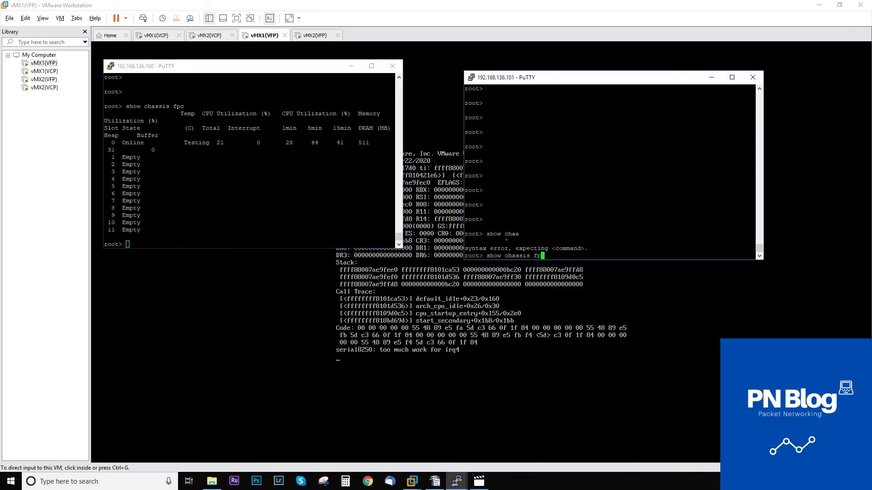
{"action": "key", "text": "Return"}
Run show interfaces terse ge-0/0/0 on both routers.
{"action": "key", "text": "alt+Tab"}
{"action": "type", "text": "show interfaces terse "}
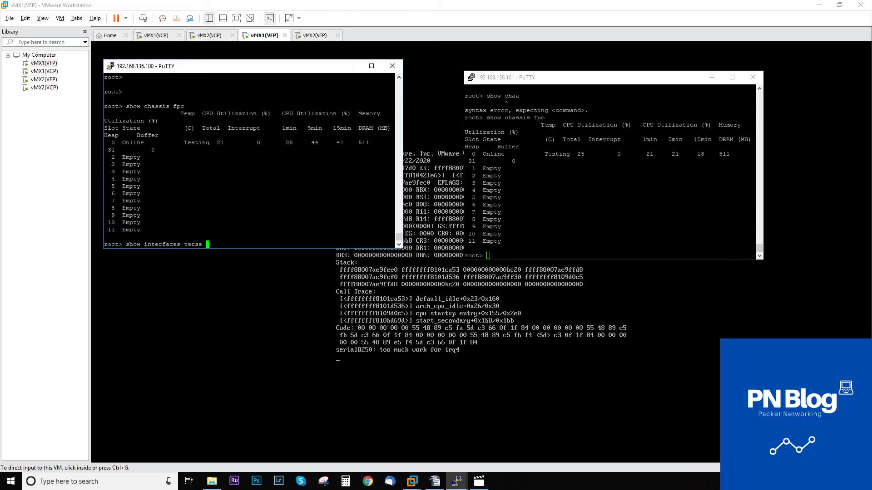
{"action": "type", "text": "ge-0/0/0"}
{"action": "key", "text": "Return"}
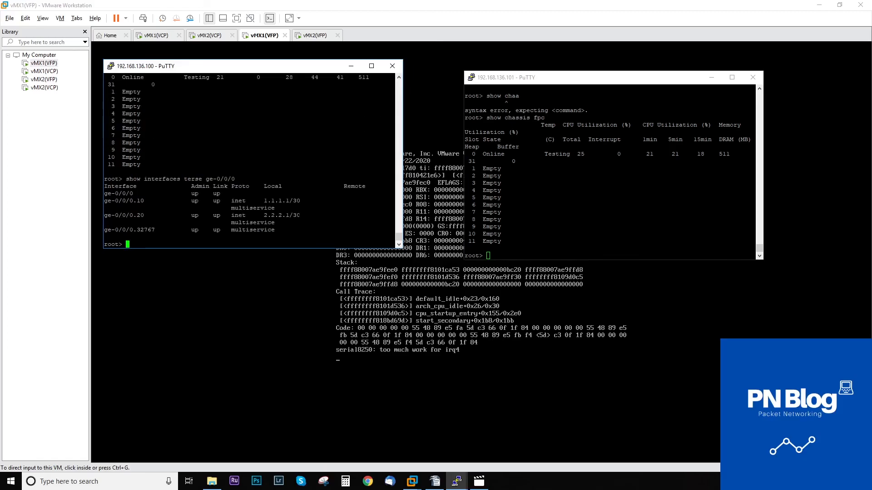
{"action": "left_click", "coordinate": [488, 256]}
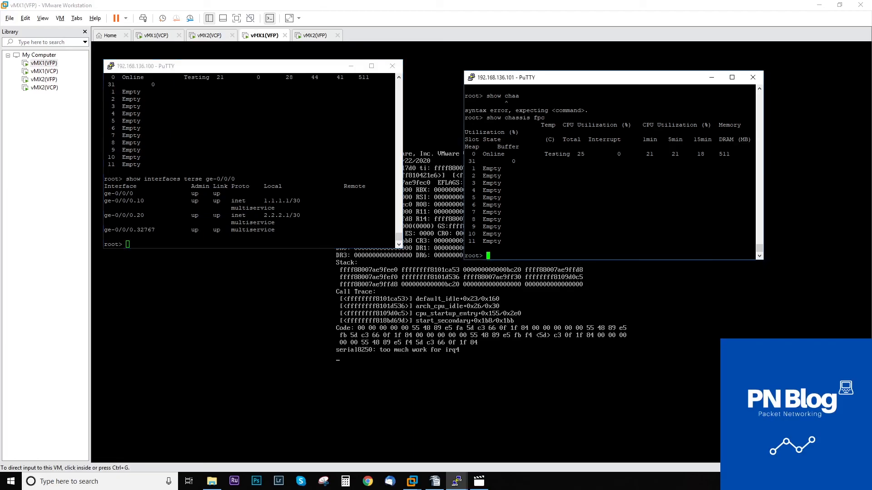
{"action": "type", "text": "show interfaces terse ge-0/0/0"}
{"action": "key", "text": "Return"}
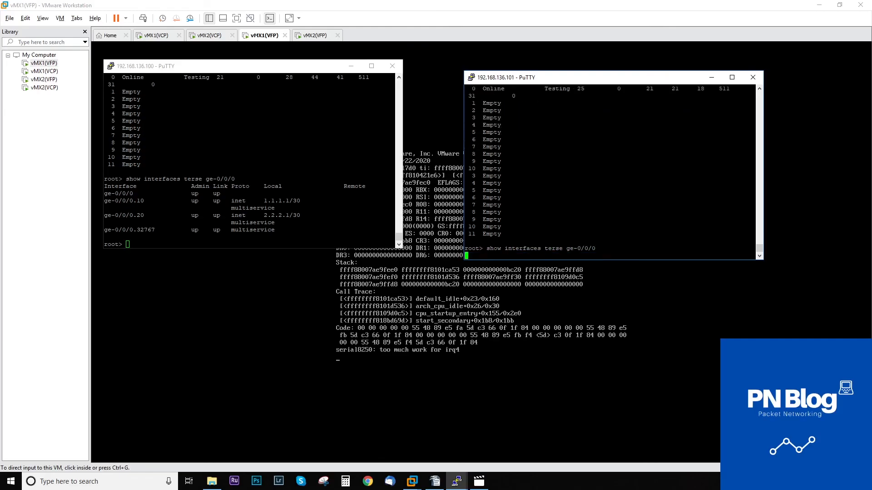
From 192.168.136.100, ping 1.1.1.2 and 2.2.2.2.
{"action": "key", "text": "alt+Tab"}
{"action": "type", "text": "ping 1"}
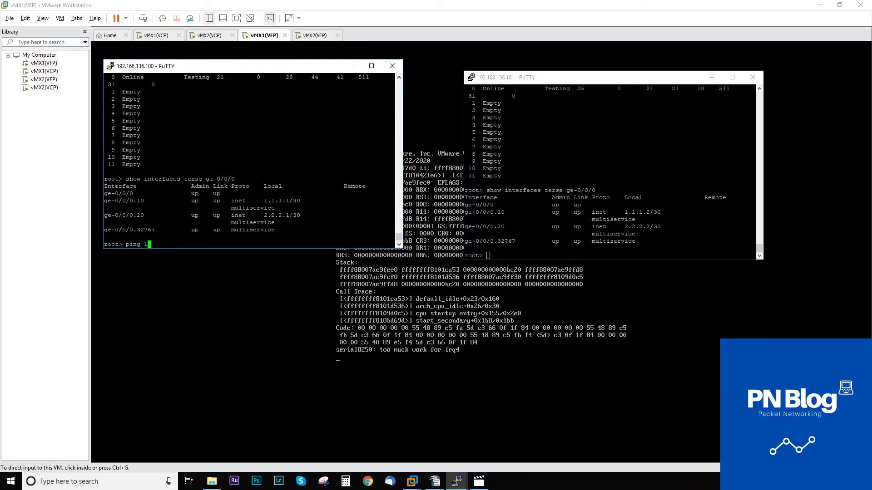
{"action": "type", "text": ".1.1.2"}
{"action": "key", "text": "Return"}
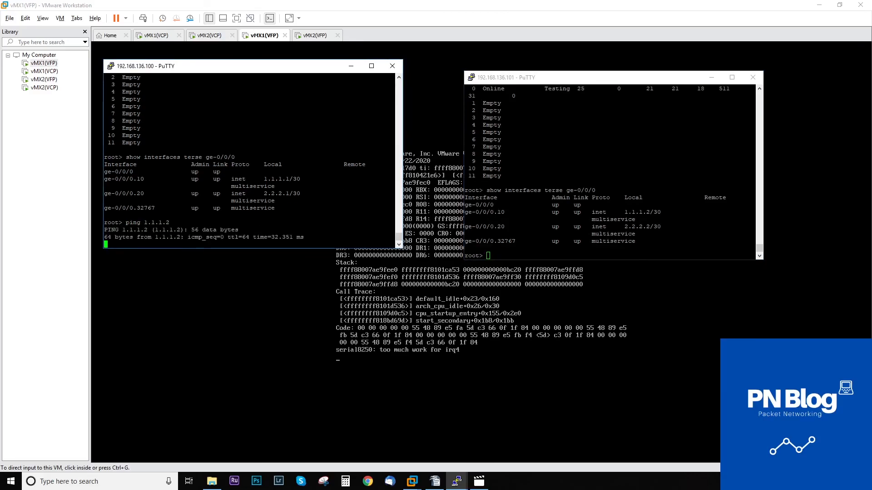
{"action": "key", "text": "ctrl+c"}
{"action": "type", "text": "ping 2,"}
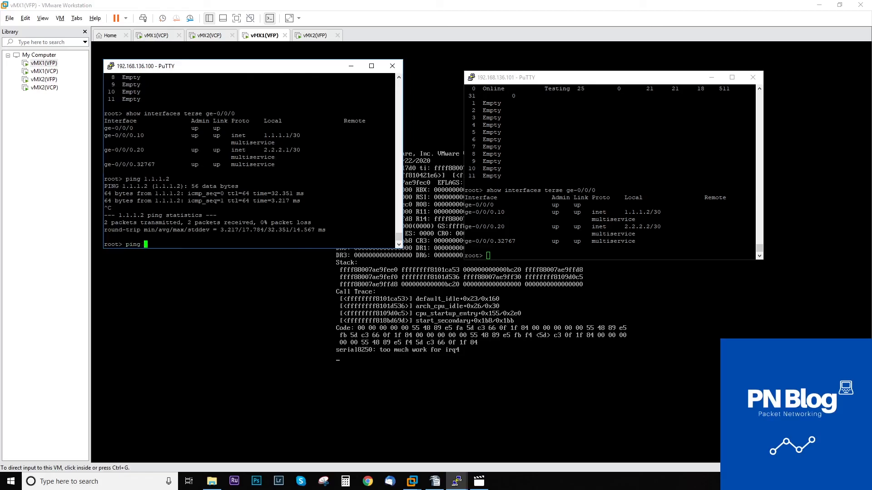
{"action": "type", "text": "2.2.2"}
{"action": "key", "text": "Return"}
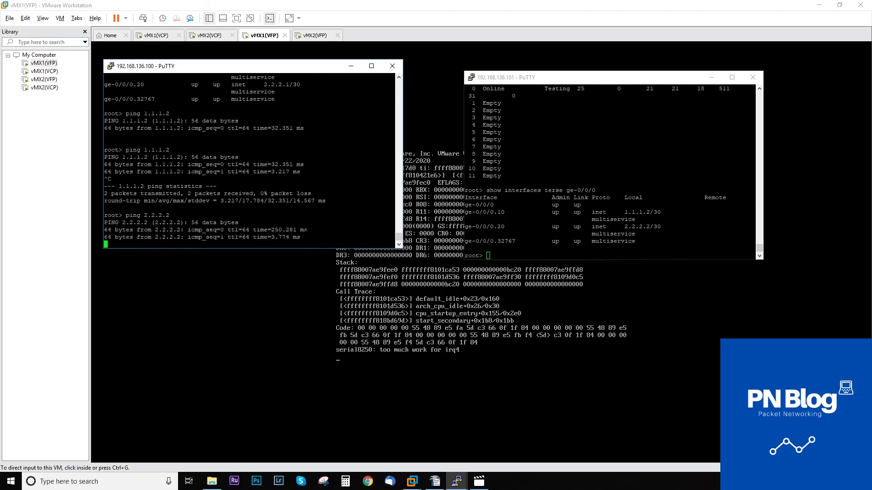
{"action": "key", "text": "ctrl+c"}
Show the ARP table with show arp no-resolve on 192.168.136.101.
{"action": "key", "text": "alt+Tab"}
{"action": "type", "text": "show rap"}
{"action": "type", "text": " no"}
{"action": "key", "text": "BackSpace"}
{"action": "key", "text": "BackSpace"}
{"action": "key", "text": "BackSpace"}
{"action": "key", "text": "BackSpace"}
{"action": "key", "text": "BackSpace"}
{"action": "type", "text": "arp no-resolve"}
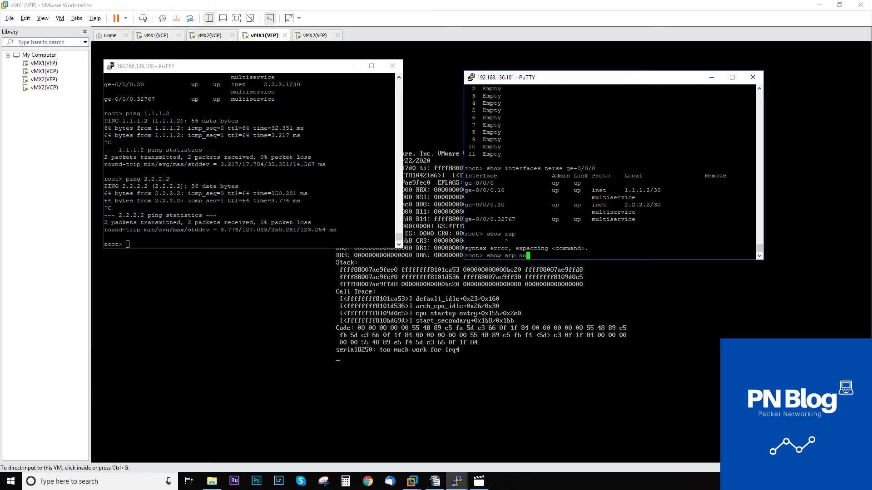
{"action": "key", "text": "Return"}
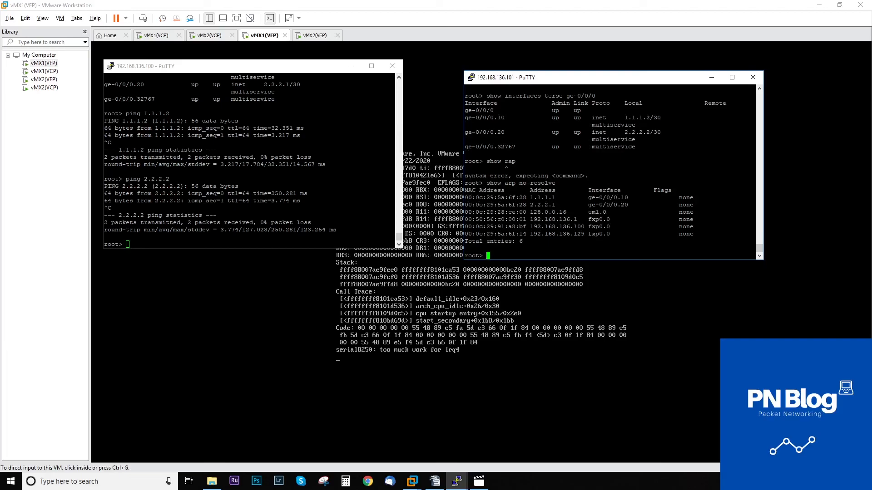
{"action": "mouse_move", "coordinate": [475, 205]}
{"action": "left_mouse_down"}
{"action": "mouse_move", "coordinate": [464, 190]}
{"action": "mouse_move", "coordinate": [479, 198]}
{"action": "left_mouse_up"}
{"action": "left_click", "coordinate": [479, 197]}
{"action": "left_click_drag", "start_coordinate": [296, 69], "coordinate": [318, 88]}
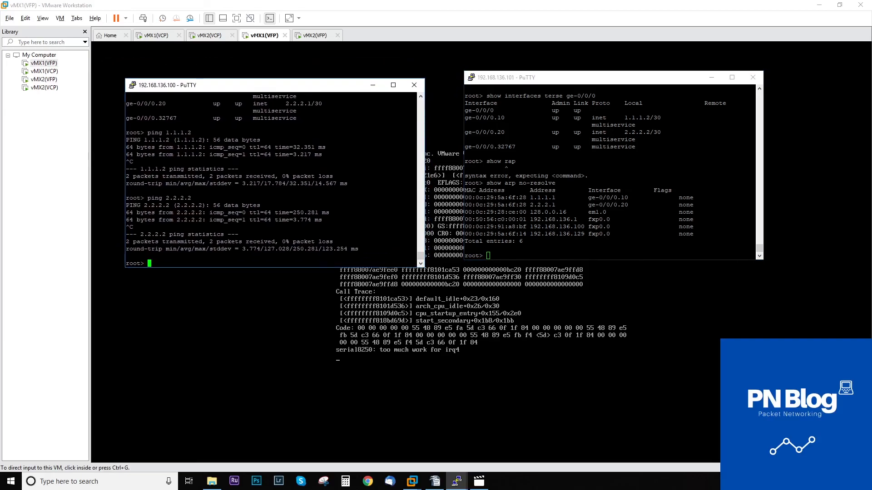
{"action": "left_click_drag", "start_coordinate": [597, 81], "coordinate": [585, 92]}
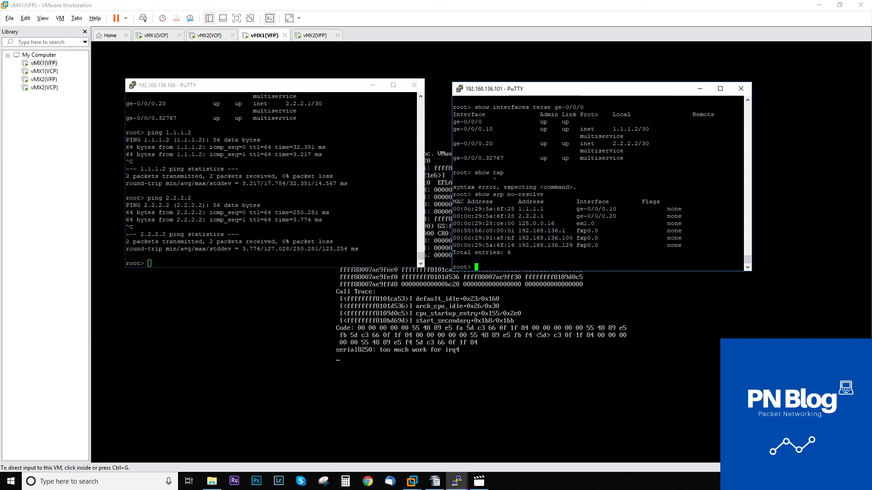